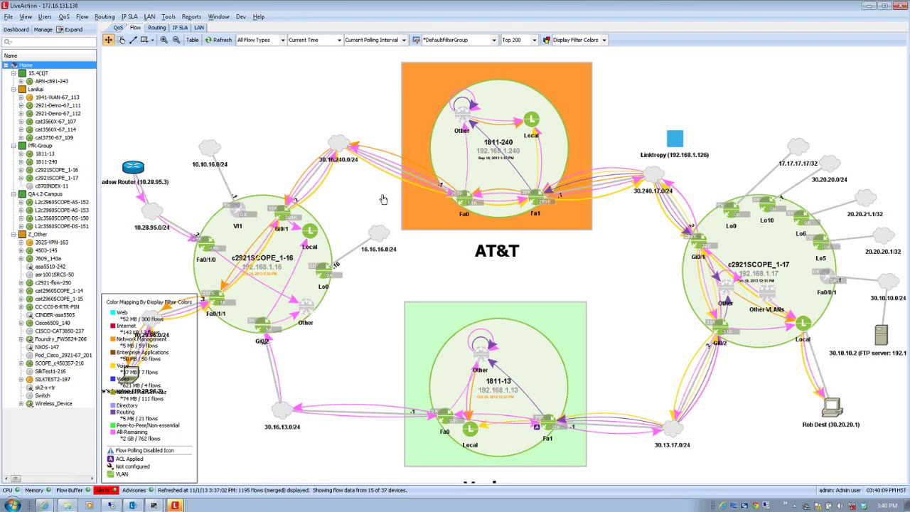
- Reposition the c2921SCOPE_1-16 device together with its connected networks on the flow topology map
left_click(241, 233)
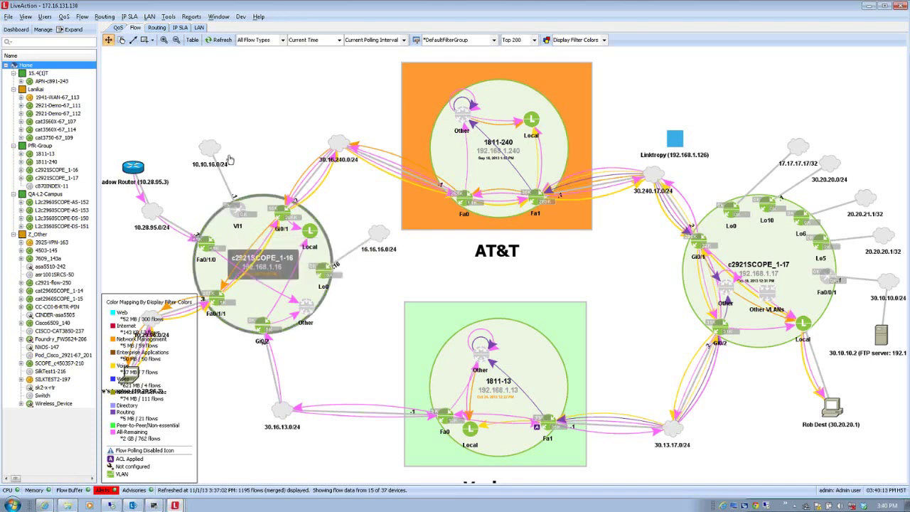
left_click_drag(249, 239, 234, 221)
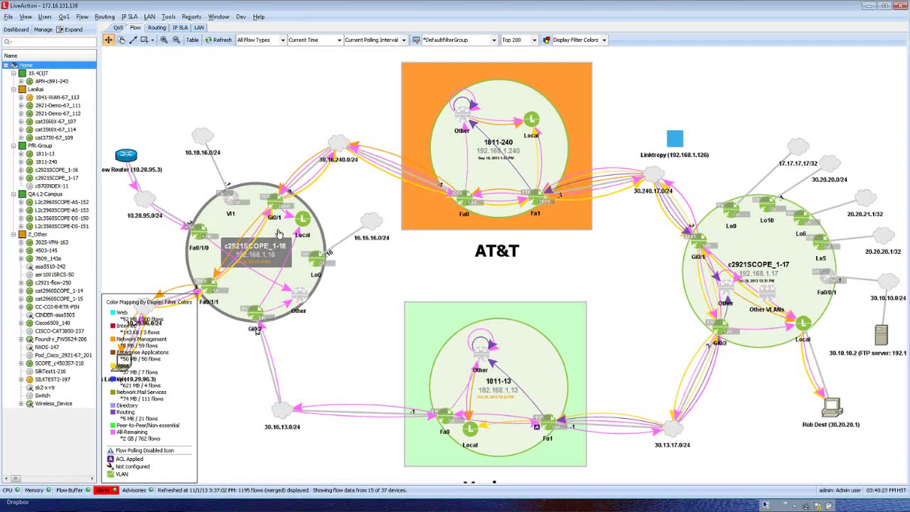
mouse_move(280, 233)
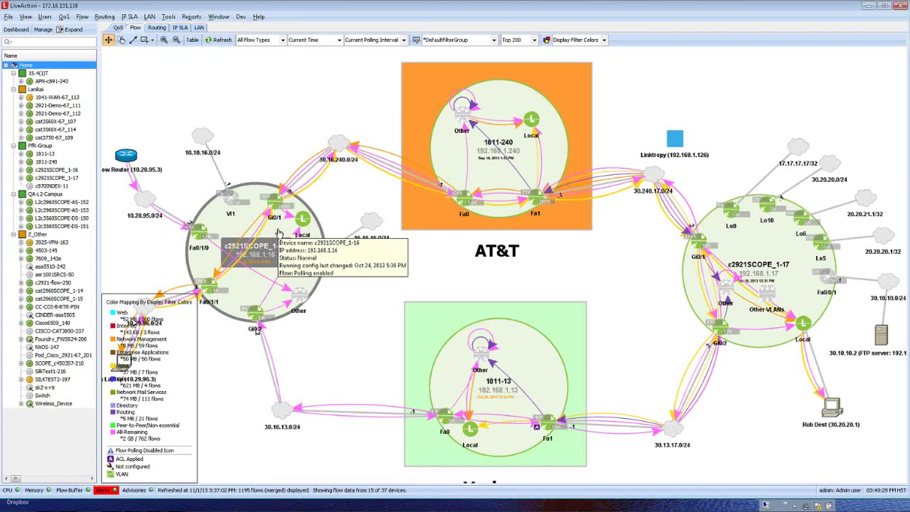
left_click(888, 505)
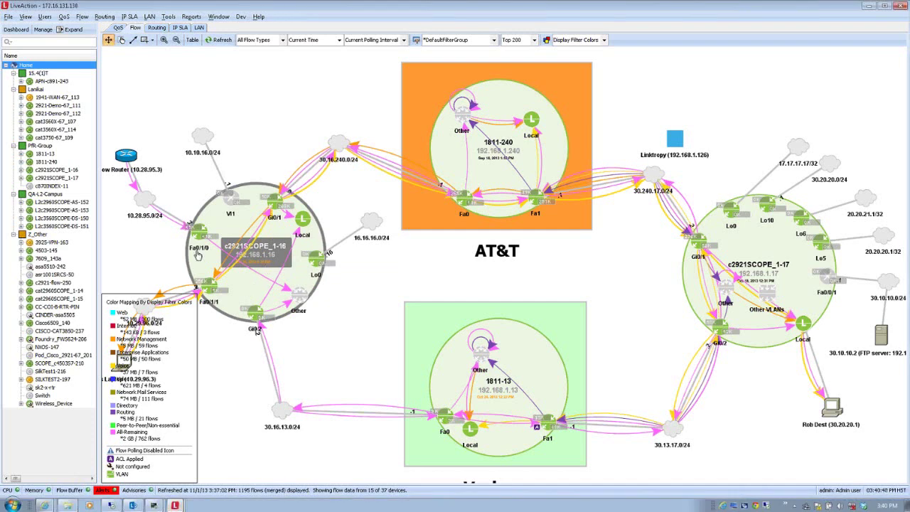
left_click_drag(286, 262, 229, 225)
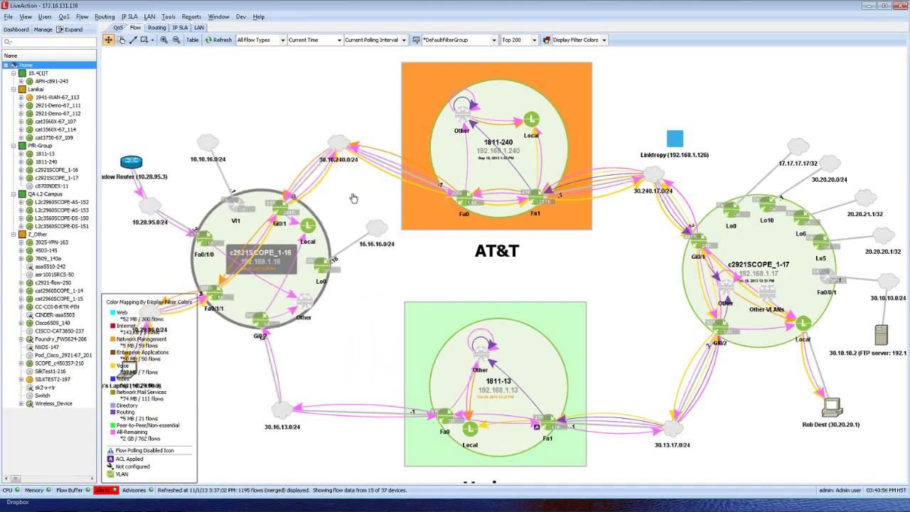
- Inspect the details and bandwidth of interface Gi0/1 on c2921SCOPE_1-16, and the device's own information
scroll(353, 197, "up", 3)
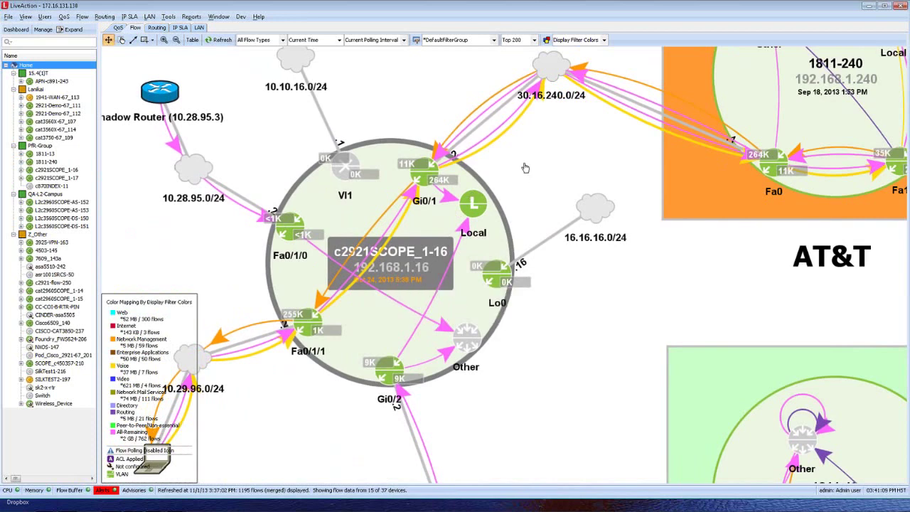
scroll(525, 168, "up", 3)
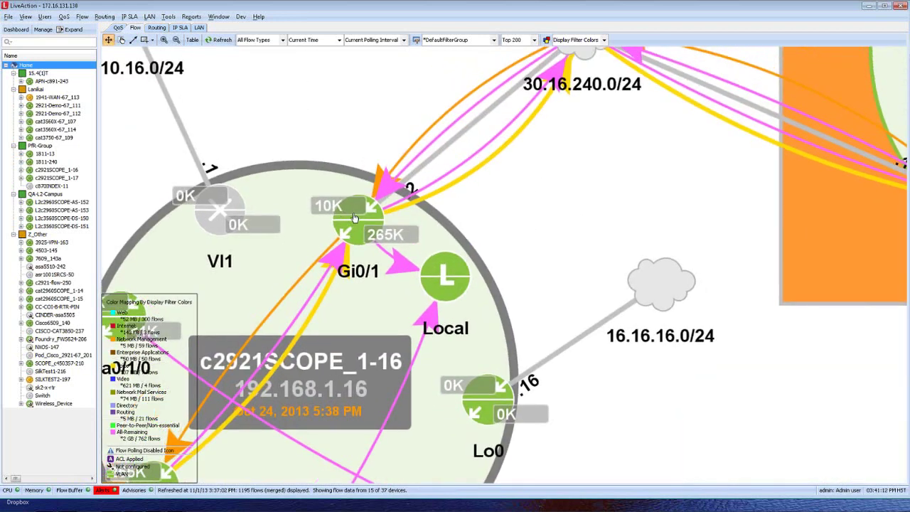
mouse_move(357, 208)
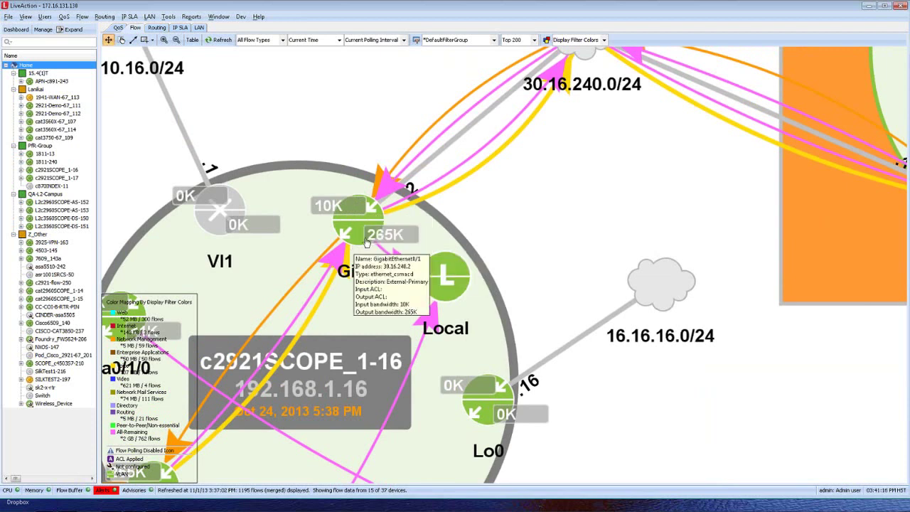
mouse_move(312, 249)
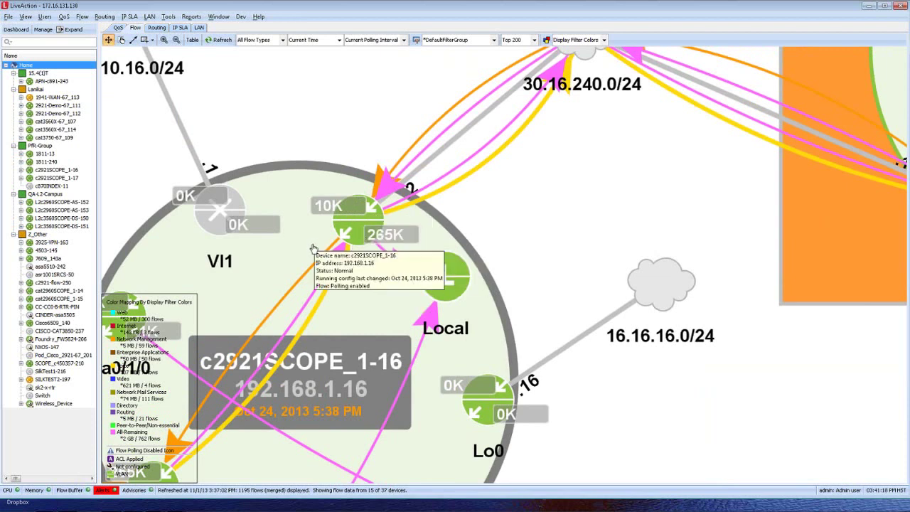
scroll(313, 249, "down", 2)
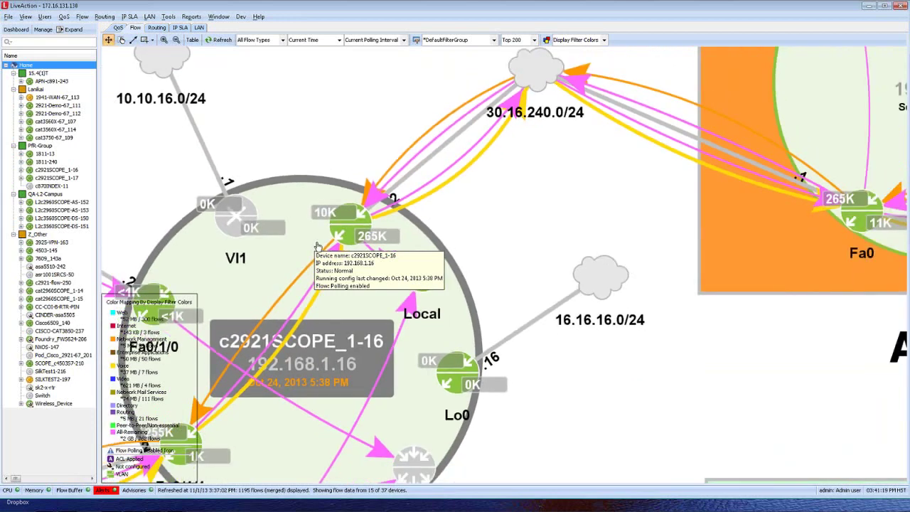
scroll(318, 245, "down", 3)
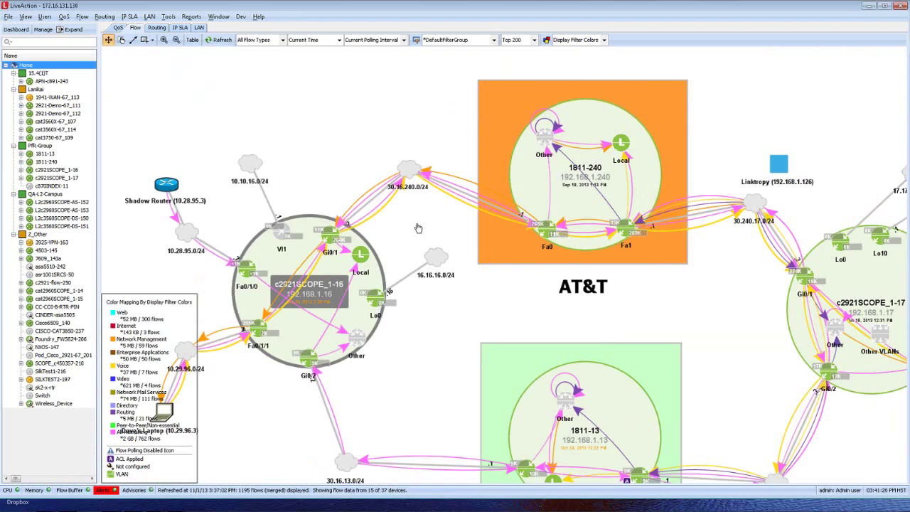
- Highlight the flow path entering Fa0/1/1 toward 30.20.20.1, and reposition c2921SCOPE_1-16 and c2921SCOPE_1-17 on the map
left_click_drag(404, 214, 392, 185)
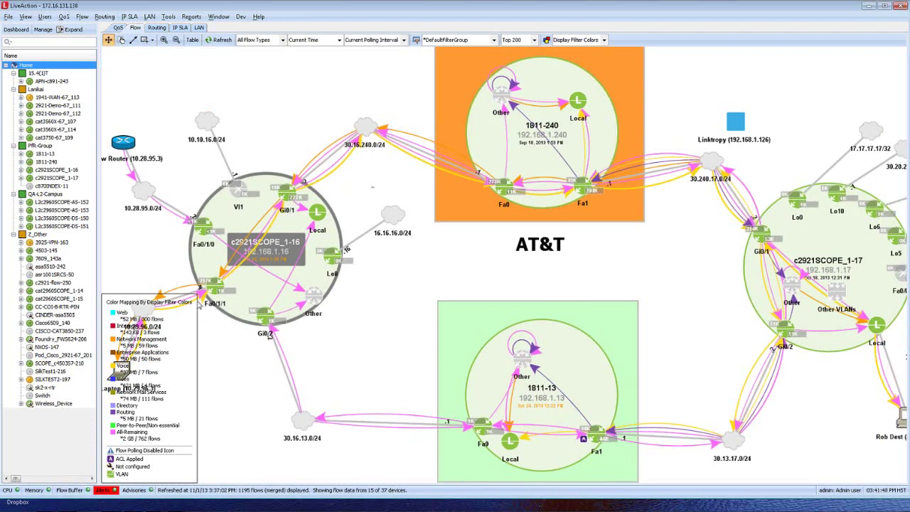
left_click(201, 302)
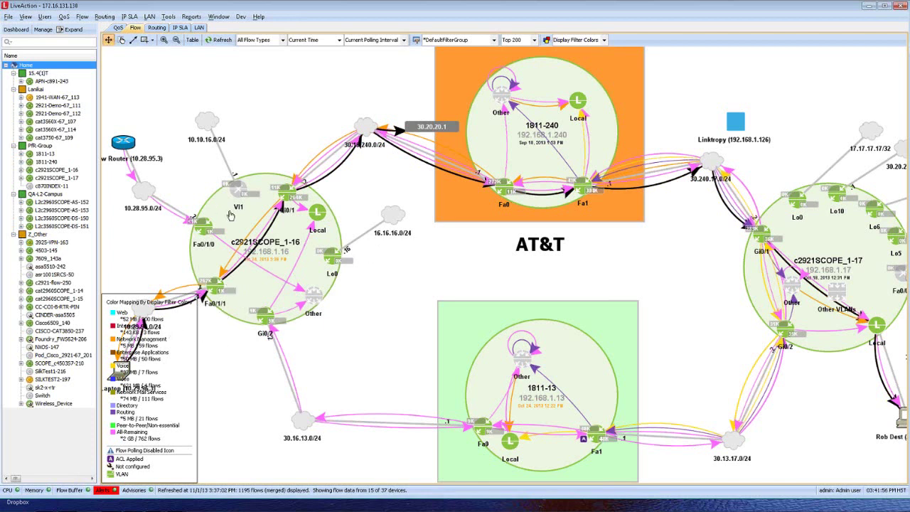
left_click_drag(263, 278, 218, 323)
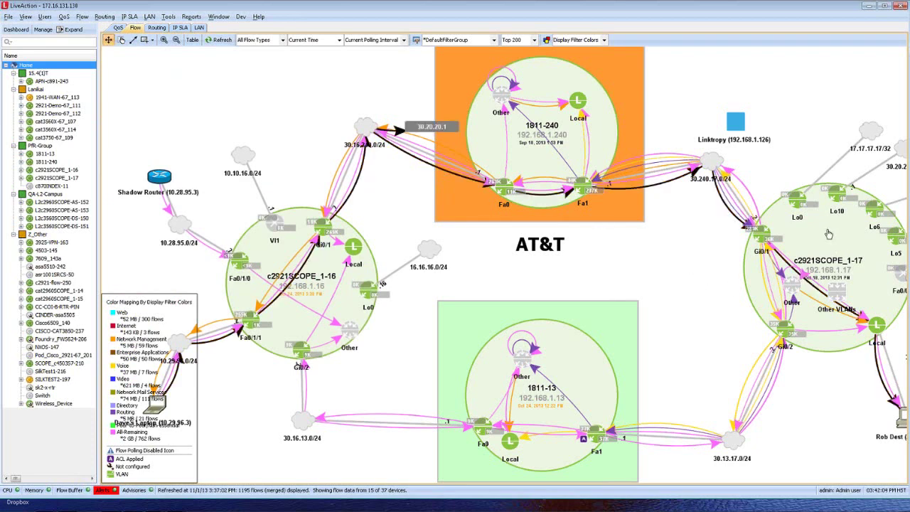
left_click_drag(790, 291, 782, 259)
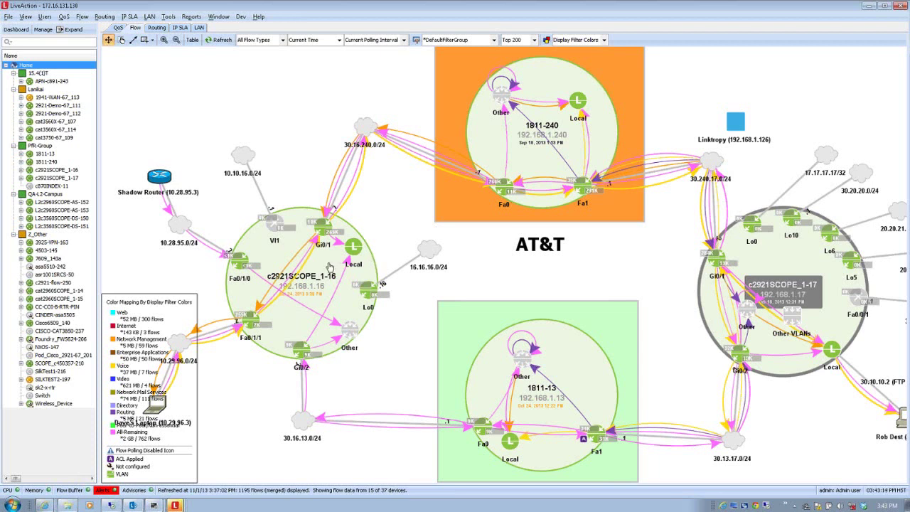
- Open the flow view of device 2921-Demo-67_111 and limit its flow types to Basic Flow
mouse_move(329, 266)
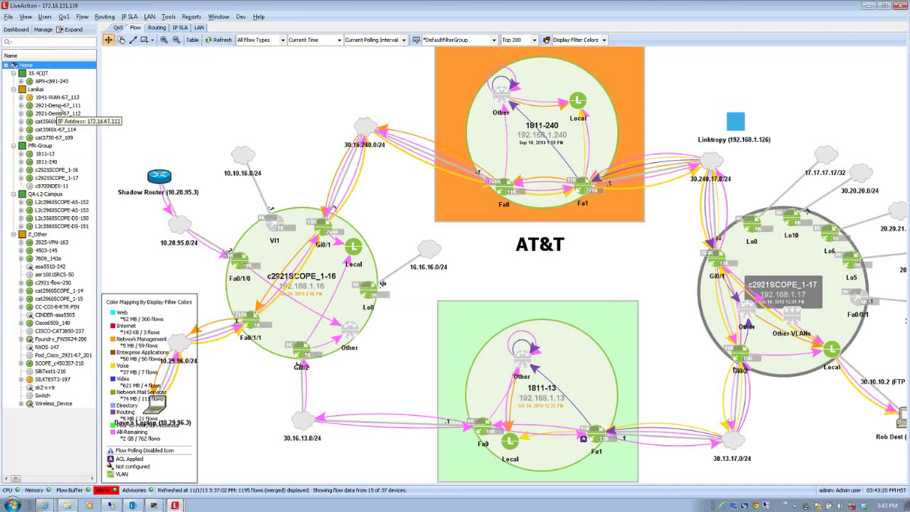
left_click(58, 106)
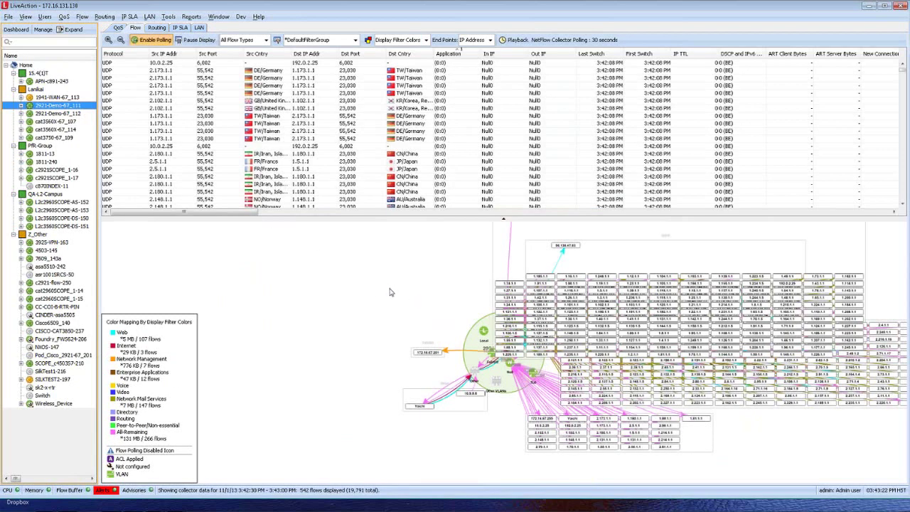
scroll(433, 296, "up", 2)
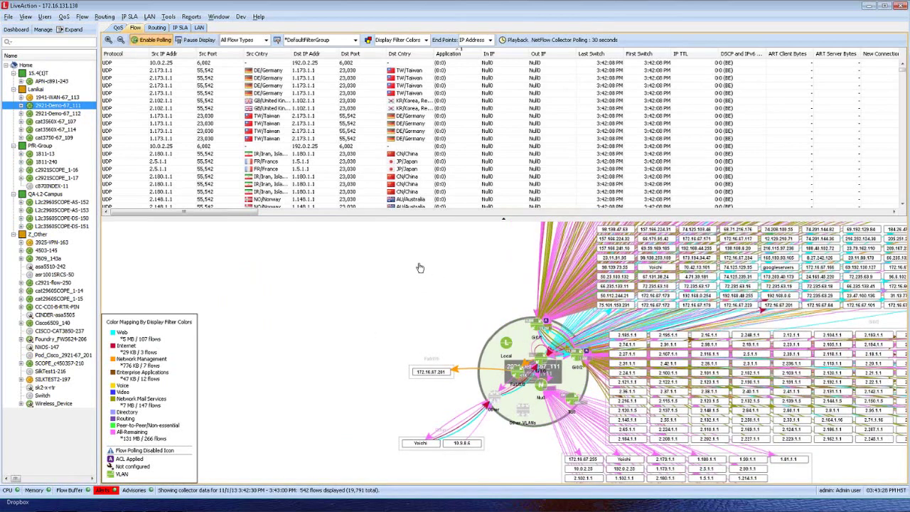
left_click_drag(418, 261, 370, 233)
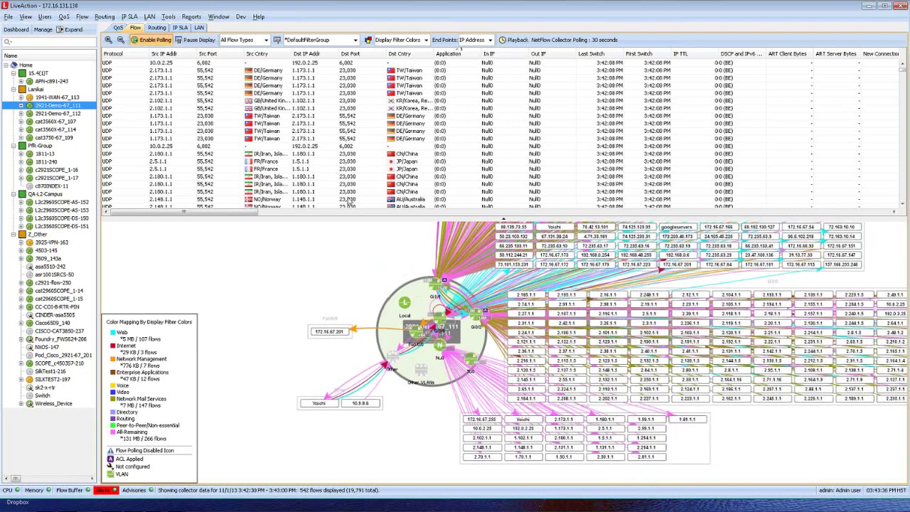
left_click(265, 41)
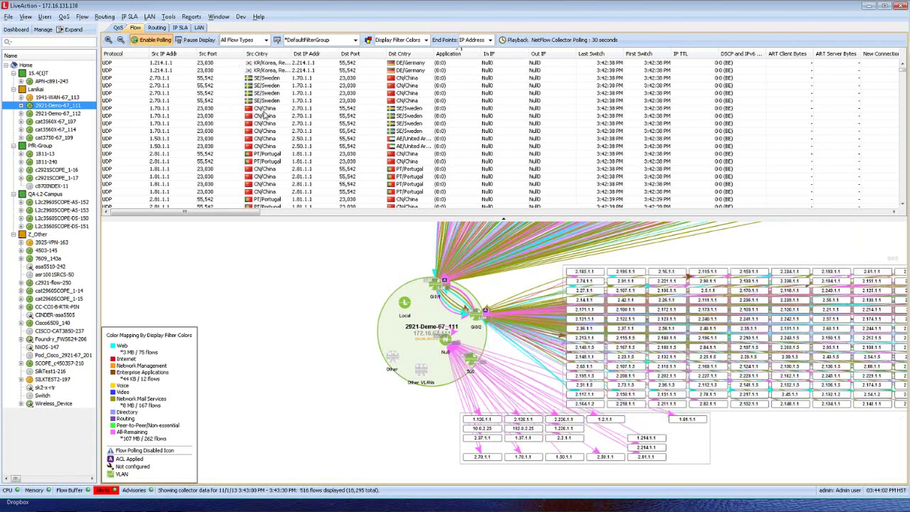
key("Down")
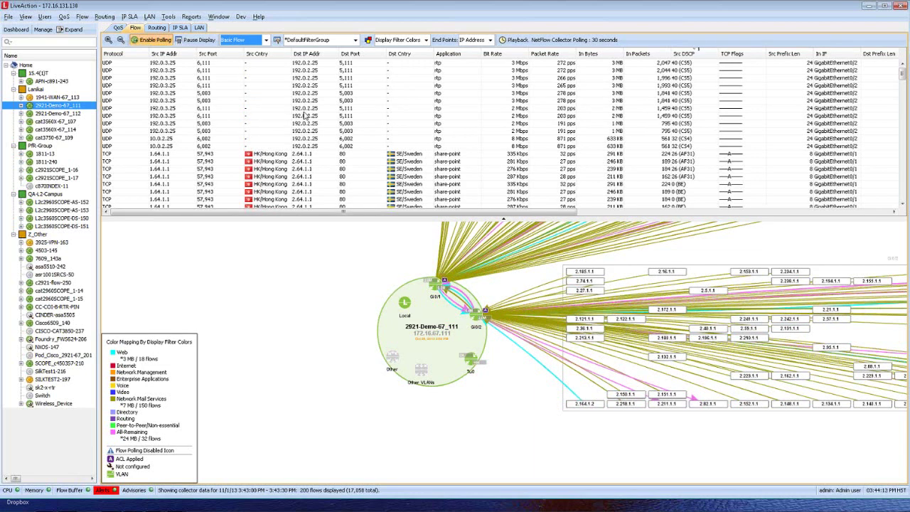
- Highlight individual pop3, netflix and share-point flows from the table to trace them on the device diagram
left_click(304, 110)
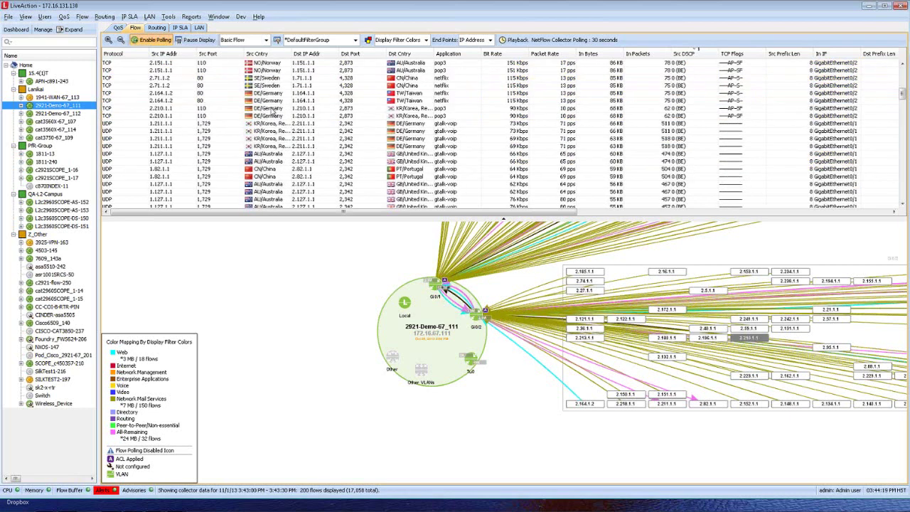
left_click(272, 110)
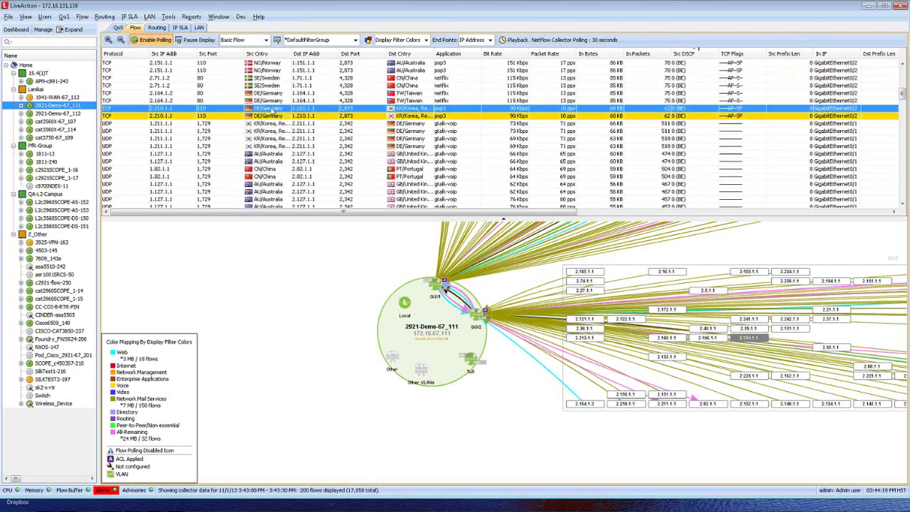
left_click(273, 169)
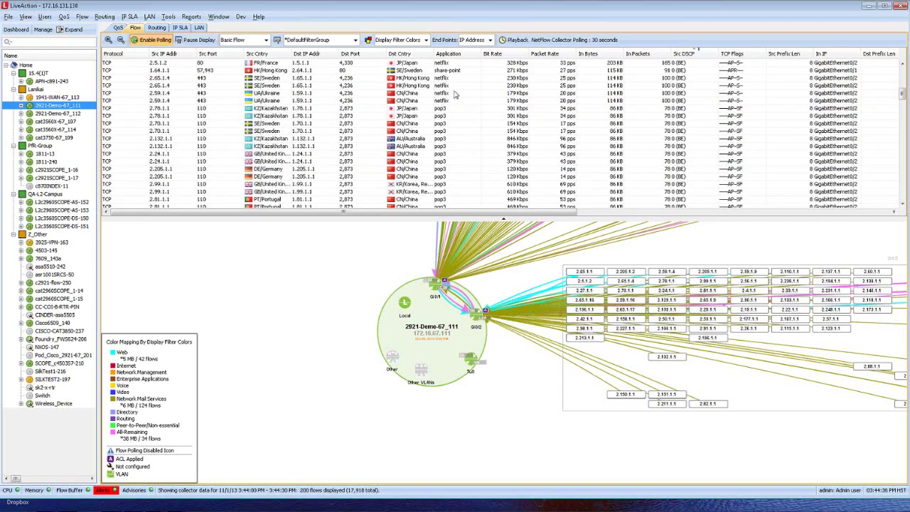
left_click(455, 93)
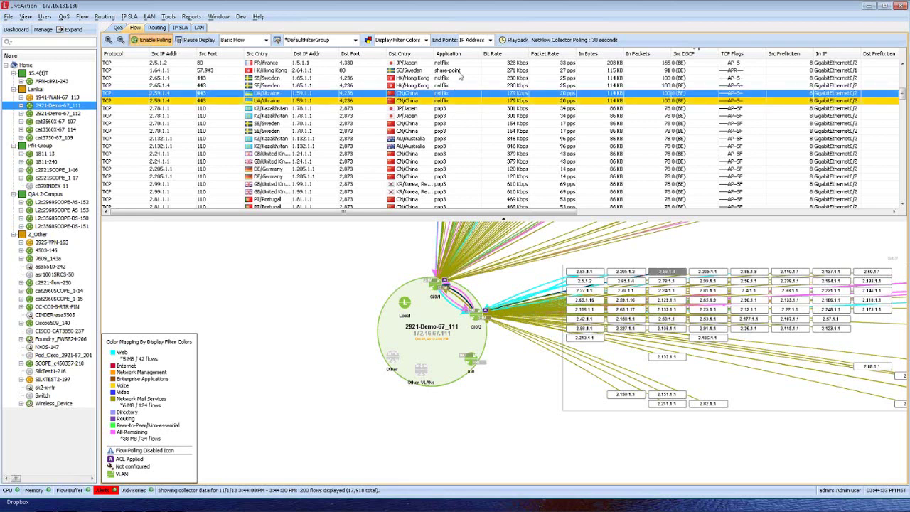
left_click(458, 70)
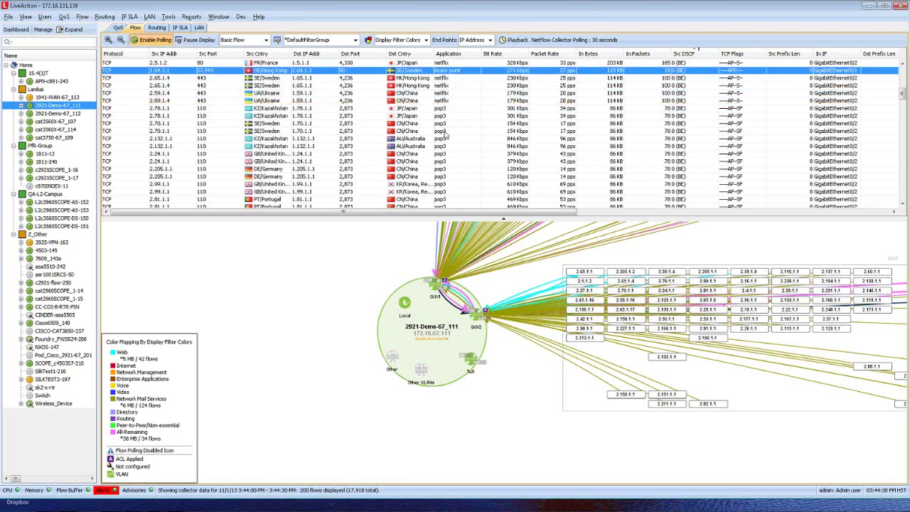
left_click(445, 132)
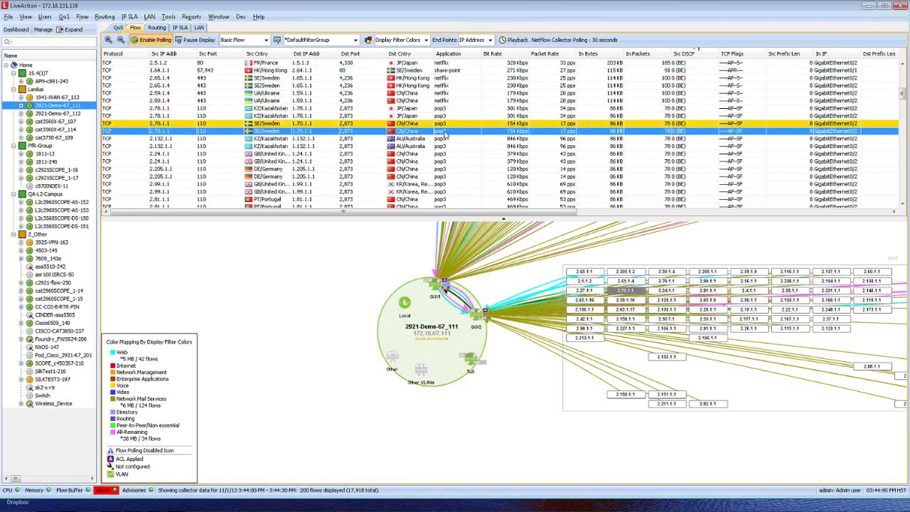
- Start a new ACL named test based on the pop3 flow from 2.70.1.1 to 1.70.1.1, and cancel it
right_click(310, 125)
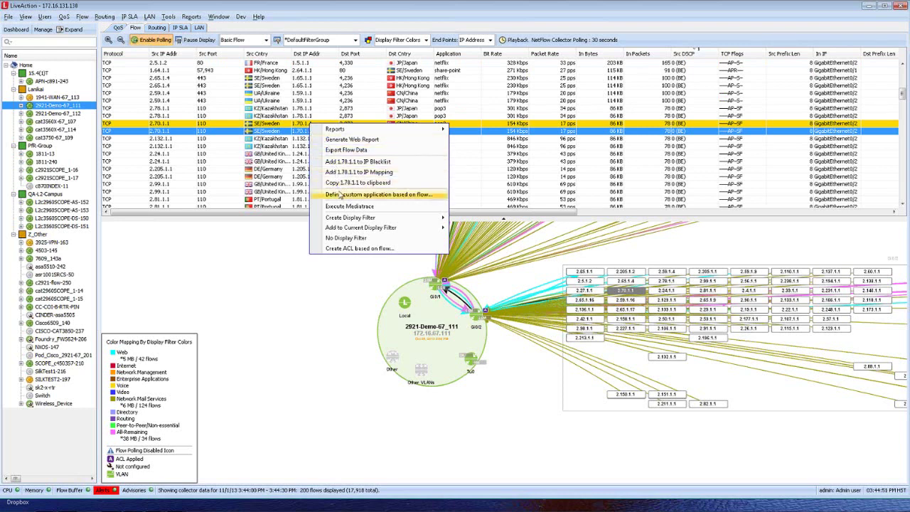
left_click(358, 251)
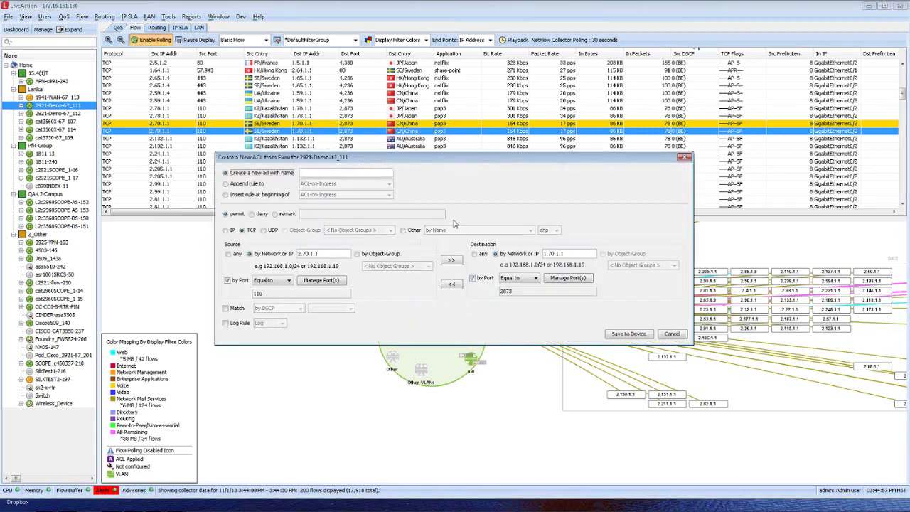
left_click(344, 172)
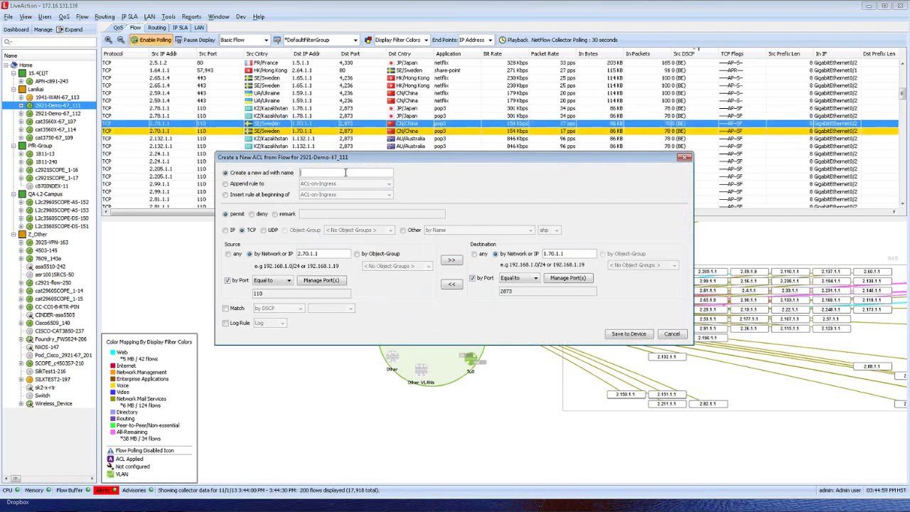
type("test")
left_click(672, 333)
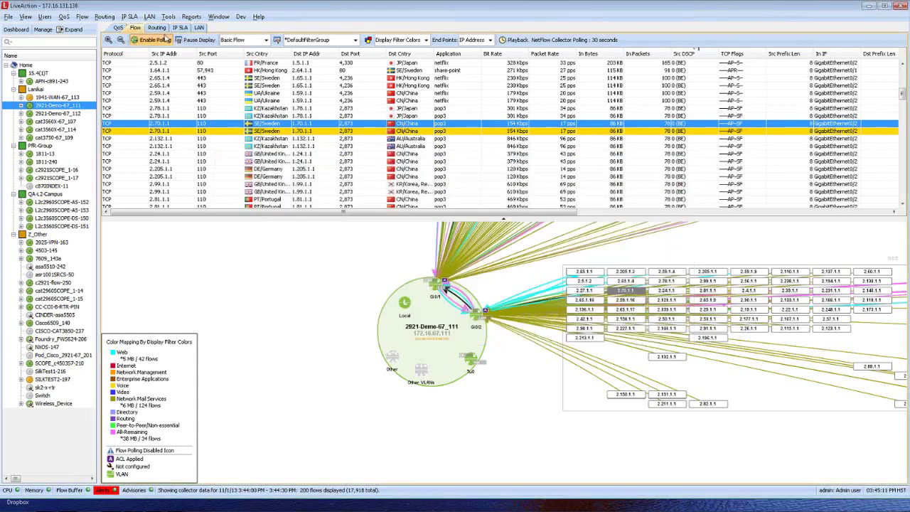
- Limit the flow types to Medianet and bring the packet loss and jitter columns into view
left_click(256, 41)
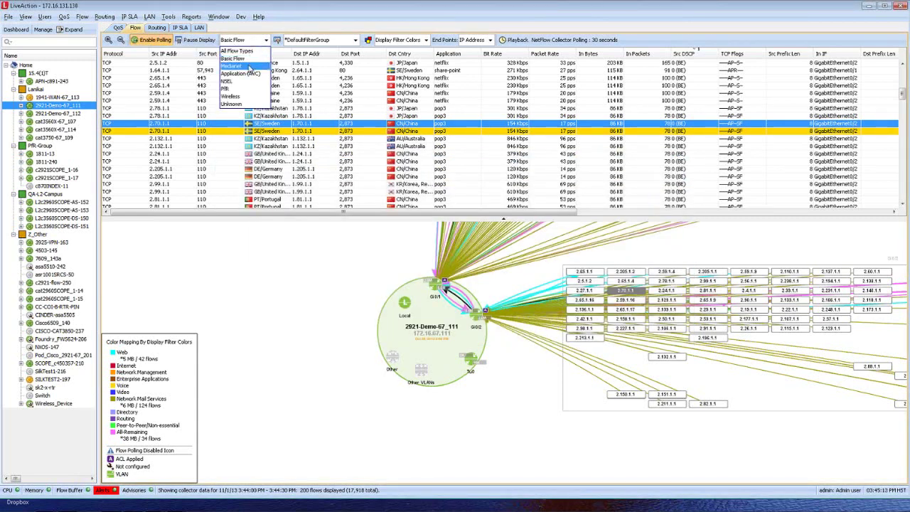
left_click(249, 66)
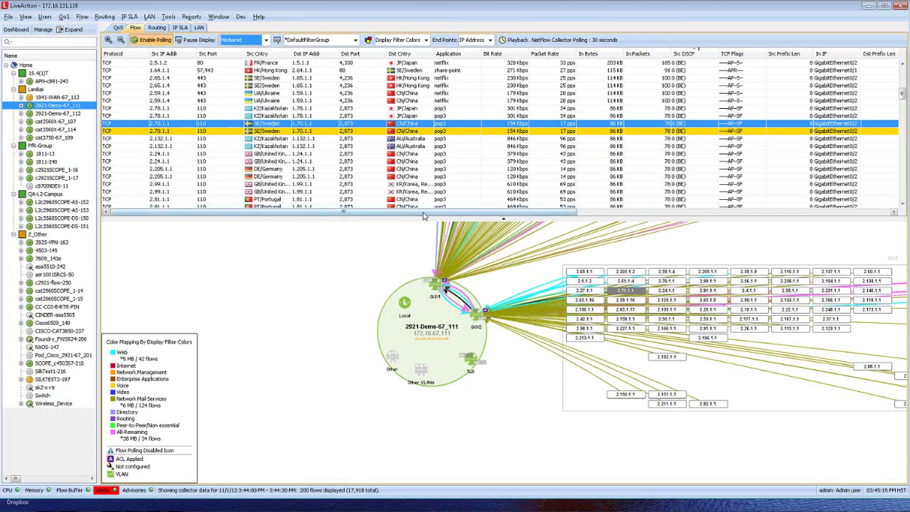
left_click(428, 139)
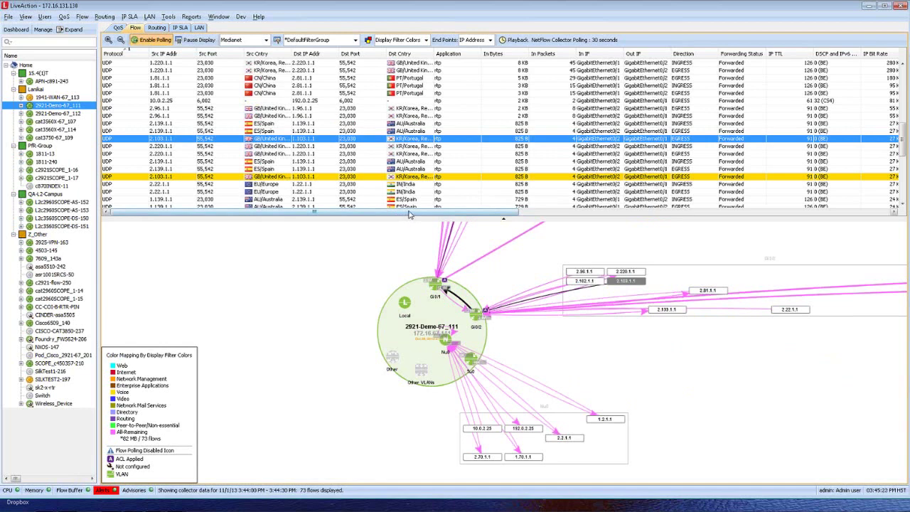
left_click_drag(410, 212, 837, 199)
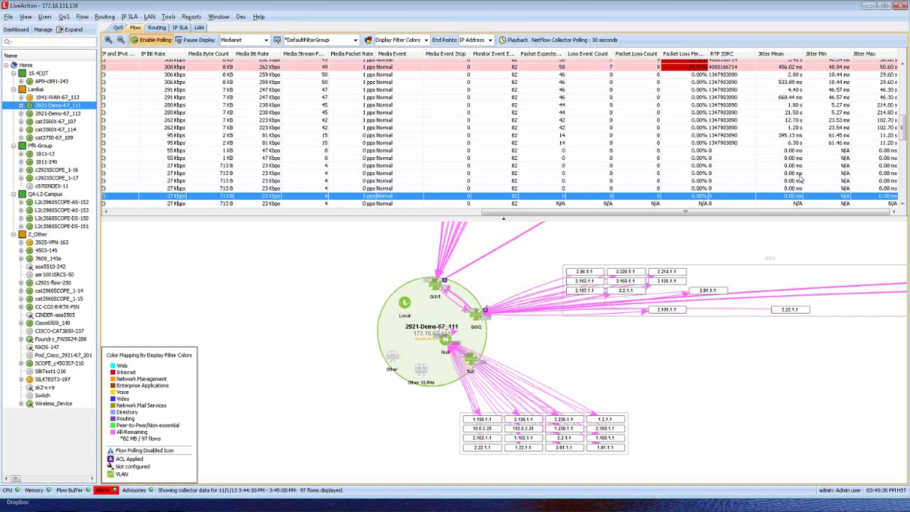
- Limit the flow types to Application (AVC) and highlight the TCP flow to 4.71.33.181 in the table
left_click(265, 39)
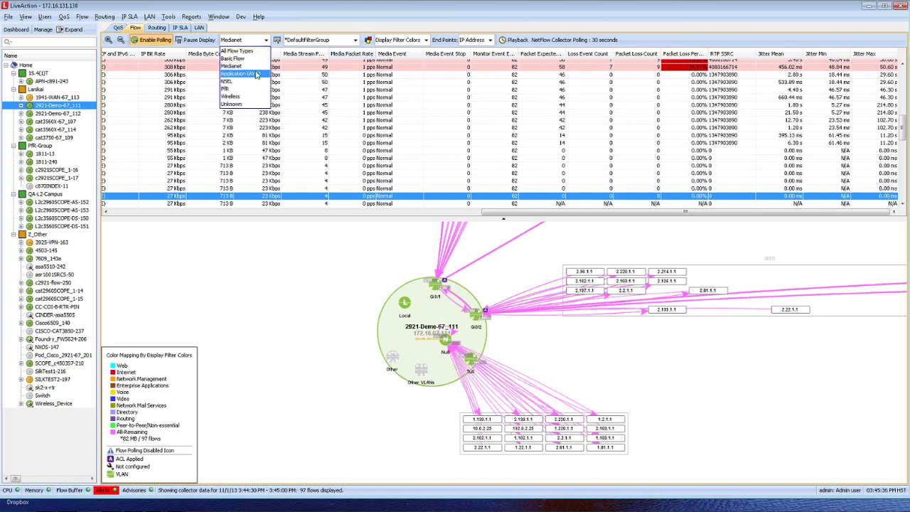
left_click(255, 74)
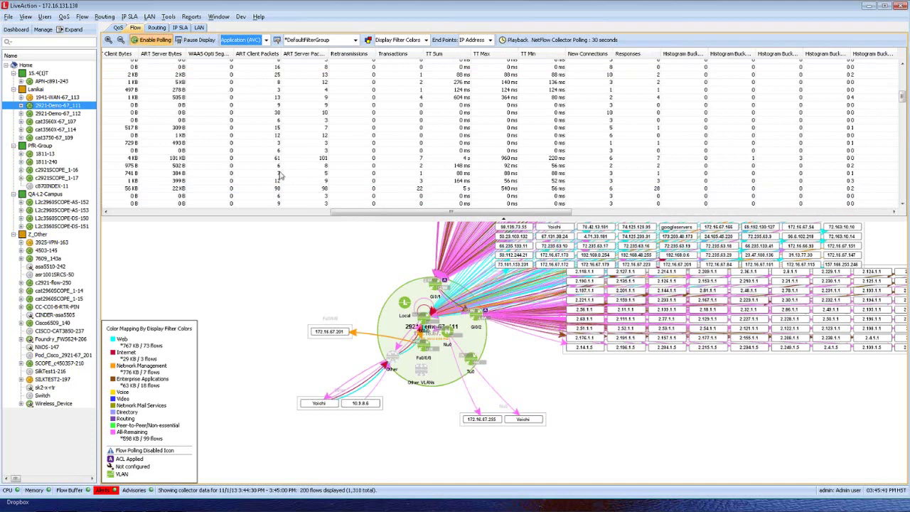
left_click(280, 211)
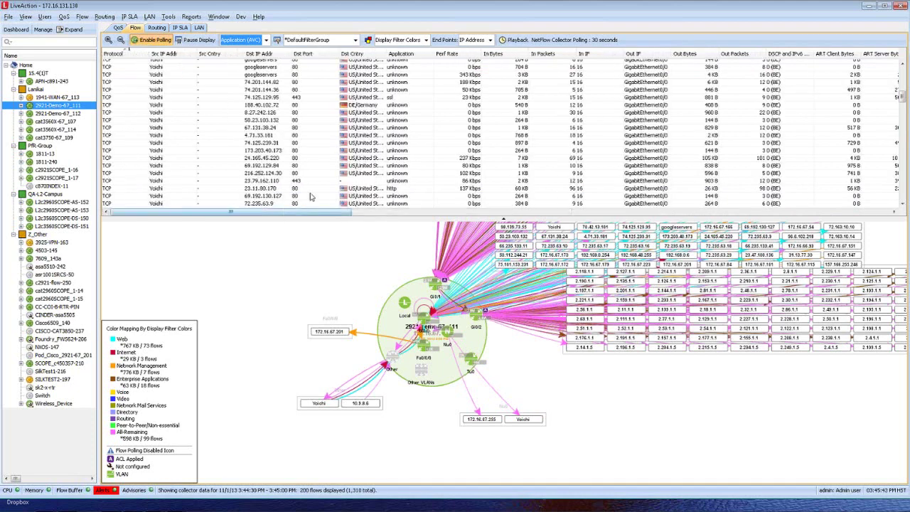
left_click(283, 134)
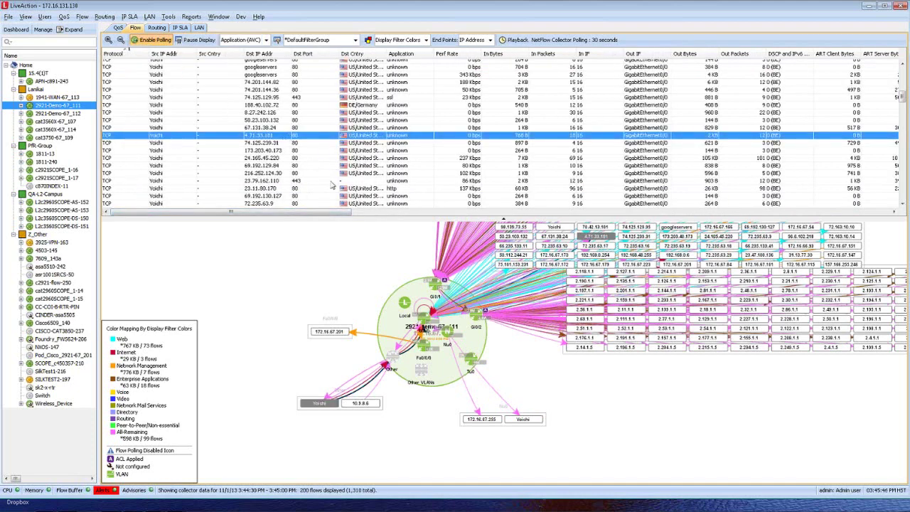
- Review the AVC columns for transaction time, response histogram, and application, client and server network delay
left_click(382, 212)
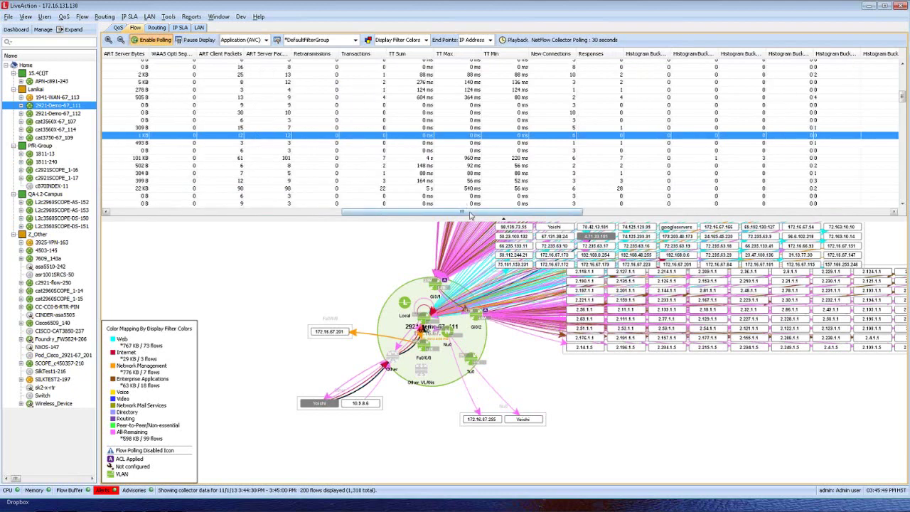
left_click_drag(469, 215, 549, 219)
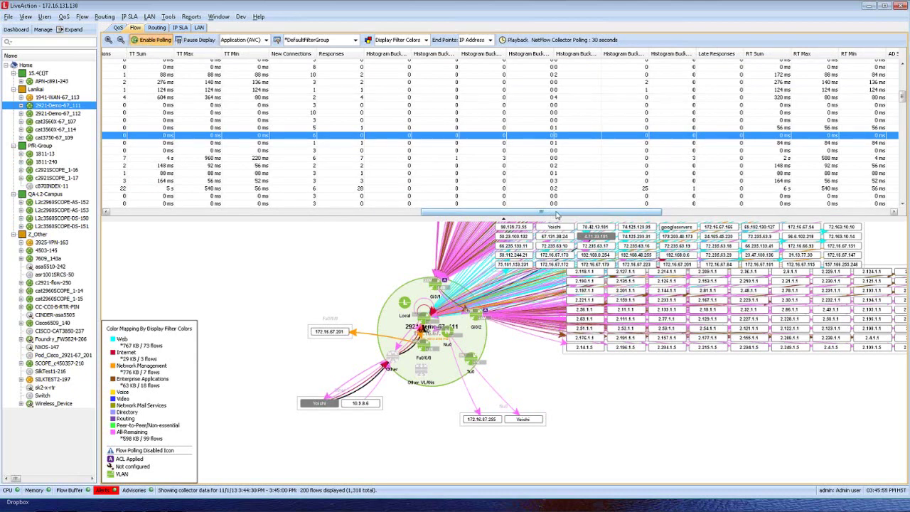
left_click_drag(555, 217, 814, 195)
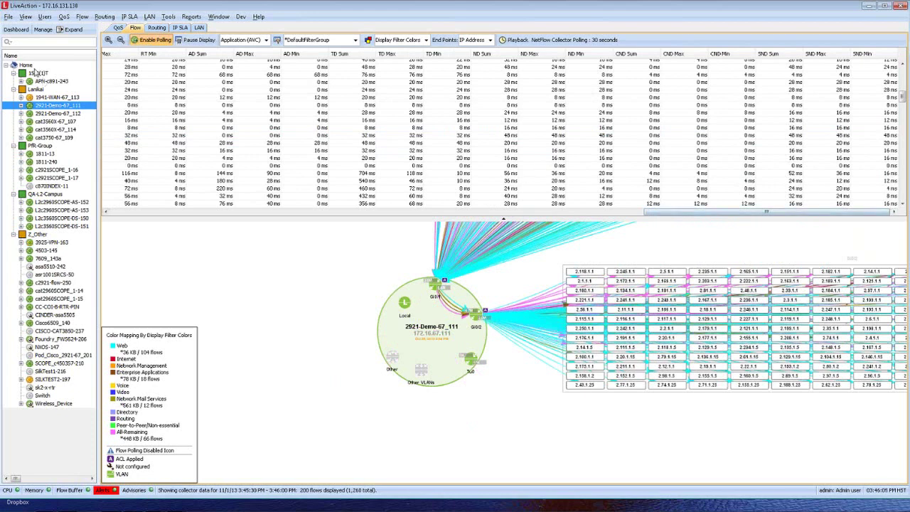
- Play back the device's historical flows for Nov 1, 2013 with an rtp flow from 192.0.3.25 highlighted, and close the playback window
mouse_move(47, 112)
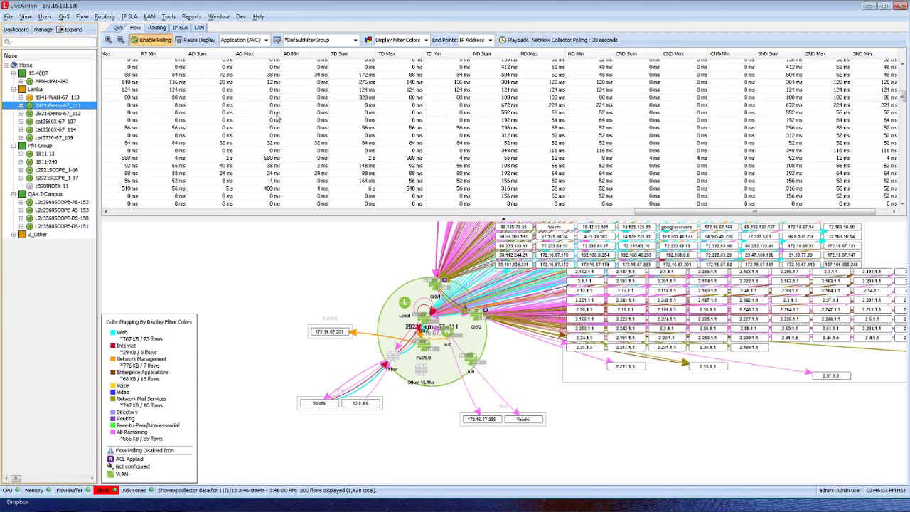
left_click(516, 41)
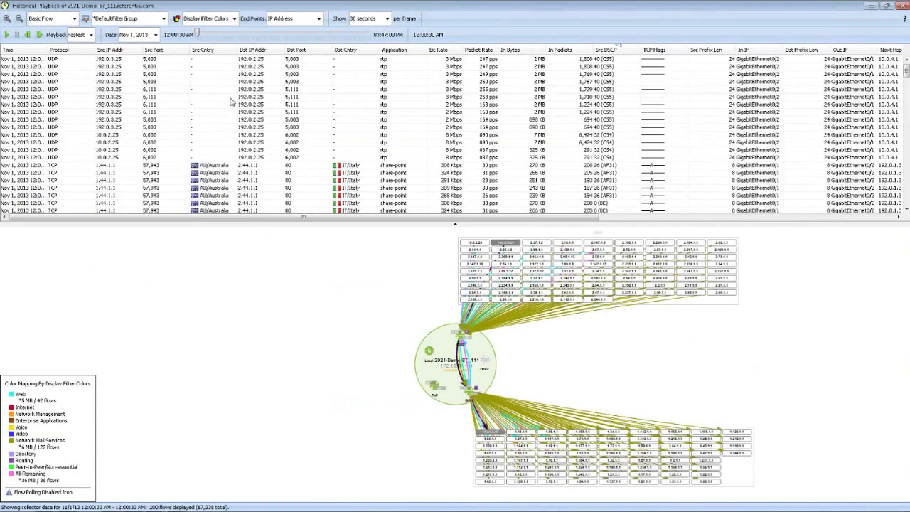
left_click(231, 98)
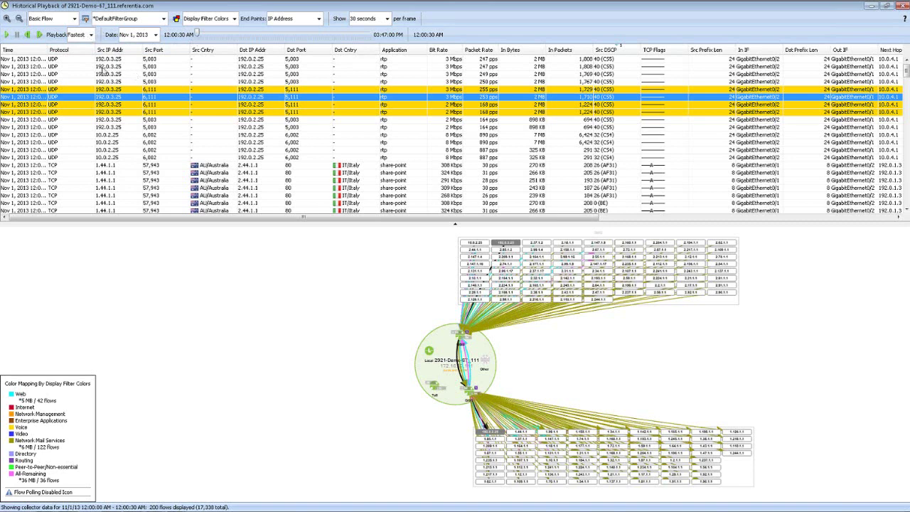
left_click(7, 35)
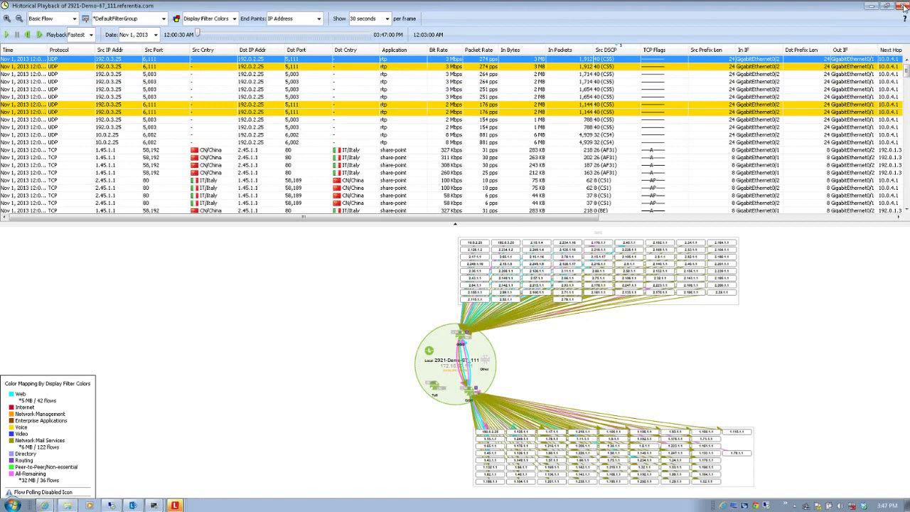
left_click(904, 7)
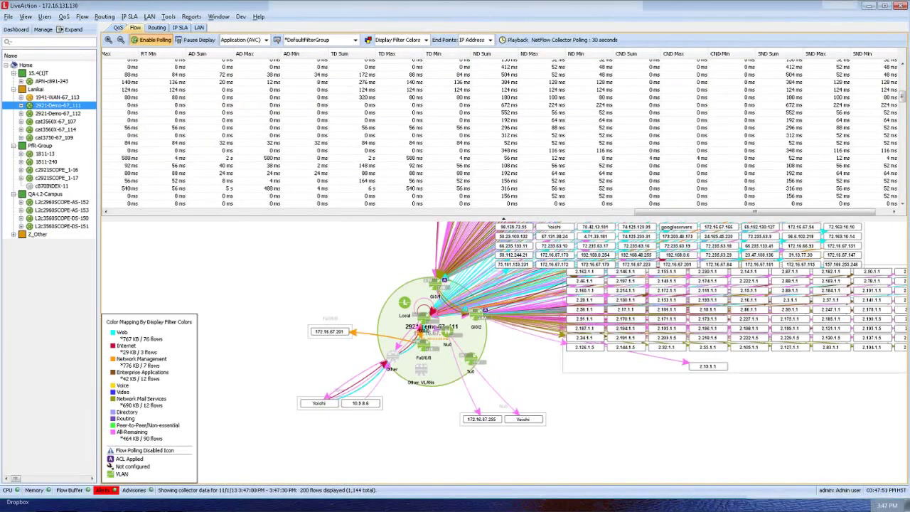
- Switch to the Dashboard window and inspect the Los_Angeles, San-Jose and San_Francisco sites in the Site - WAN Interface table
mouse_move(174, 504)
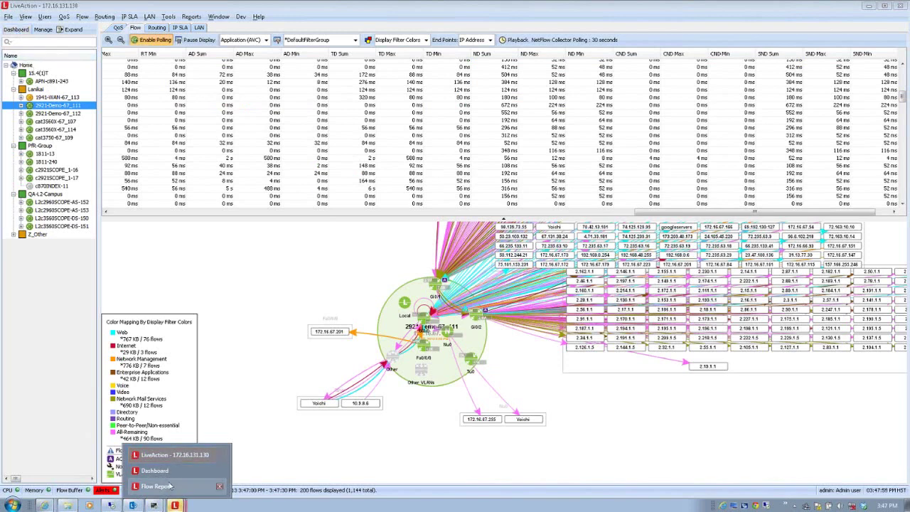
left_click(154, 469)
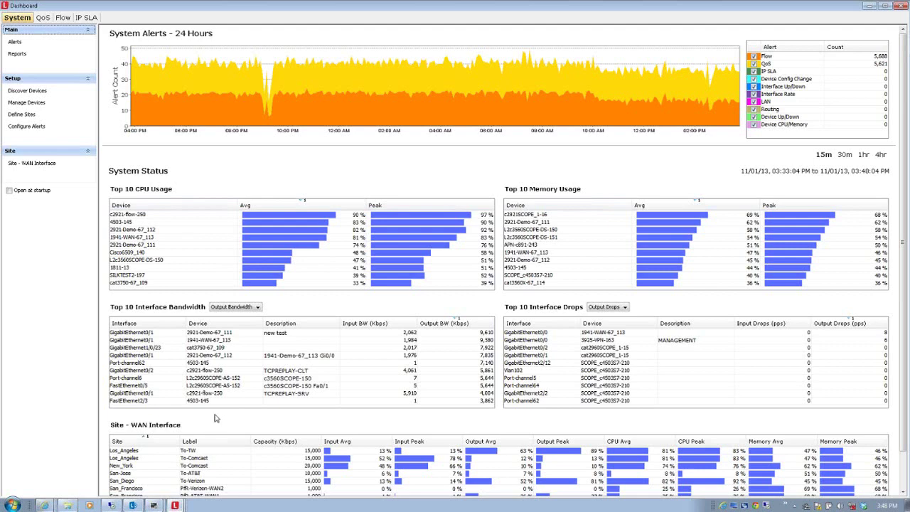
scroll(216, 419, "down", 2)
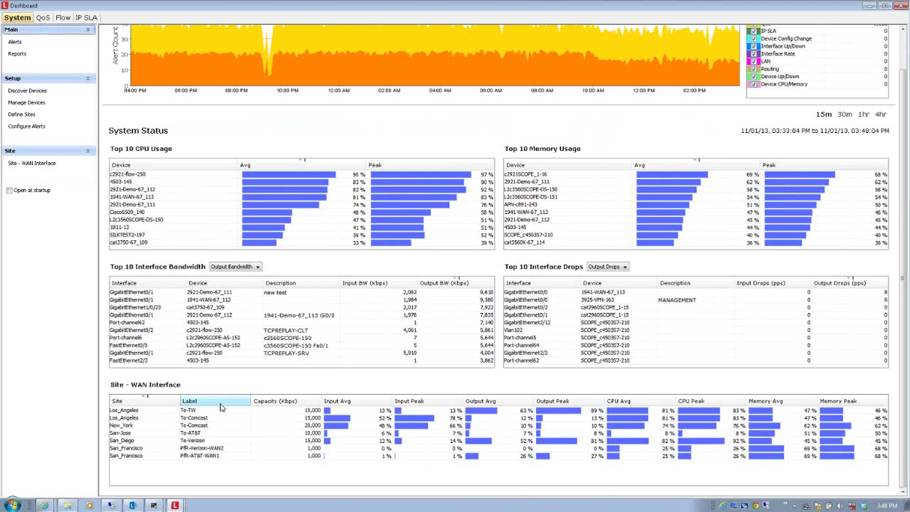
left_click(157, 420)
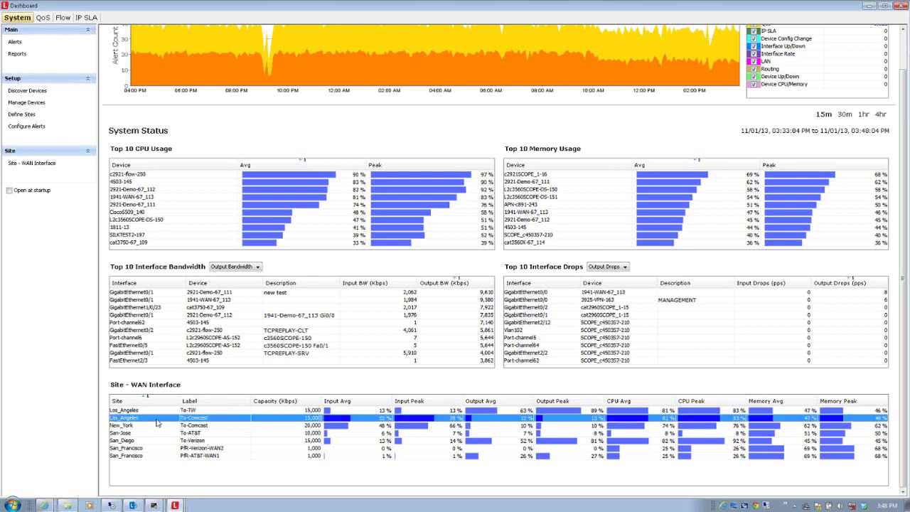
left_click(146, 433)
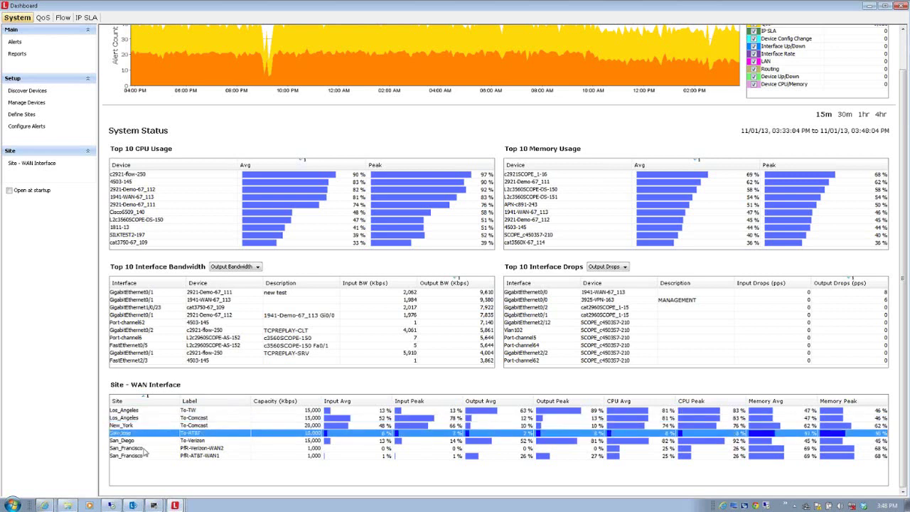
left_click(144, 448)
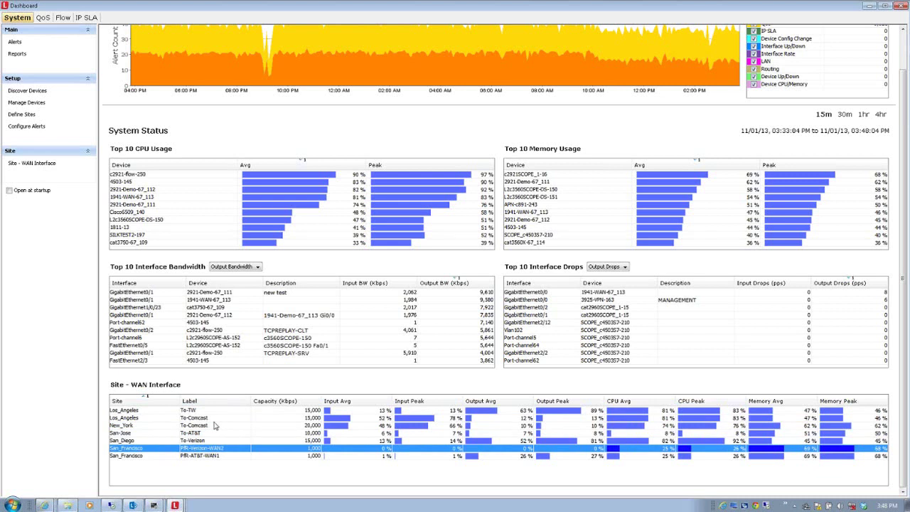
- Compare the Comcast, AT&T and Verizon links by label and usage, ending on the Los_Angeles To-Comcast link
left_click(214, 420)
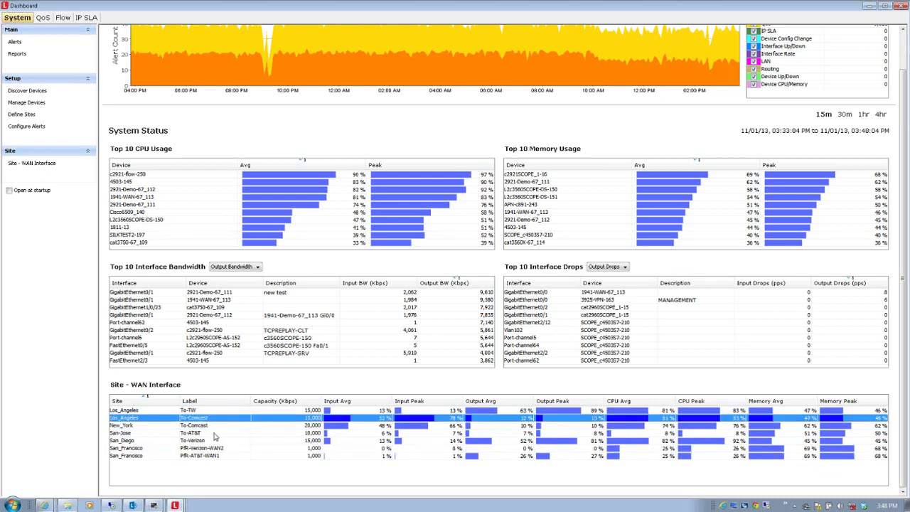
left_click(213, 434)
left_click(214, 440)
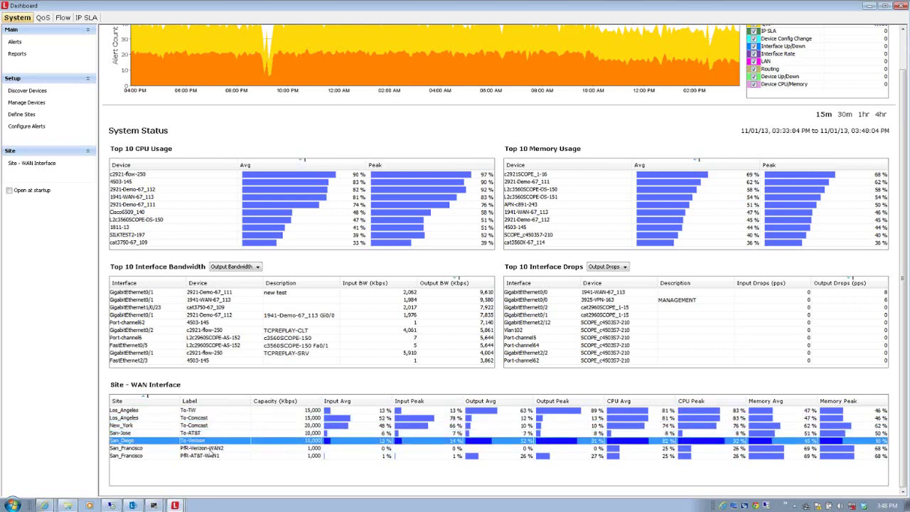
left_click(201, 450)
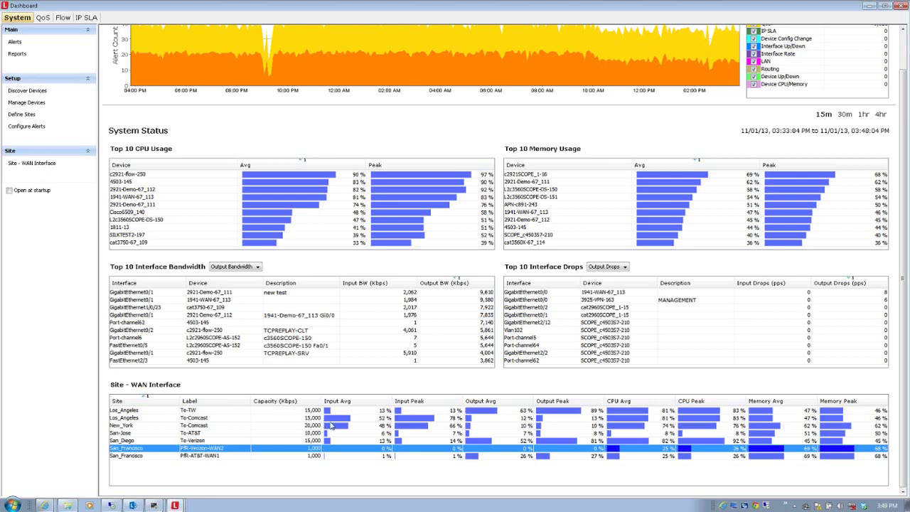
left_click(329, 420)
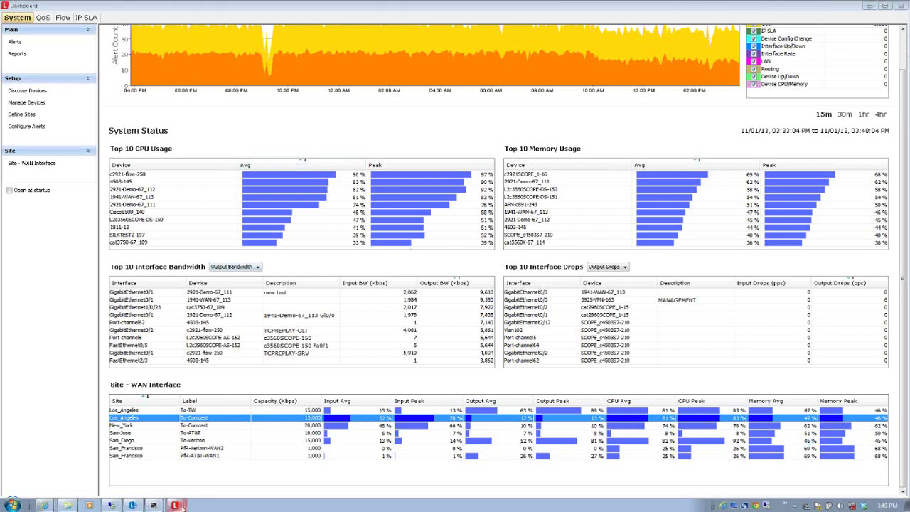
- Open the Flow dashboard and review the PfR Out of Policy alert entry and the Basic Flow and Application top 10 tables
mouse_move(174, 504)
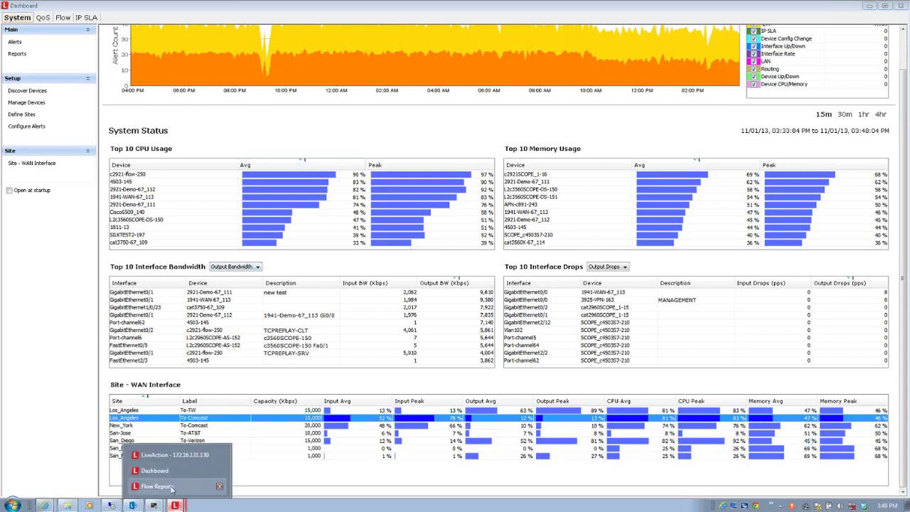
left_click(63, 18)
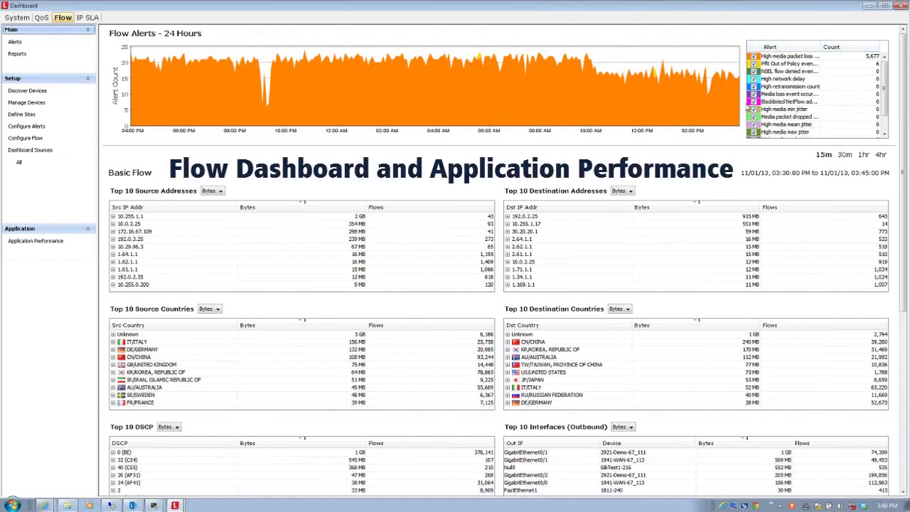
left_click(786, 65)
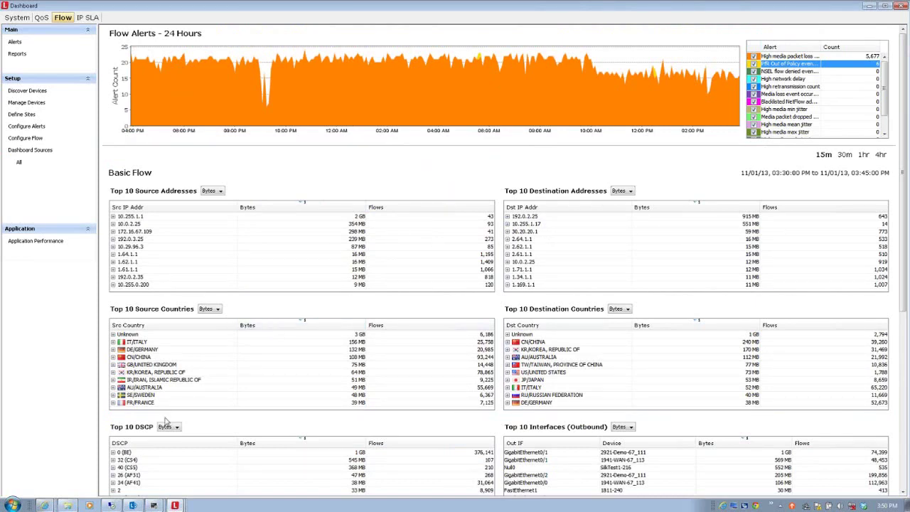
scroll(189, 412, "down", 6)
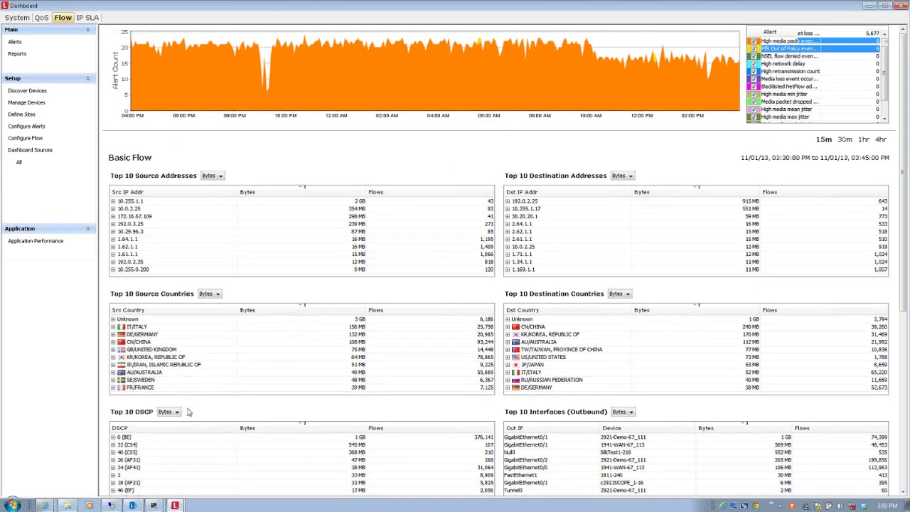
scroll(206, 352, "down", 3)
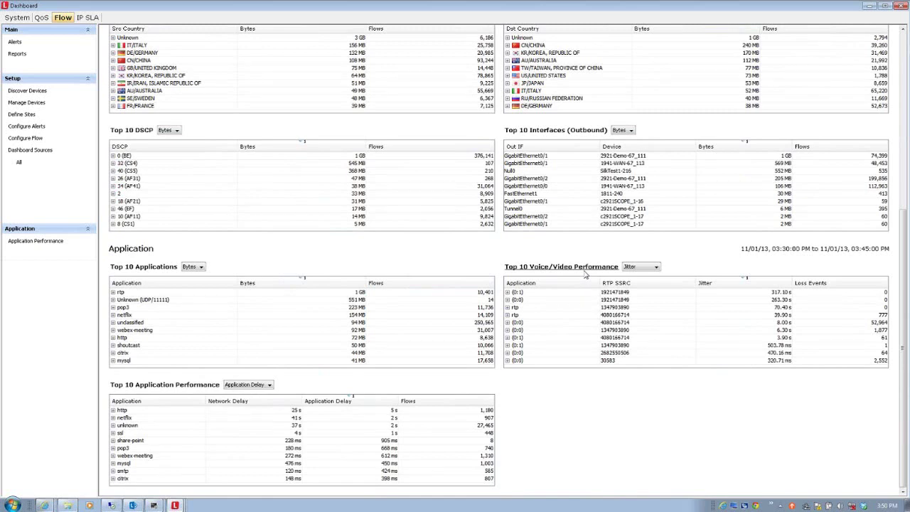
left_click(508, 308)
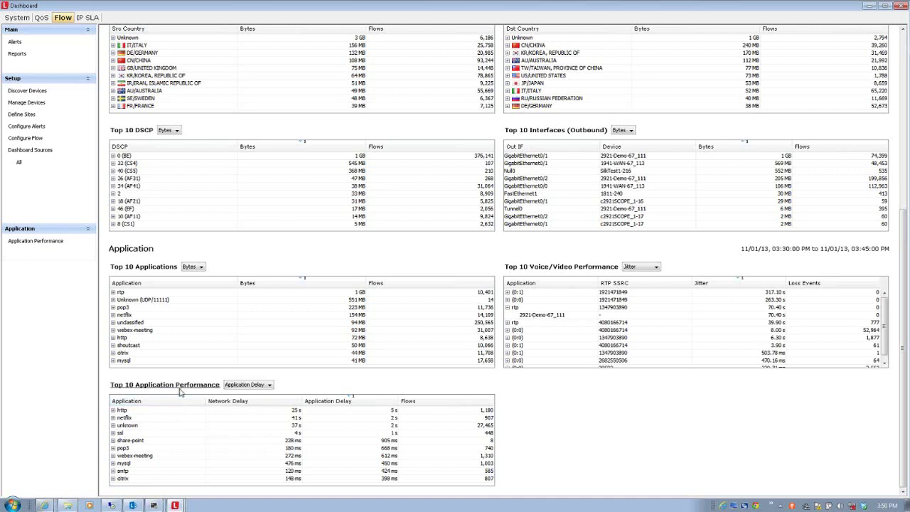
left_click(268, 387)
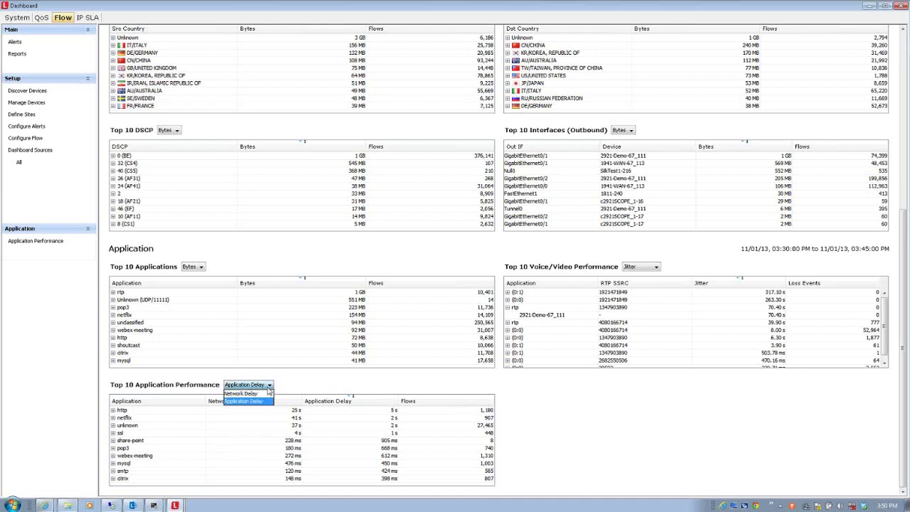
left_click(205, 378)
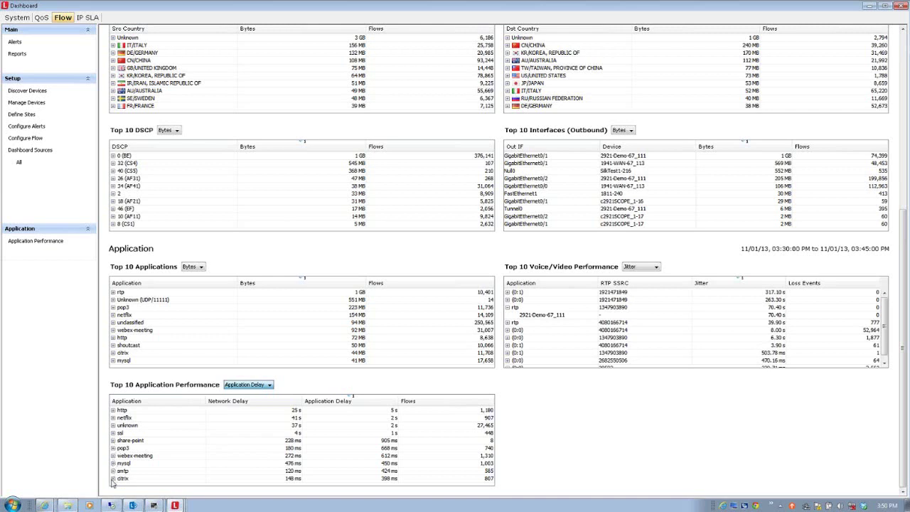
left_click(268, 387)
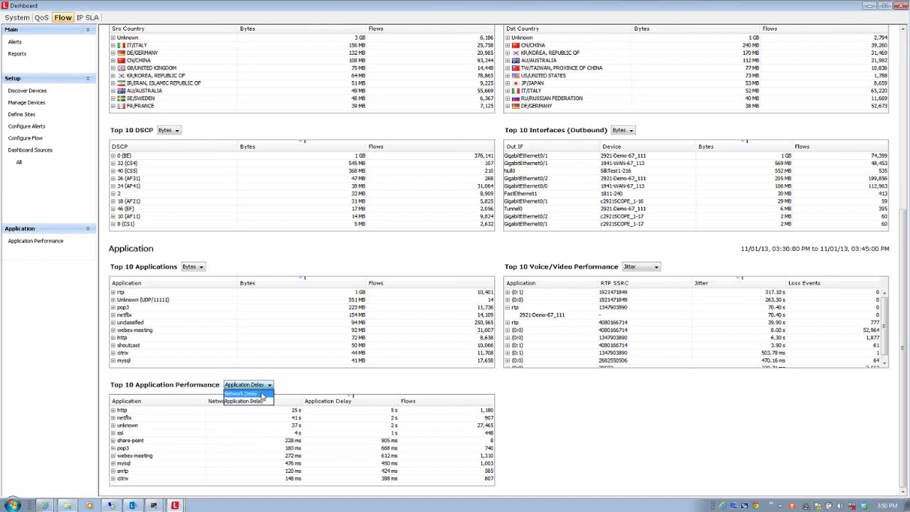
left_click(206, 378)
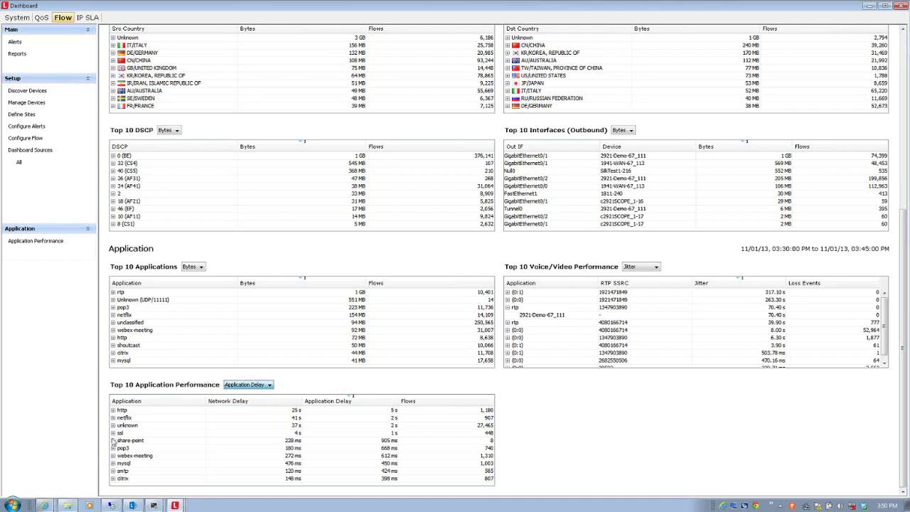
- Expand citrix in Top 10 Application Performance and open the Top Applications Performance Report for device 2921-Demo-67_111
left_click(112, 478)
scroll(182, 444, "down", 1)
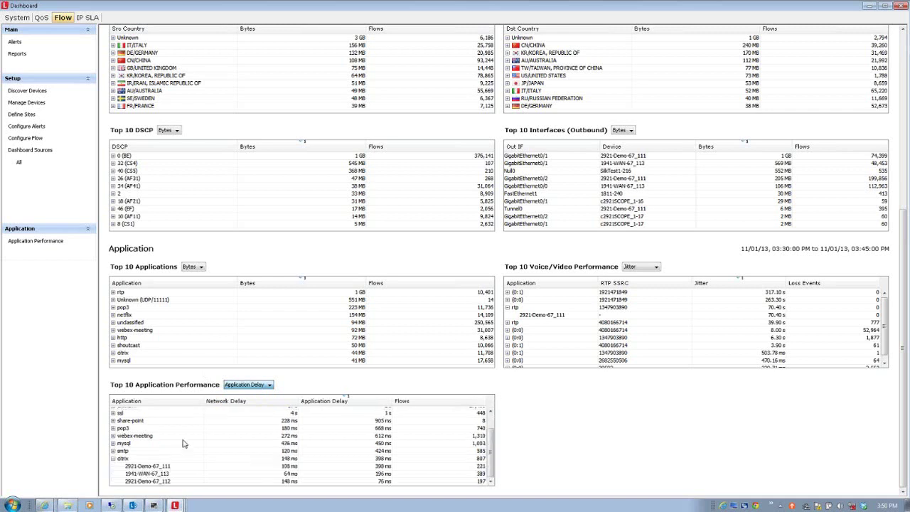
right_click(151, 472)
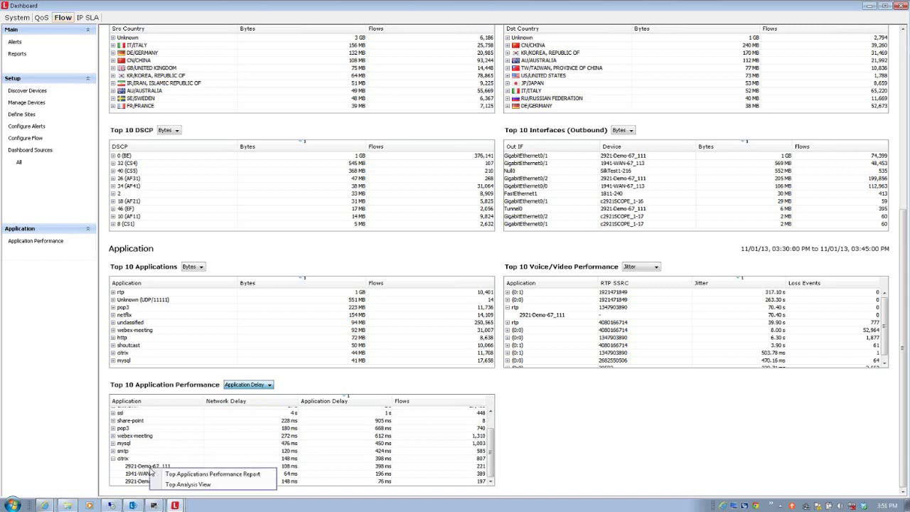
left_click(208, 473)
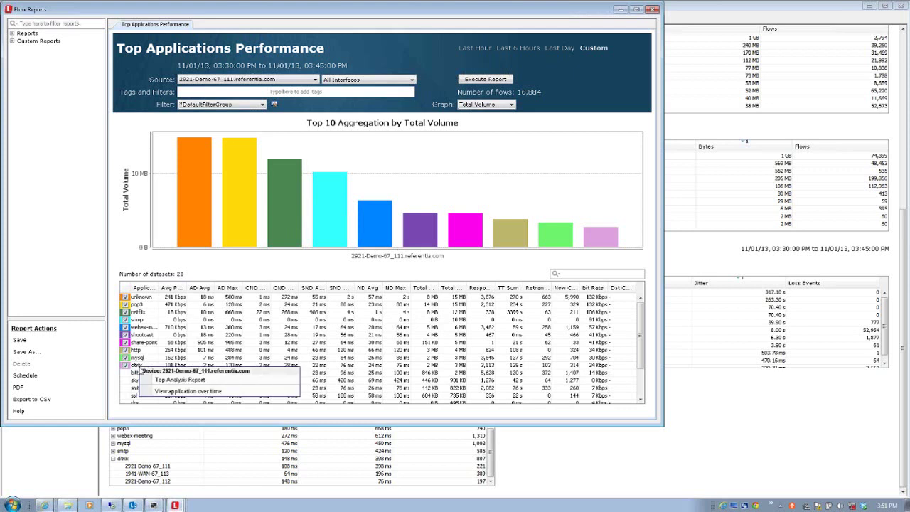
- Open the over-time performance view for citrix from the Top Applications Performance report
left_click(139, 367)
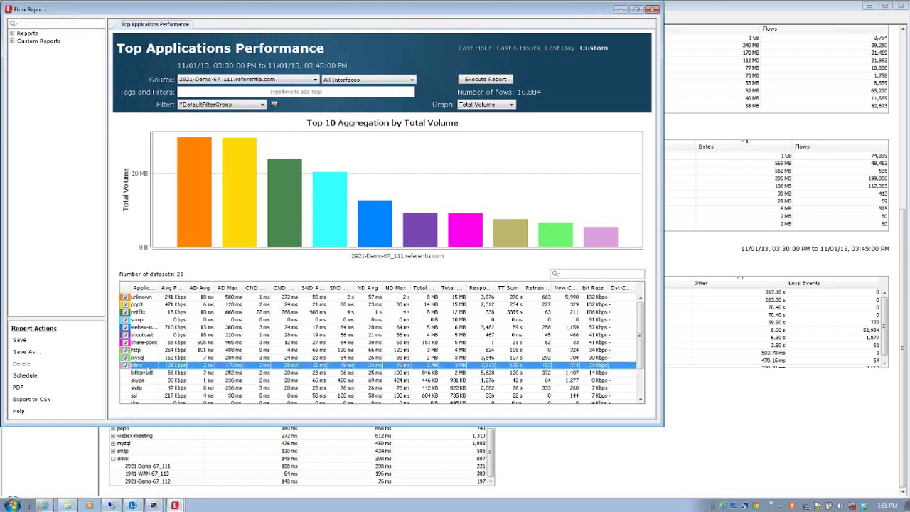
right_click(147, 369)
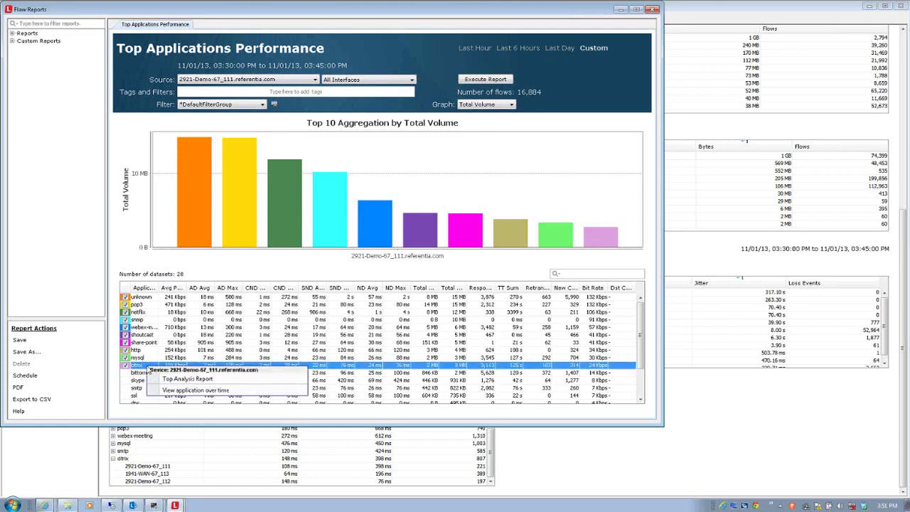
left_click(183, 390)
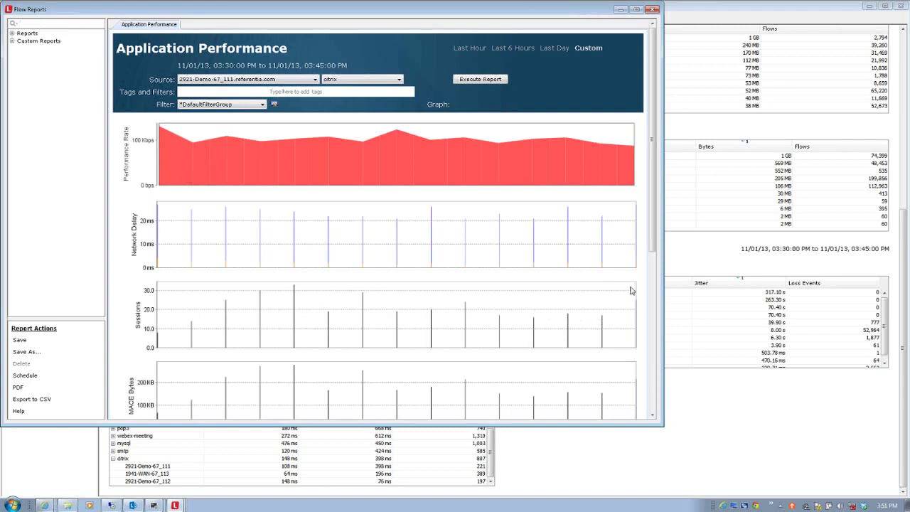
- Review citrix's network delay, sessions, MACE bytes and retransmissions charts, and select a TCP flow with source 1.3.1.1 in the table below
scroll(654, 272, "down", 1)
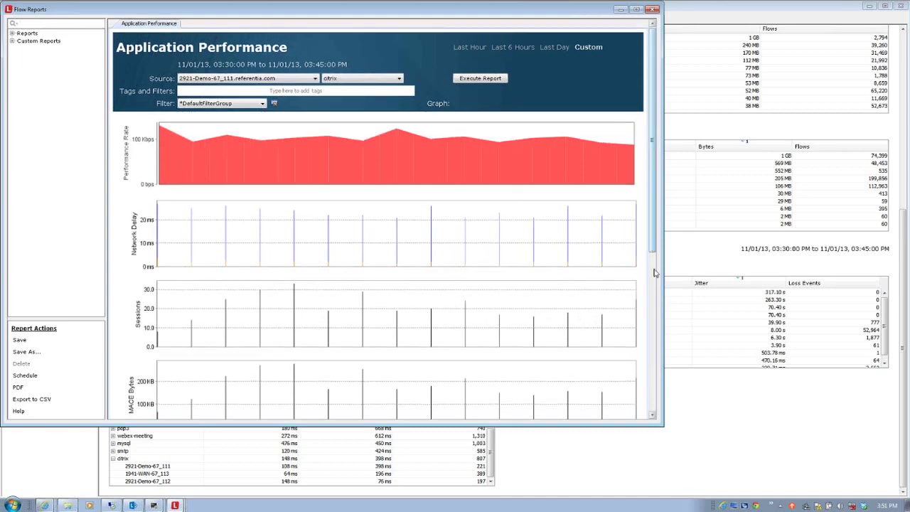
scroll(654, 272, "down", 5)
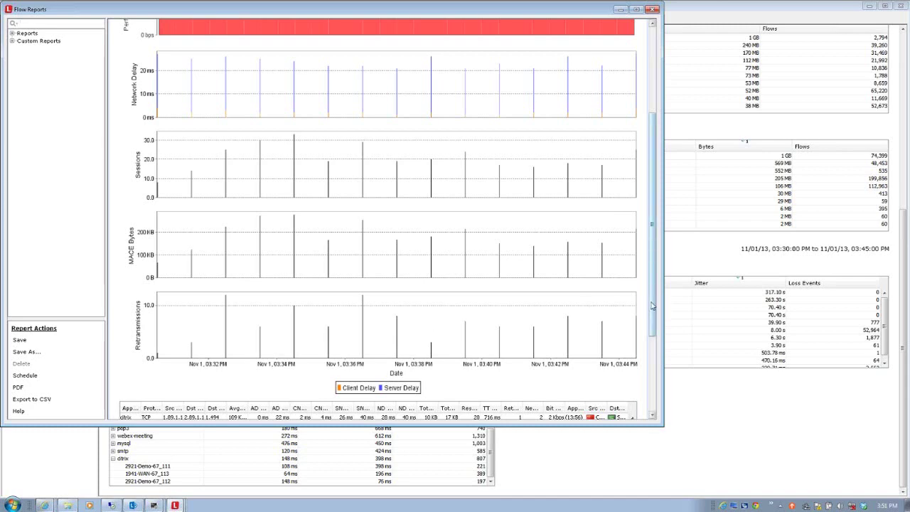
left_click_drag(652, 306, 658, 396)
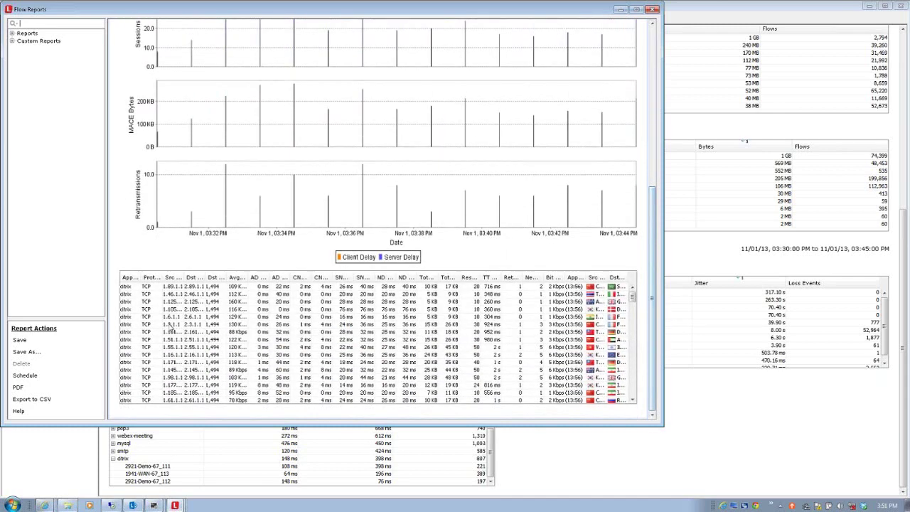
left_click(170, 325)
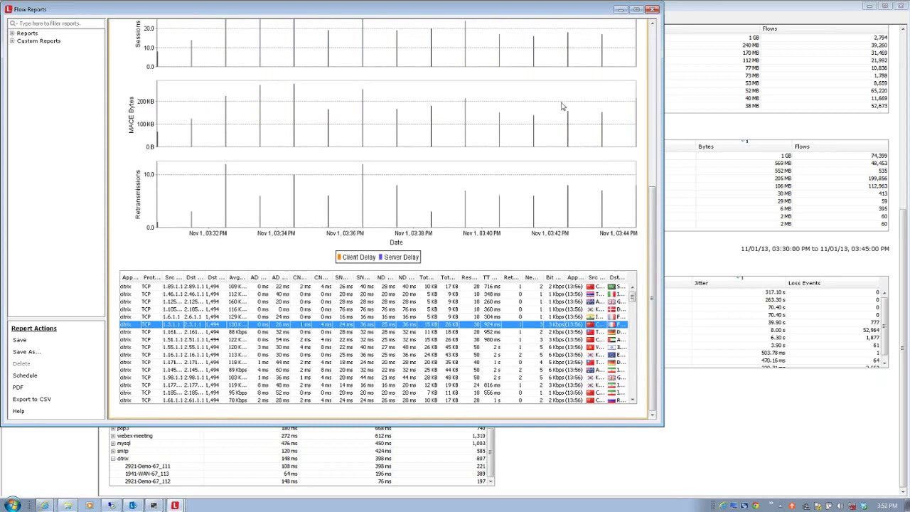
- Return to the dashboard and bring up the other Flow Reports window holding the Application, HTTP Host and Policy Classification reports
left_click(802, 406)
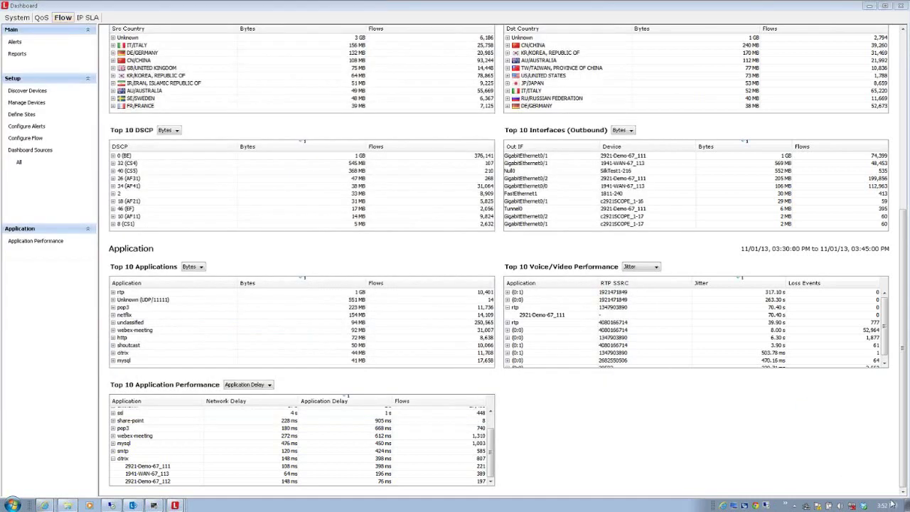
mouse_move(174, 504)
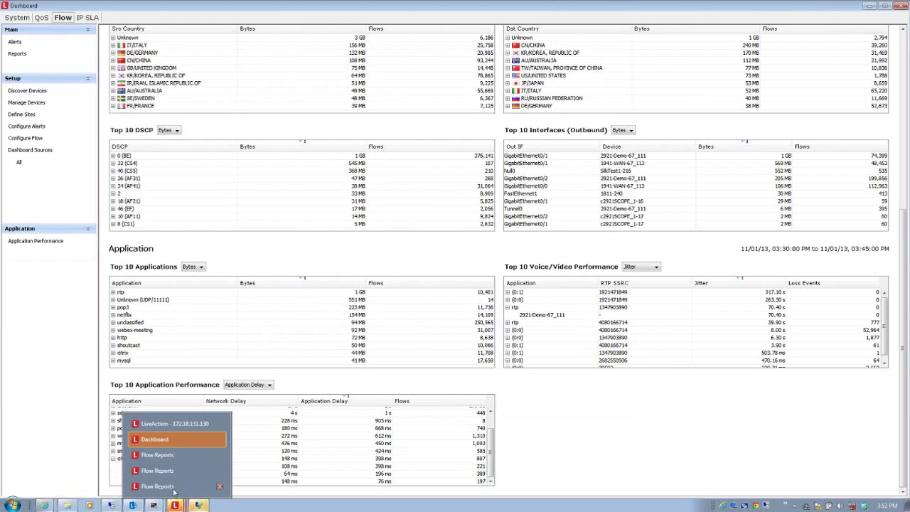
left_click(168, 459)
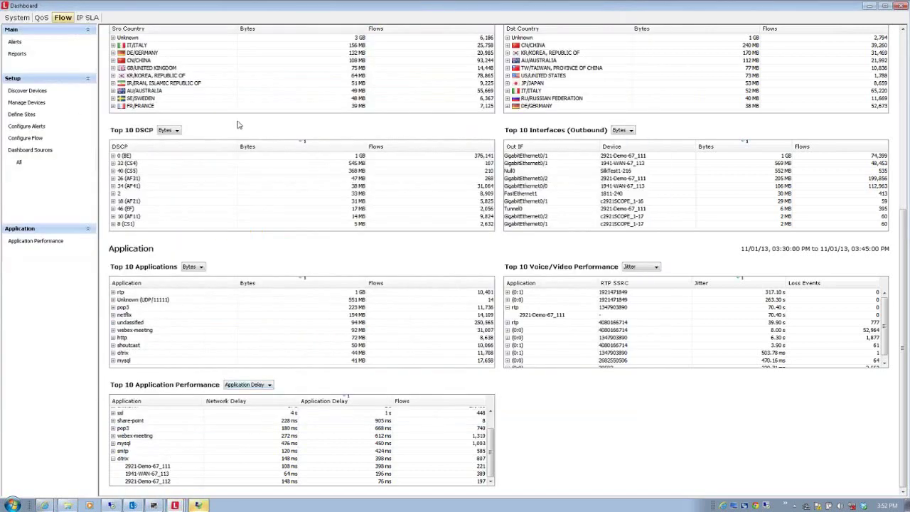
key("alt+Tab")
left_click(456, 259)
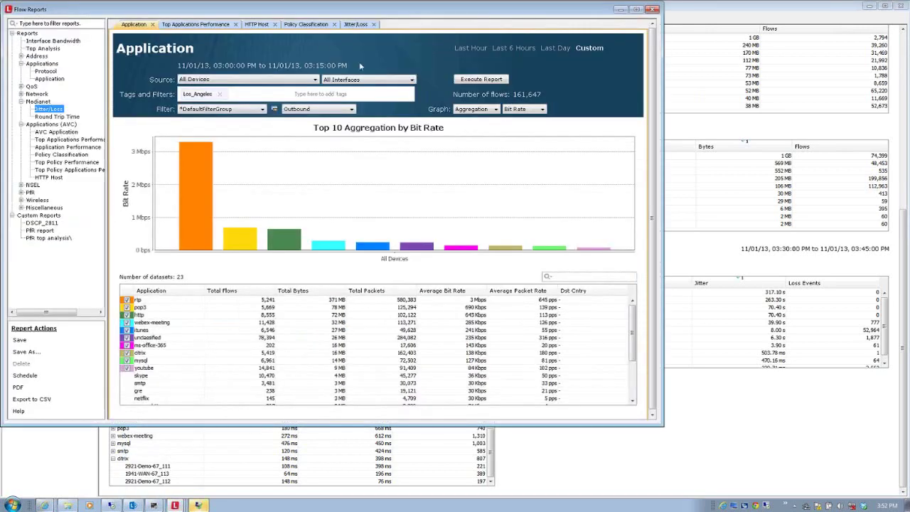
left_click(205, 26)
left_click(257, 25)
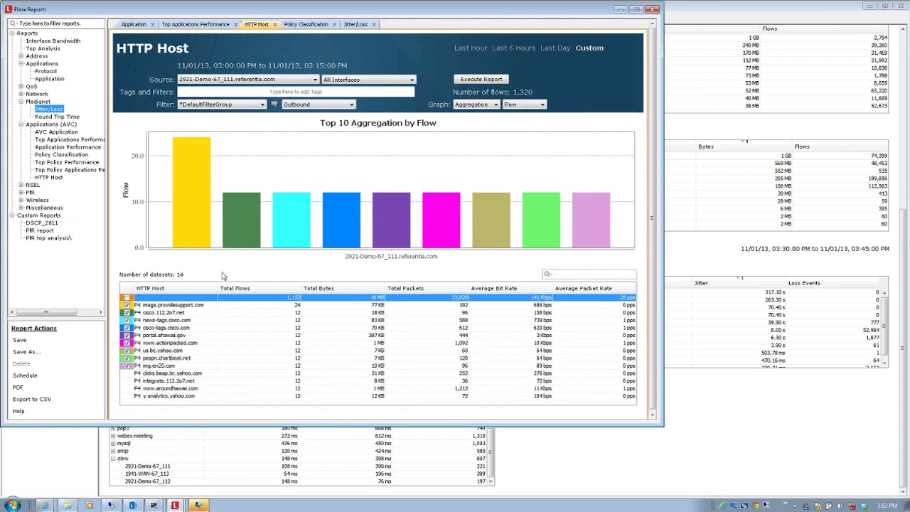
left_click(168, 328)
left_click(174, 343)
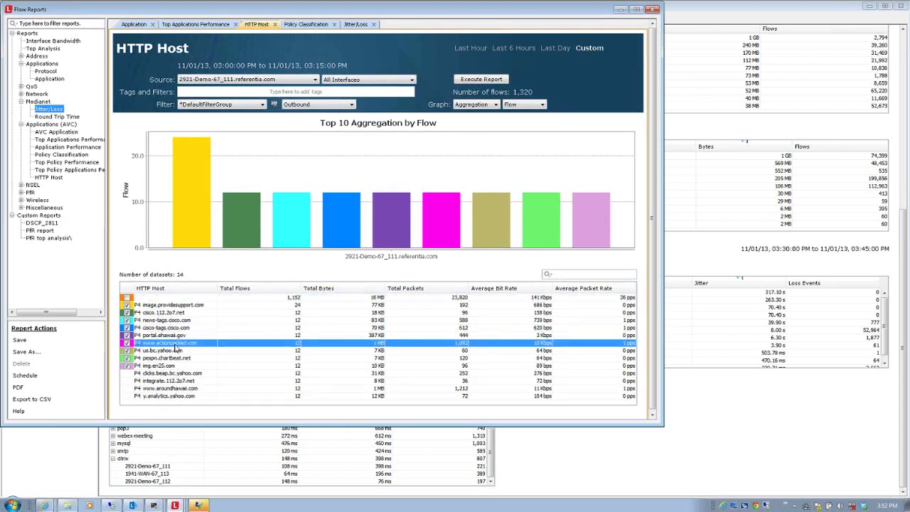
left_click(177, 352)
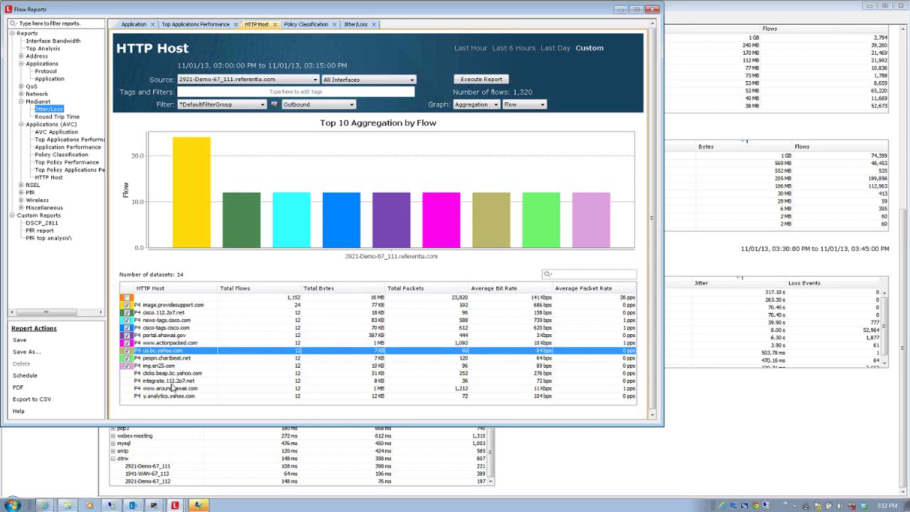
left_click(175, 388)
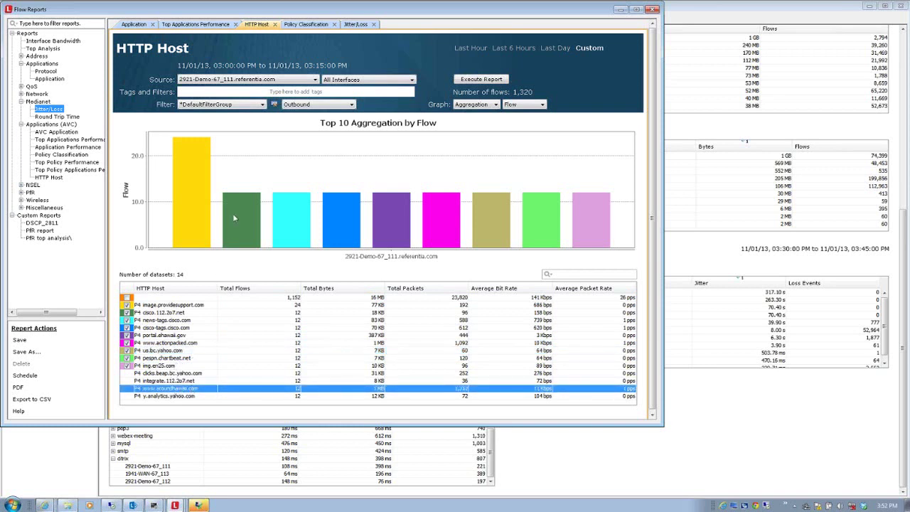
- Examine the Policy Classification report for 2921-Demo-67_112 and highlight its 12C-MN_BULK-DATA class row
mouse_move(240, 216)
left_click(304, 26)
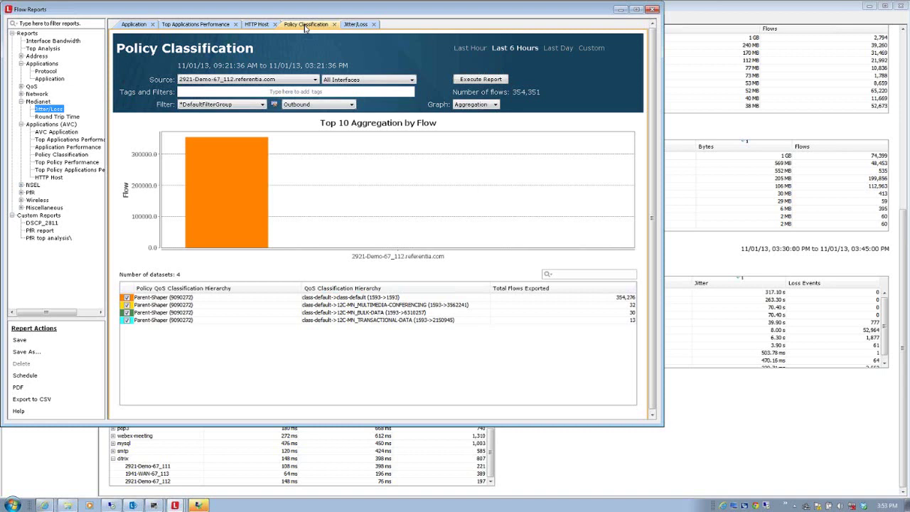
left_click(180, 312)
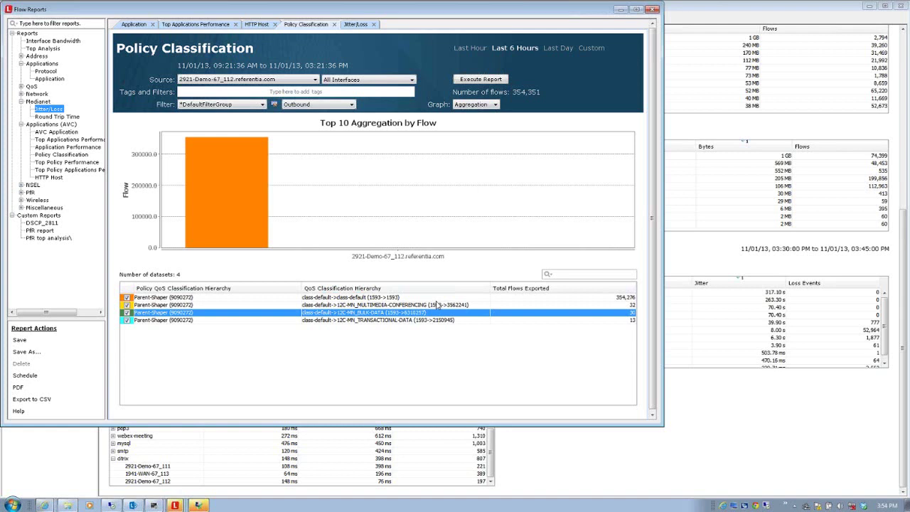
- Minimize the Flow Reports and Dashboard windows and show the Home topology in the Flow view
left_click_drag(226, 16, 270, 48)
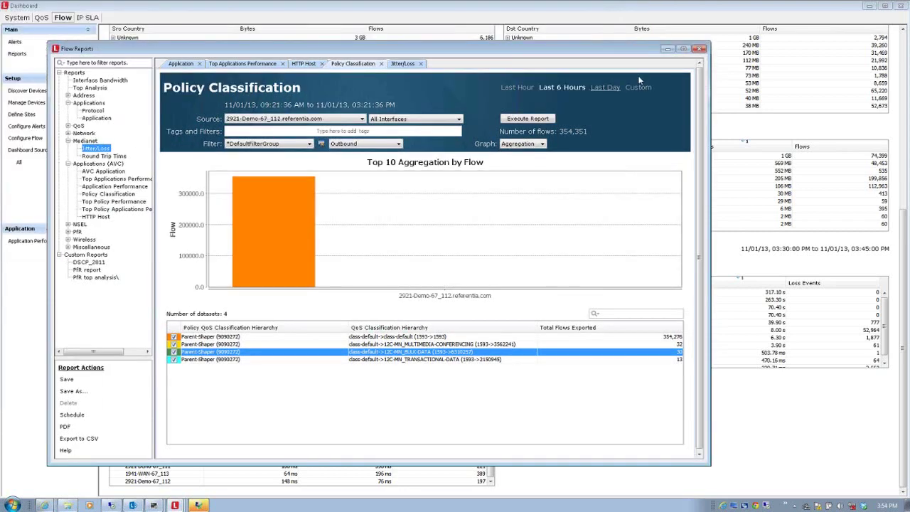
left_click(668, 49)
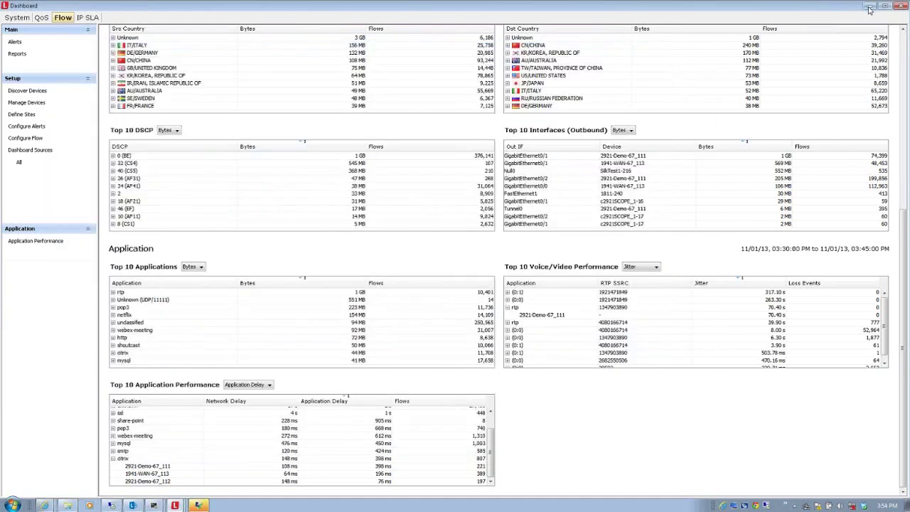
left_click(868, 9)
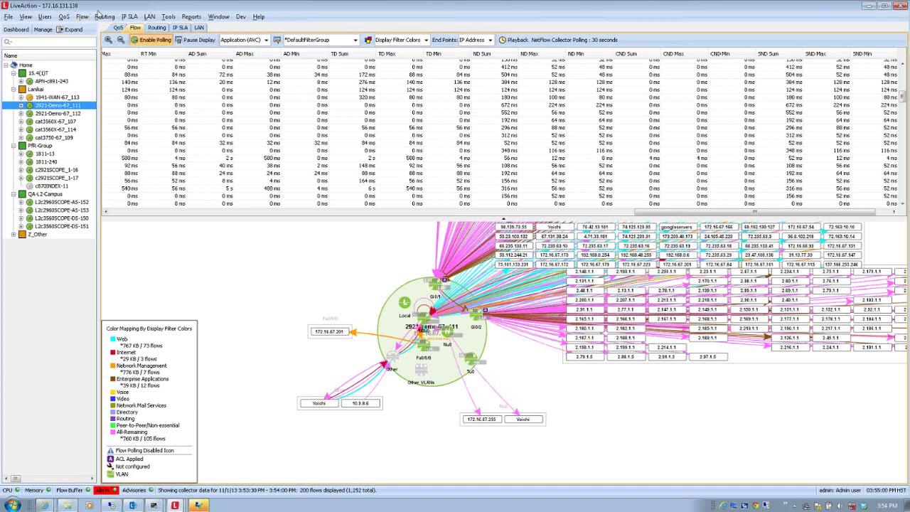
left_click(32, 66)
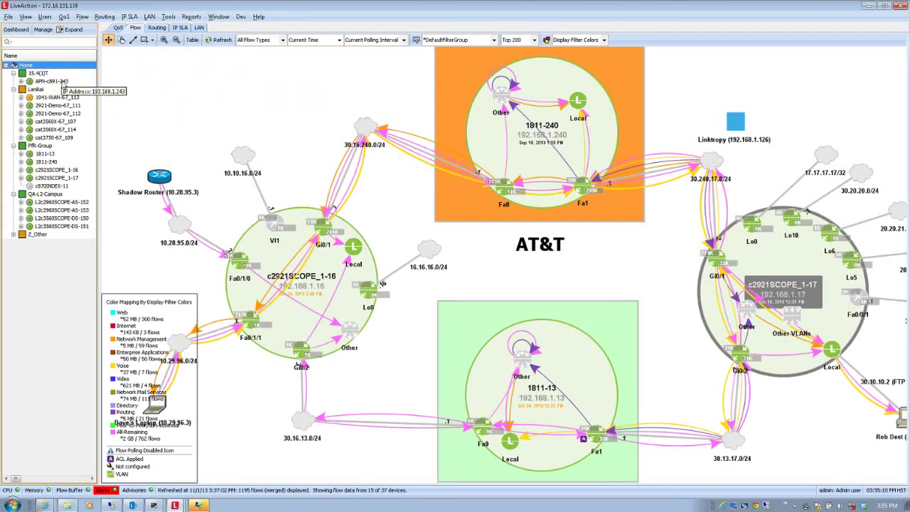
- Show device APN-c891-243 in the Flow view and display All Flow Types for it
left_click(63, 83)
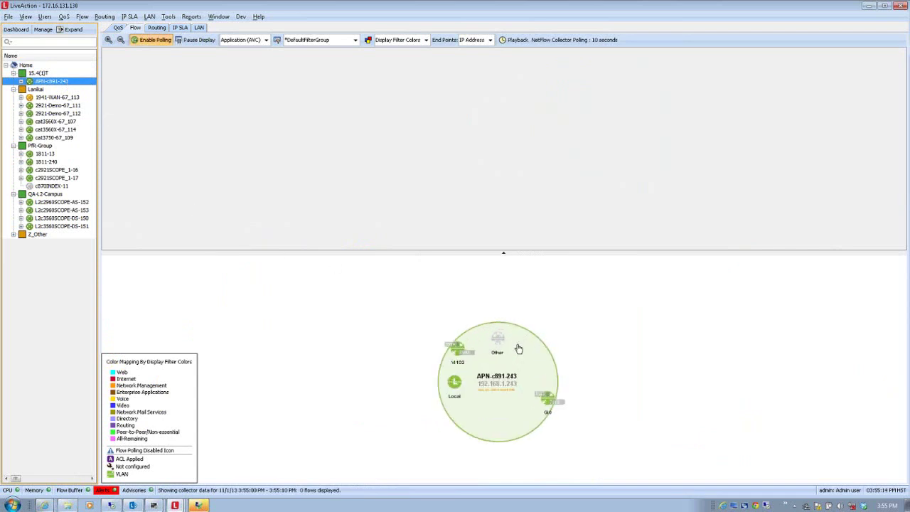
mouse_move(523, 336)
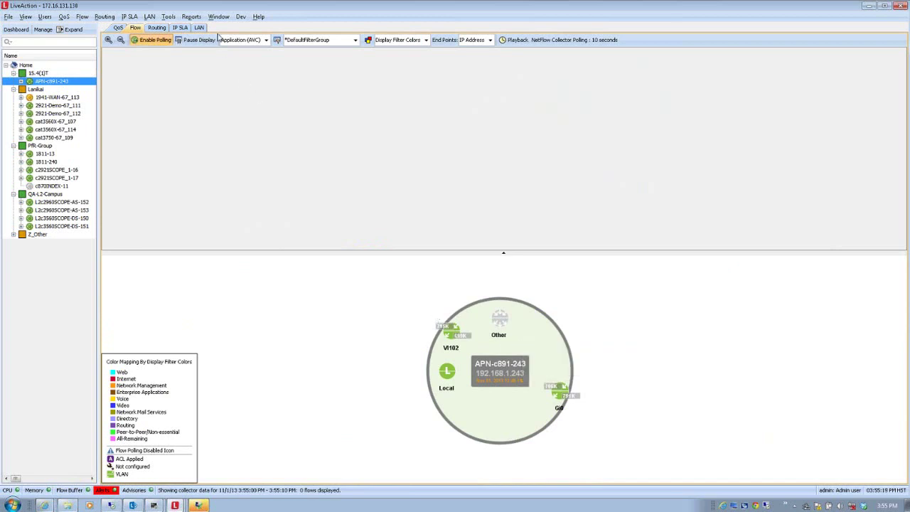
left_click(241, 40)
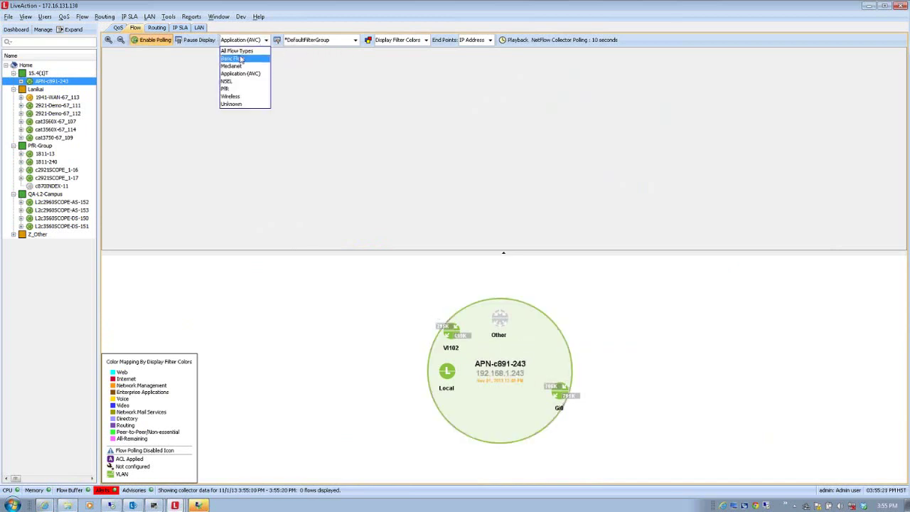
left_click(241, 52)
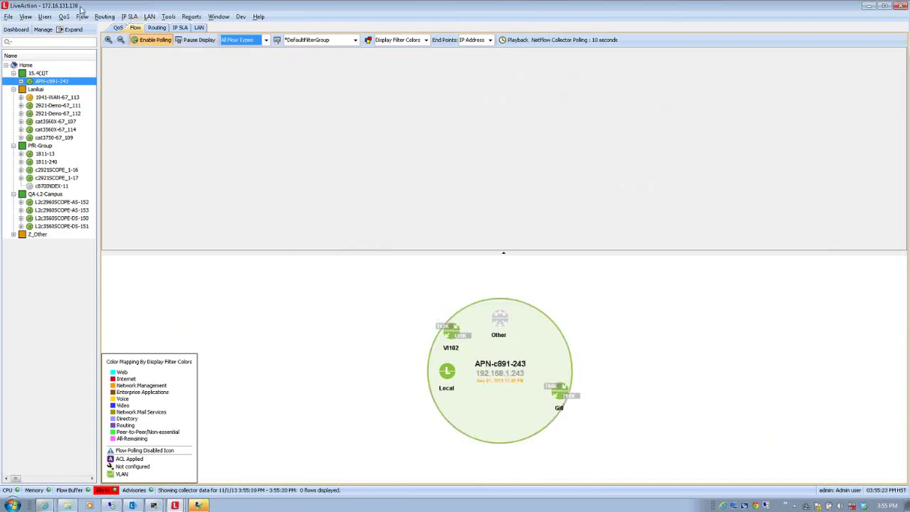
- Open the Flow Configuration window, reposition it and widen it for a better view of the flow type columns
left_click(82, 17)
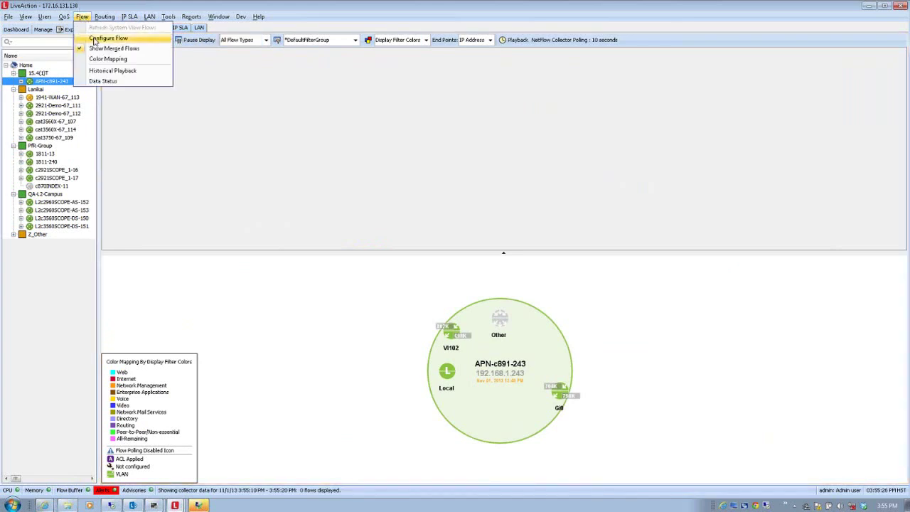
left_click(108, 38)
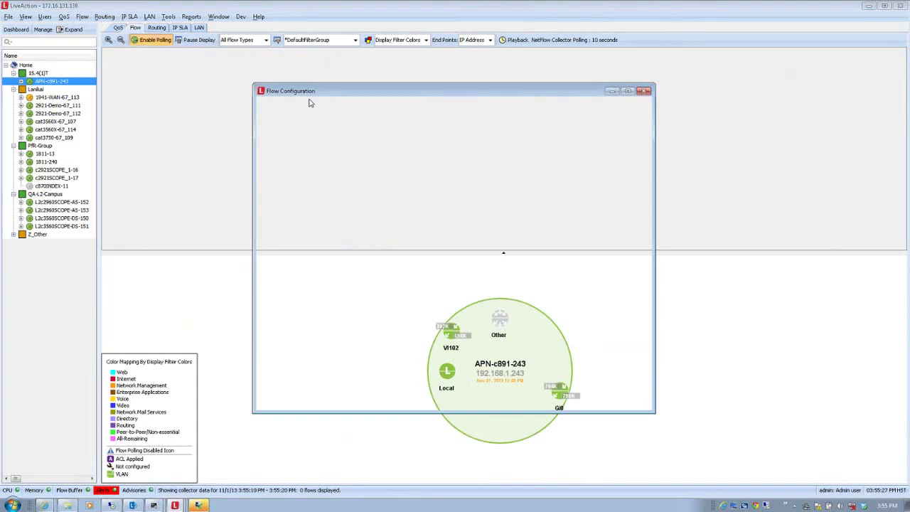
left_click_drag(348, 92, 222, 80)
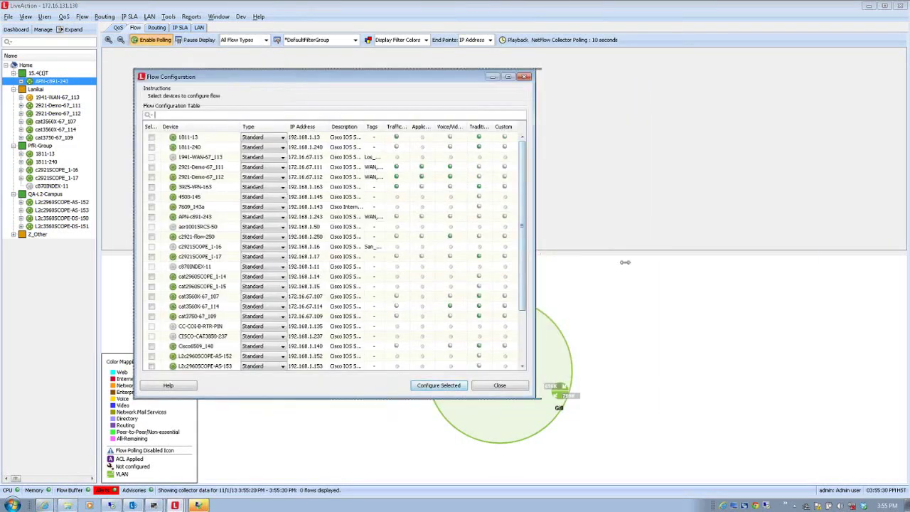
left_click_drag(625, 263, 746, 263)
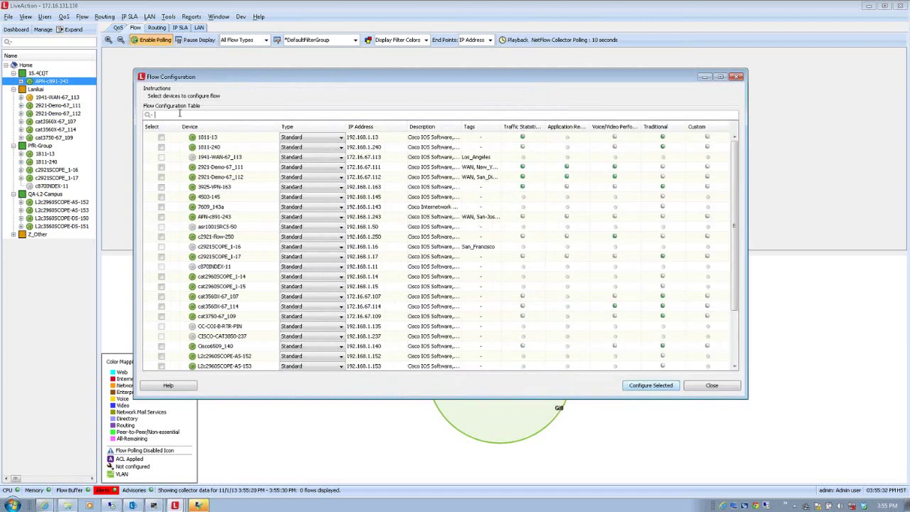
- Filter the flow configuration table by "san-jose", select device APN-c891-243 and open its interface flow configuration
left_click(180, 113)
type("san-jose")
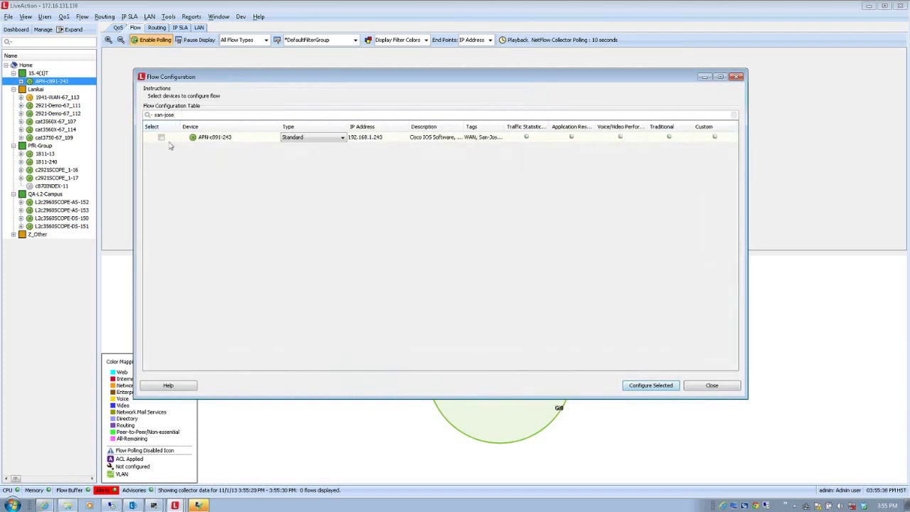
left_click(161, 137)
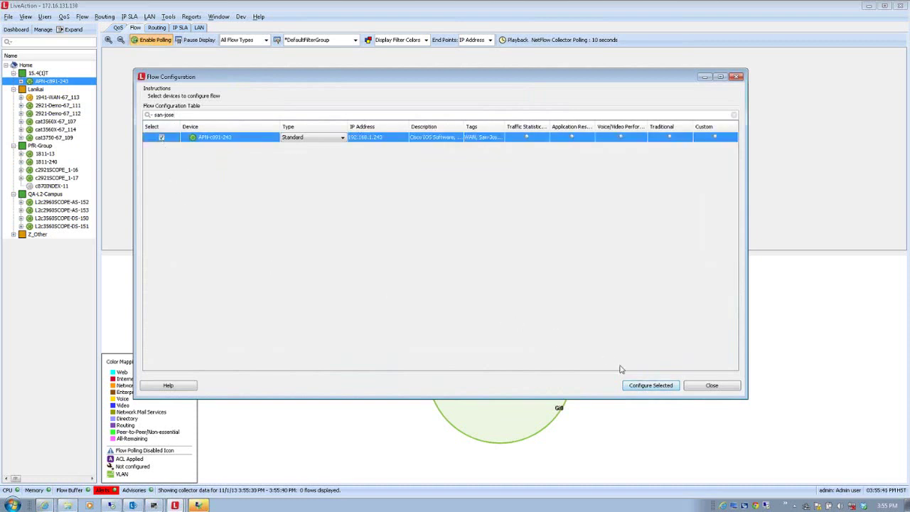
left_click(647, 386)
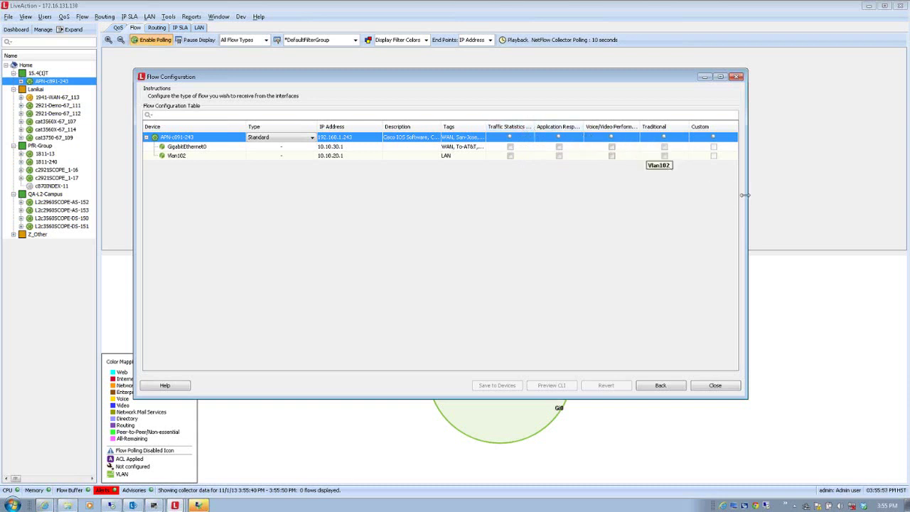
- Widen the window and enable Traffic Statistics (FNF) on GigabitEthernet0 and Vlan102 of APN-c891-243
left_click_drag(744, 194, 808, 195)
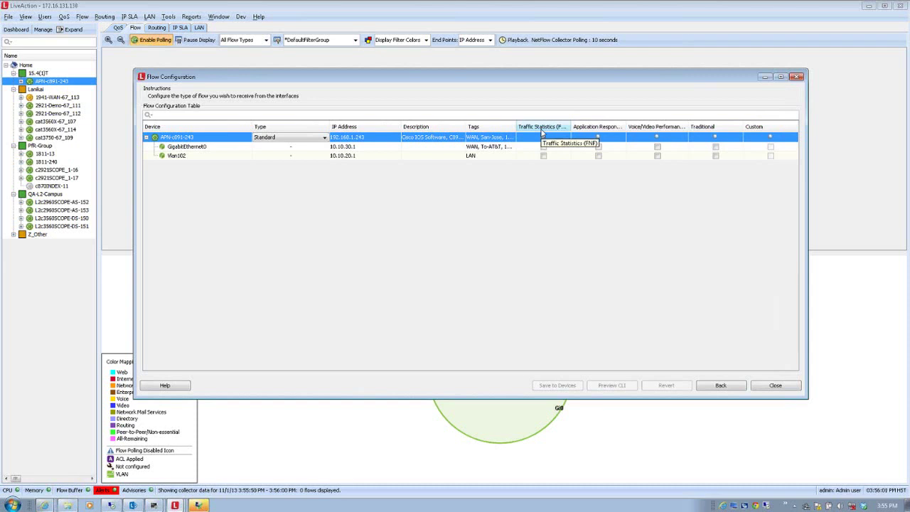
left_click(543, 137)
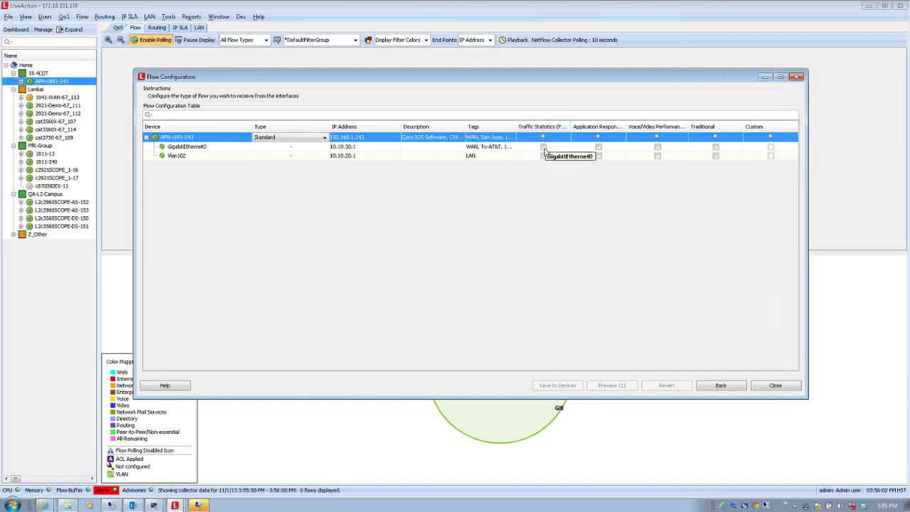
left_click(542, 146)
left_click(543, 156)
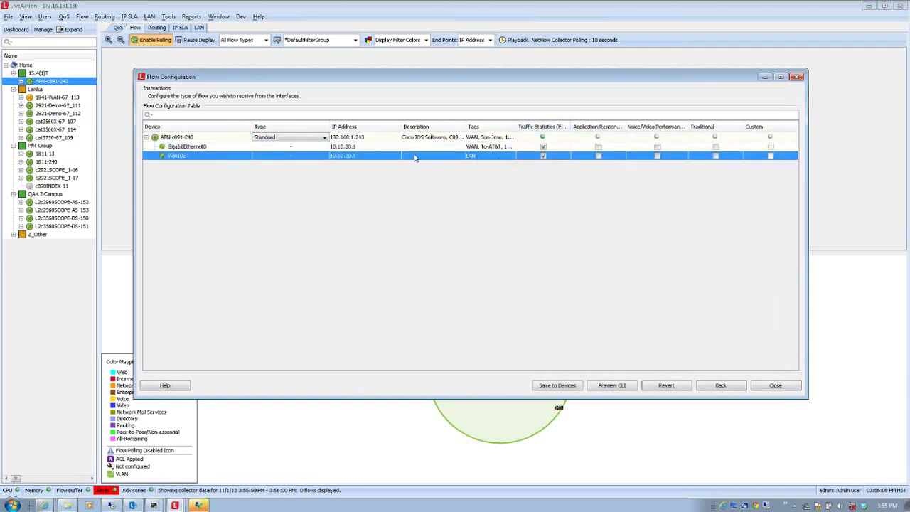
- Enable Application Response Time (AVC) on GigabitEthernet0 and Voice/Video Performance on both GigabitEthernet0 and Vlan102
left_click(481, 147)
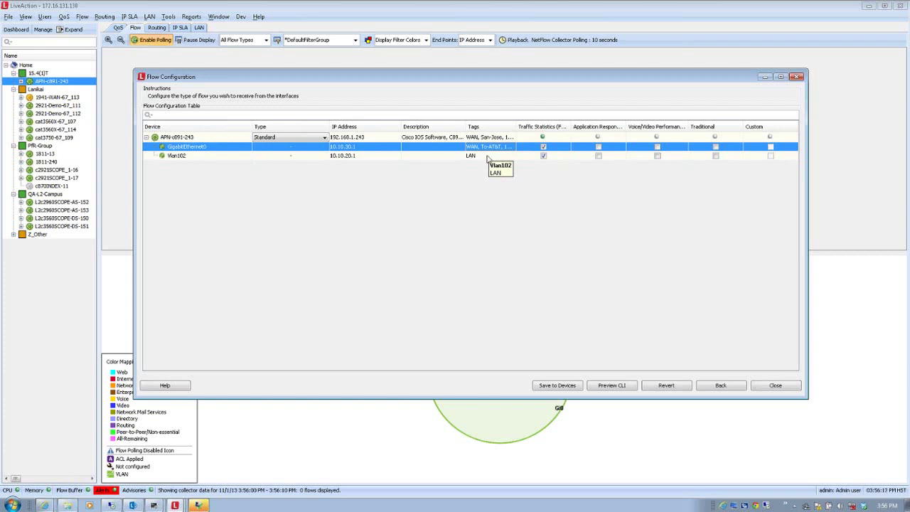
left_click(597, 147)
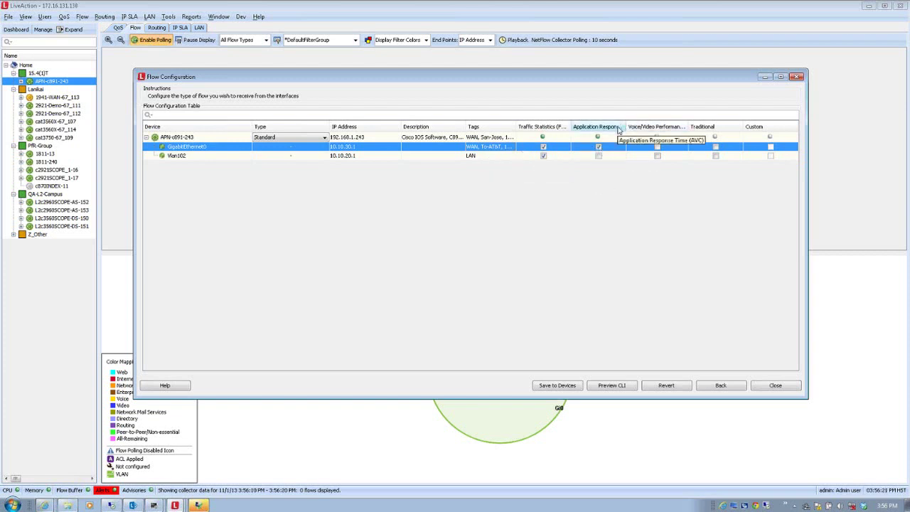
left_click(657, 147)
left_click(656, 155)
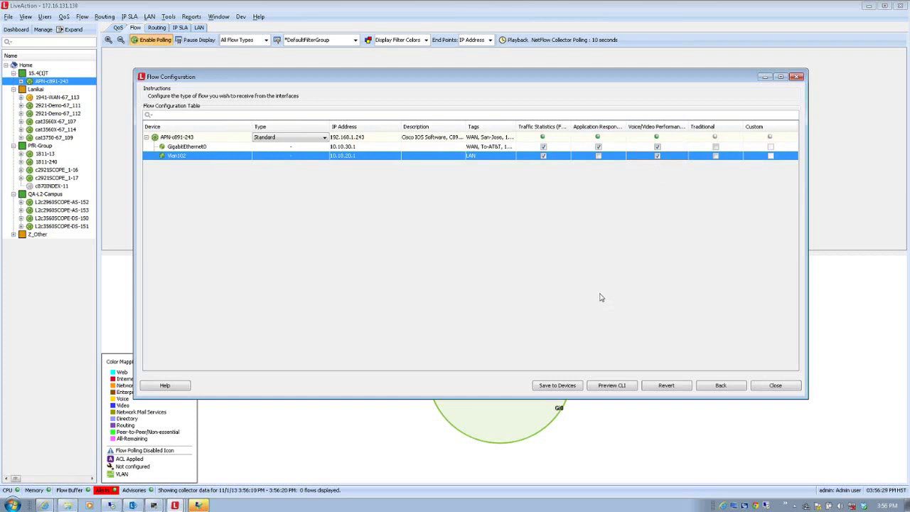
- Preview the CLI commands generated for APN-c891-243, review them through to the end and close the preview
left_click(613, 388)
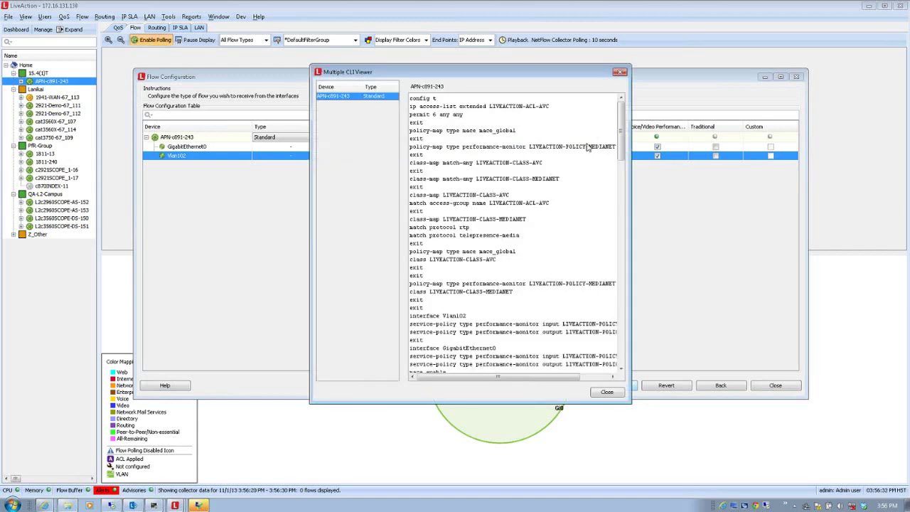
left_click_drag(622, 127, 587, 340)
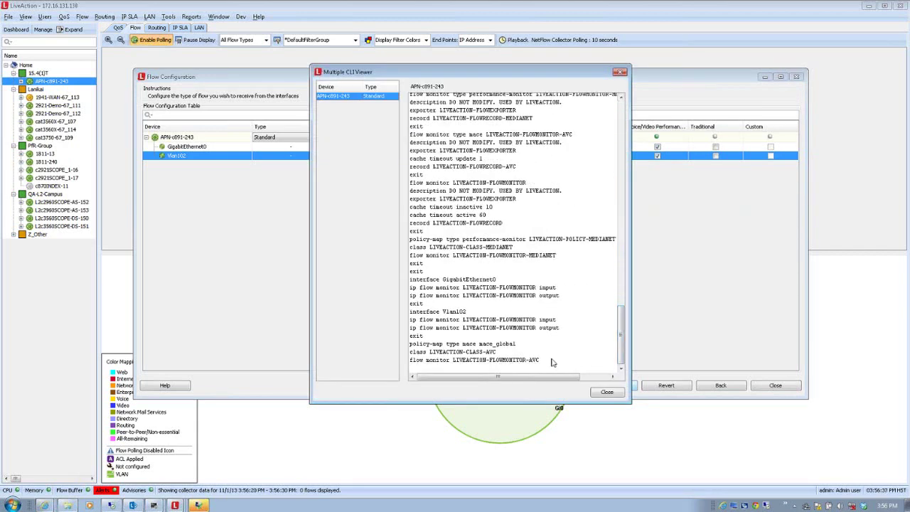
left_click(599, 395)
- Save the flow configuration to the device, confirm sending it and close the Flow Configuration window
left_click(557, 385)
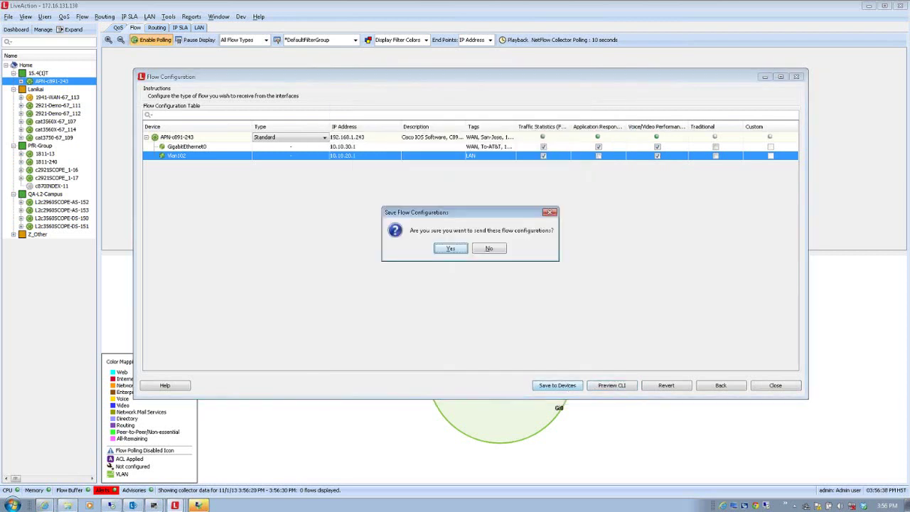
left_click(458, 249)
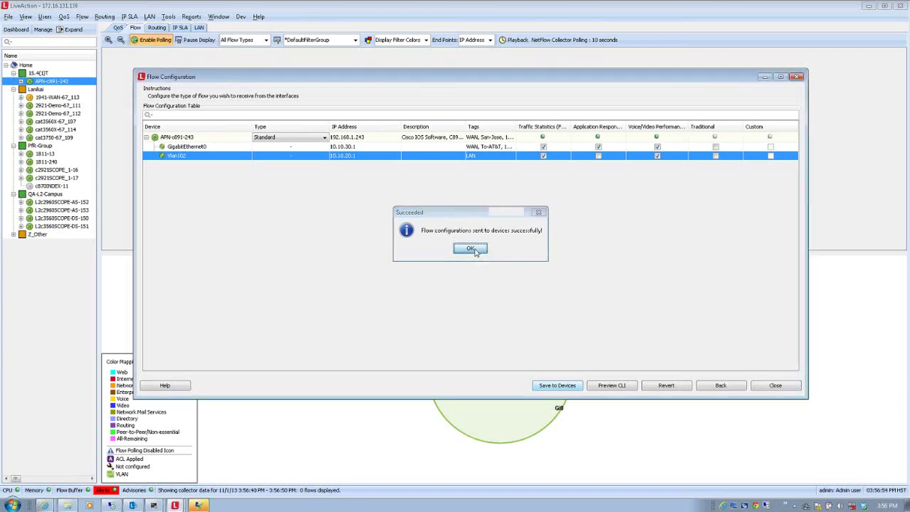
left_click(470, 248)
left_click(488, 285)
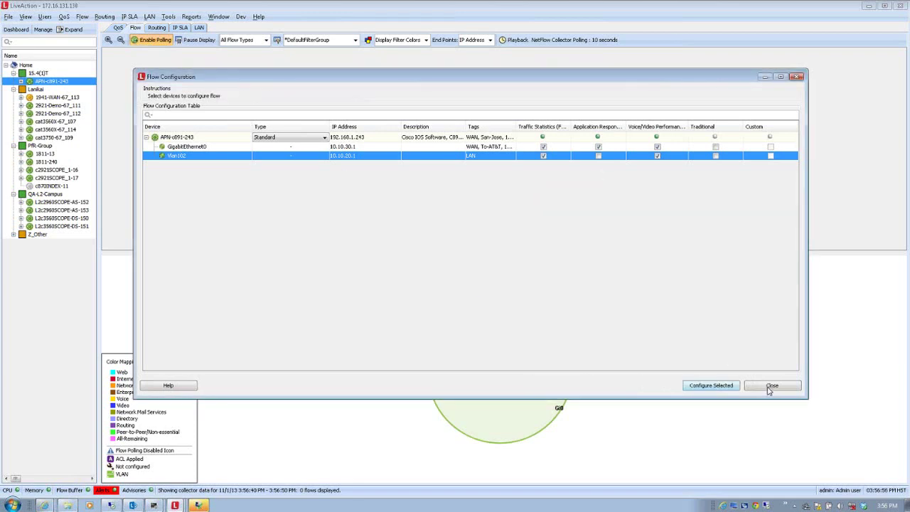
left_click(771, 386)
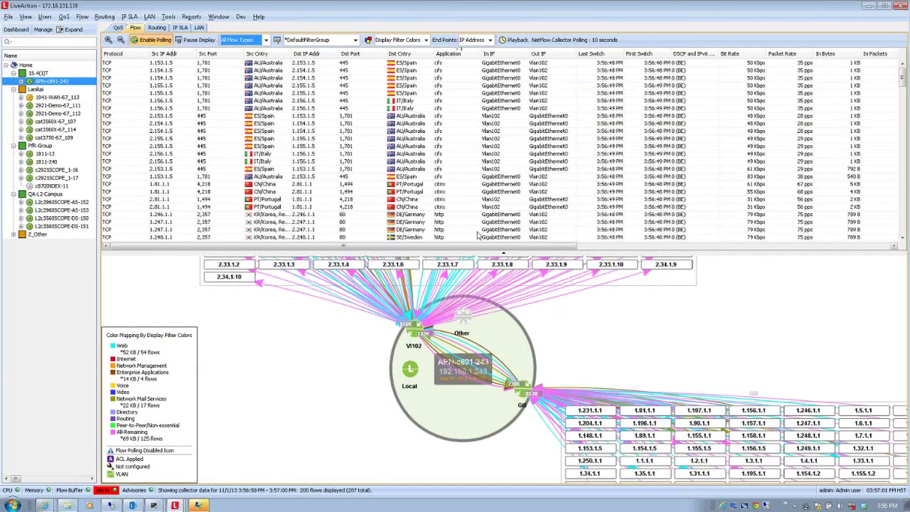
- Browse the flow table of APN-c891-243 for all flow types, and limit it to Basic Flow
left_click(453, 154)
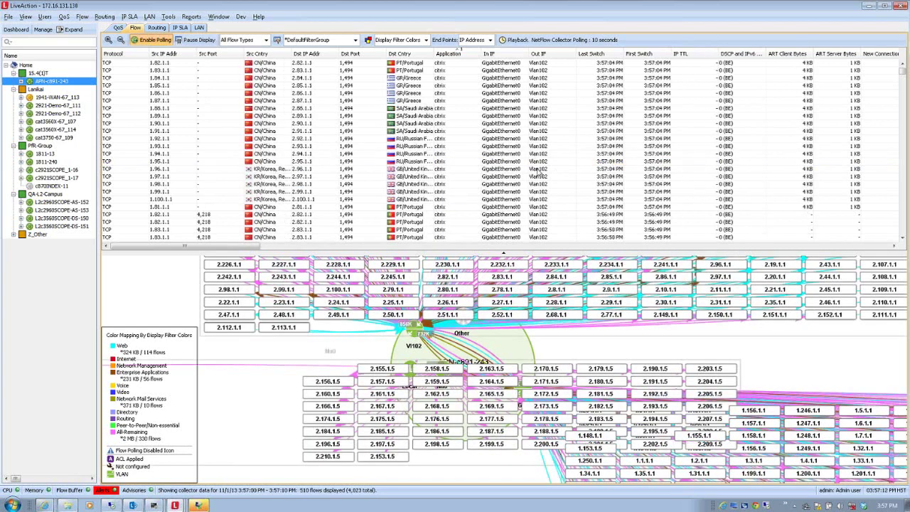
left_click(901, 144)
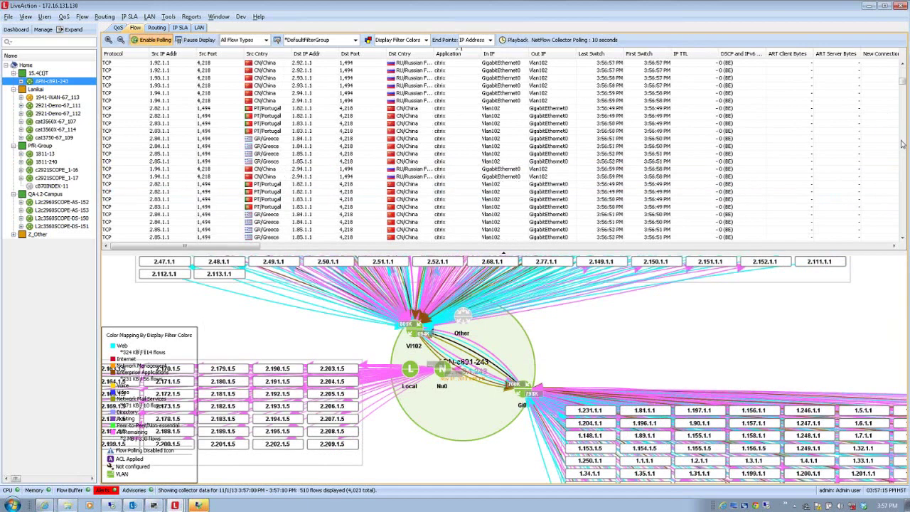
left_click(901, 144)
left_click(901, 145)
left_click(901, 144)
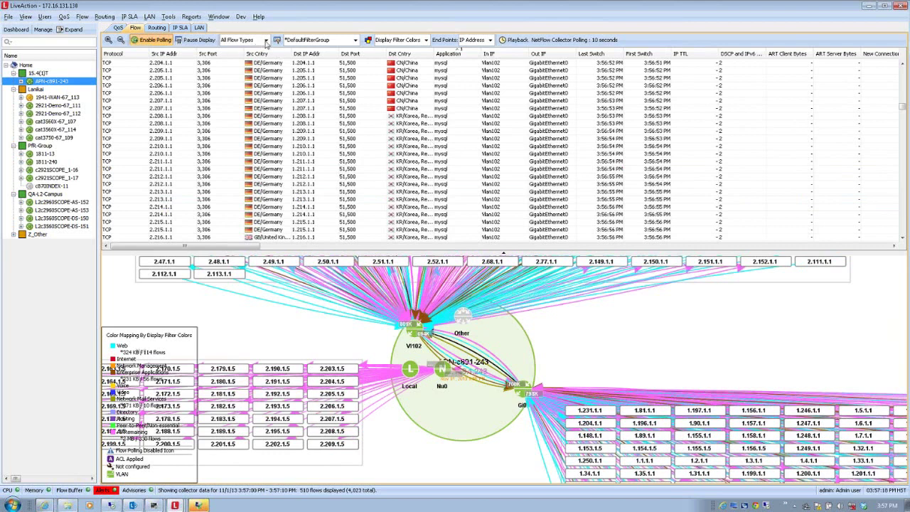
left_click(265, 41)
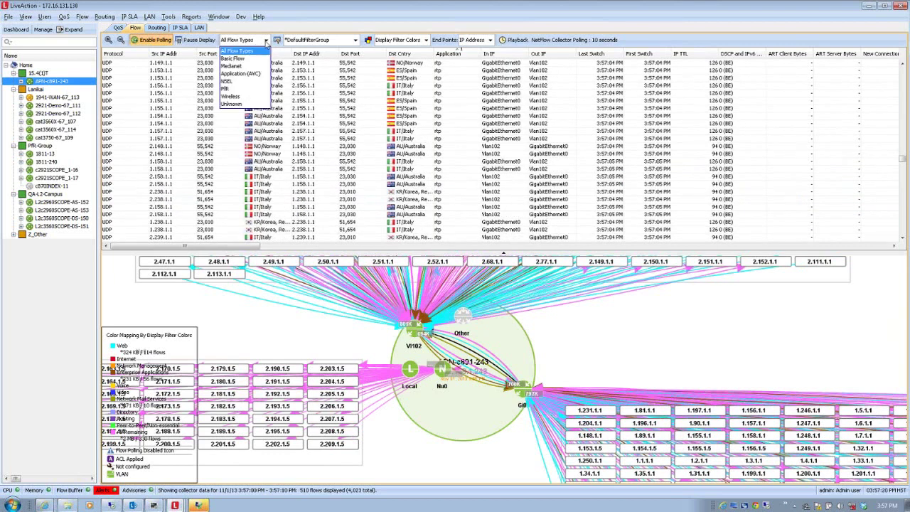
left_click(242, 63)
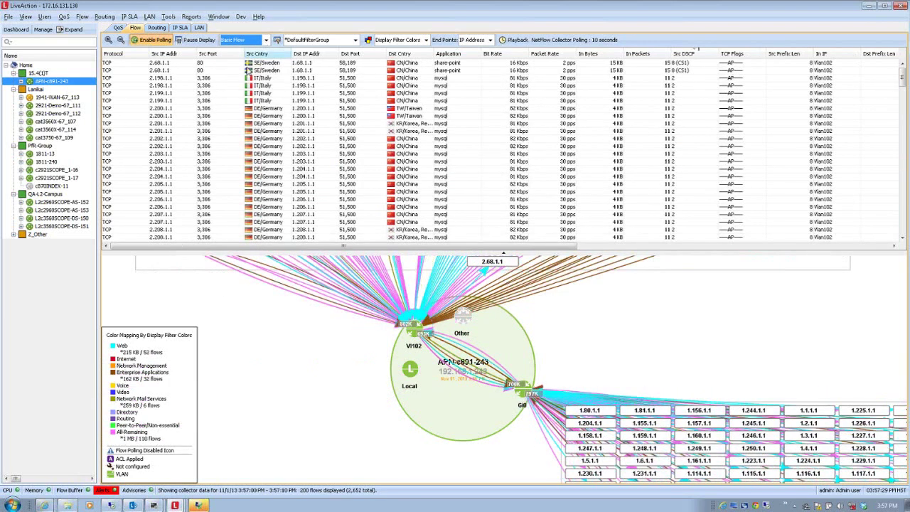
- Show only the Medianet flows of APN-c891-243 and examine their packet loss and jitter columns
left_click(242, 40)
left_click(247, 70)
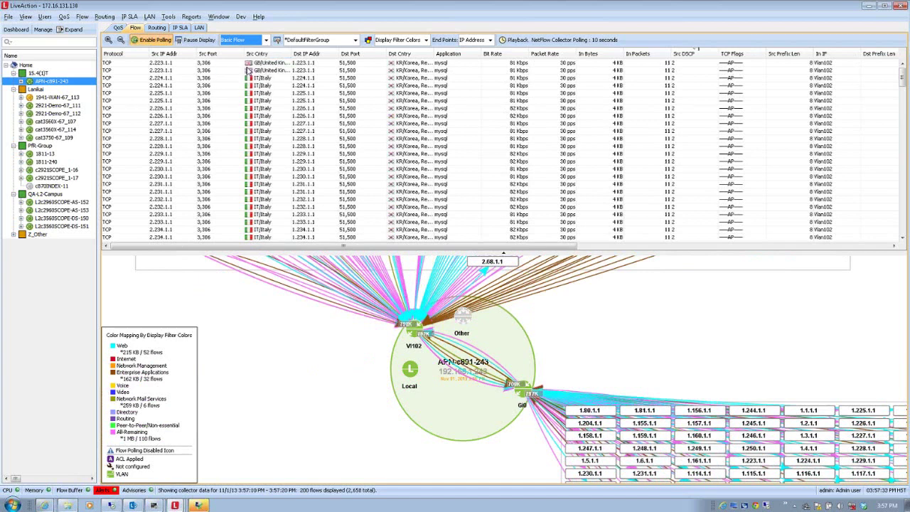
left_click(247, 70)
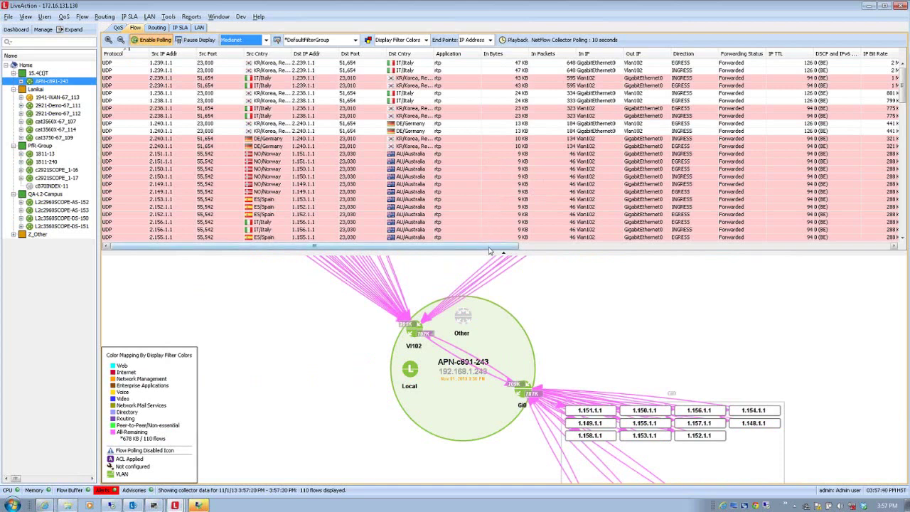
left_click_drag(488, 246, 603, 247)
scroll(650, 252, "right", 10)
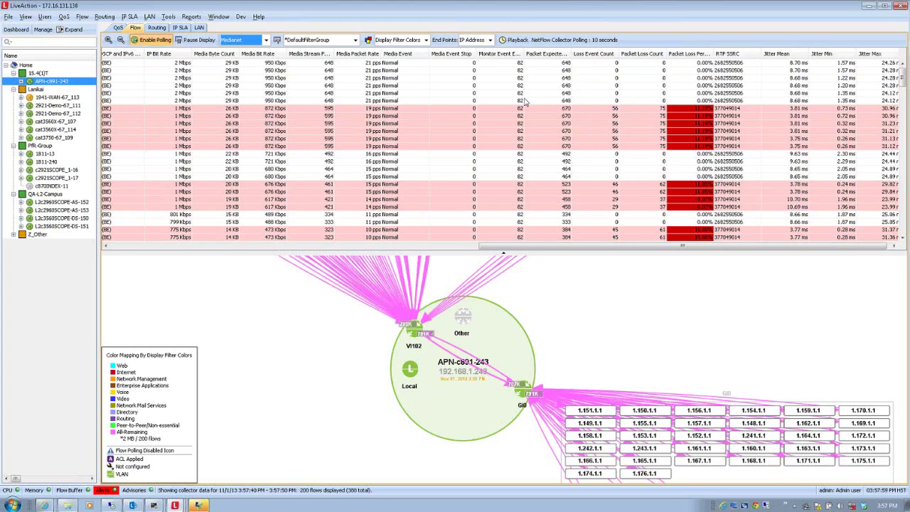
- Show only the Application (AVC) flows of APN-c891-243 and examine their response time and delay columns
left_click(266, 41)
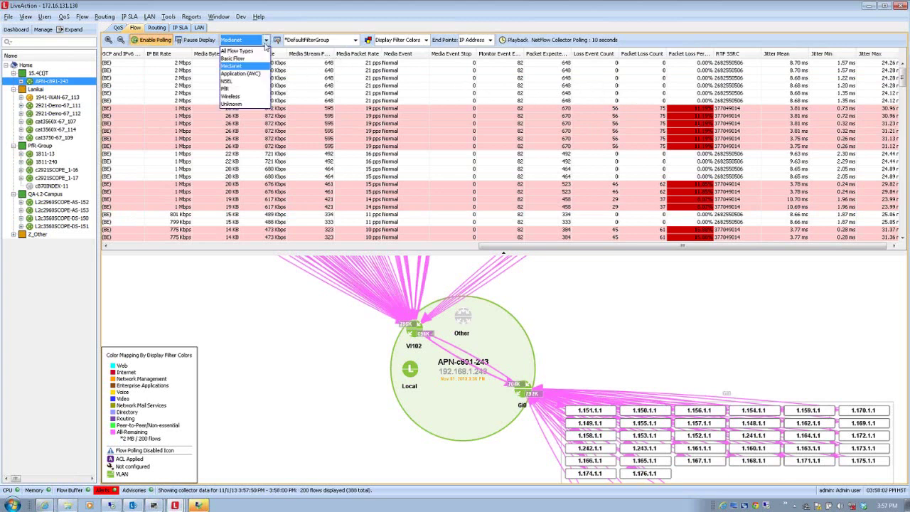
left_click(250, 79)
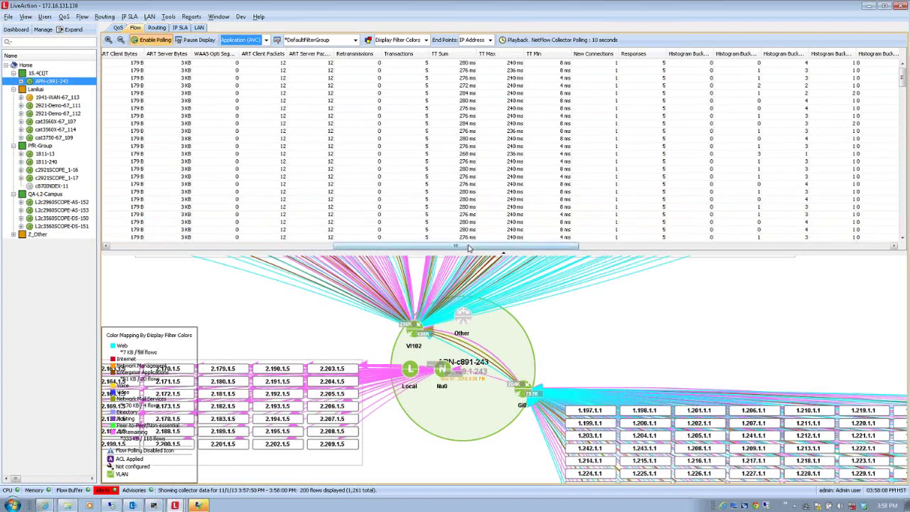
left_click_drag(467, 247, 606, 250)
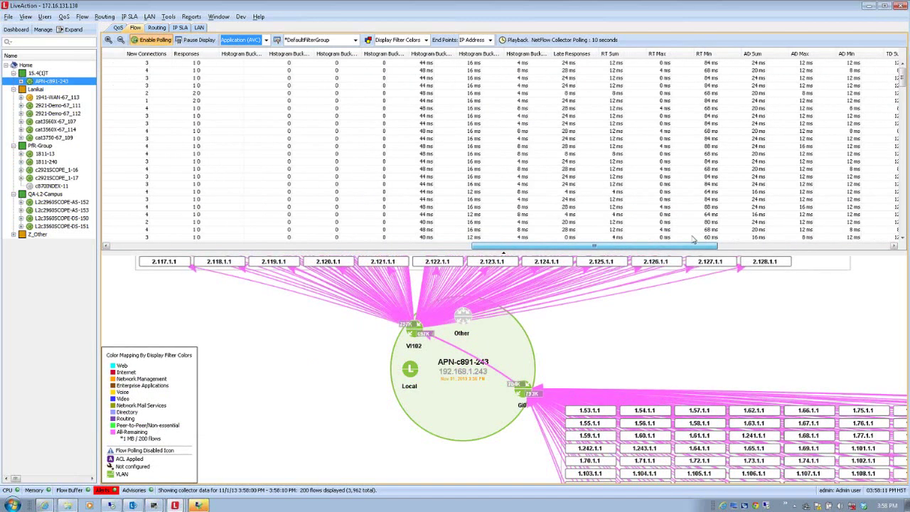
left_click_drag(673, 246, 809, 246)
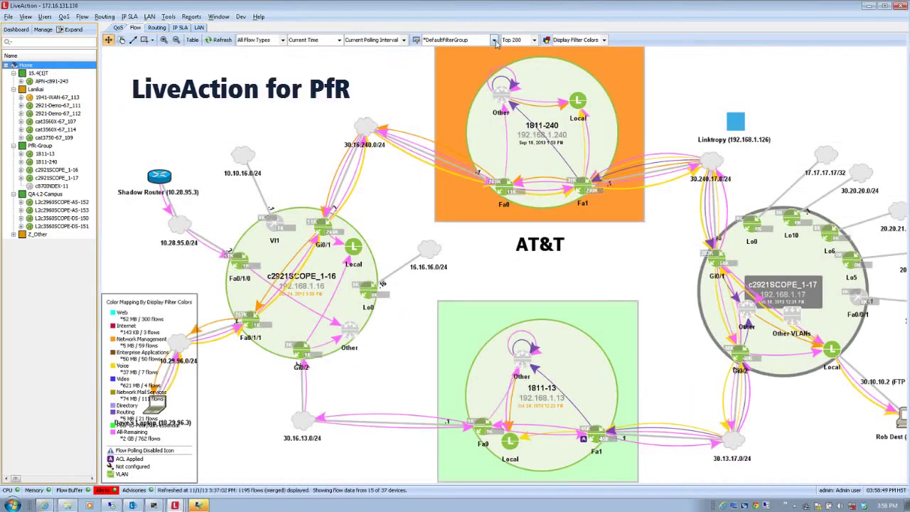
- Apply the _PfR-Video-Traffic display filter to the flows in the Home topology
left_click(493, 40)
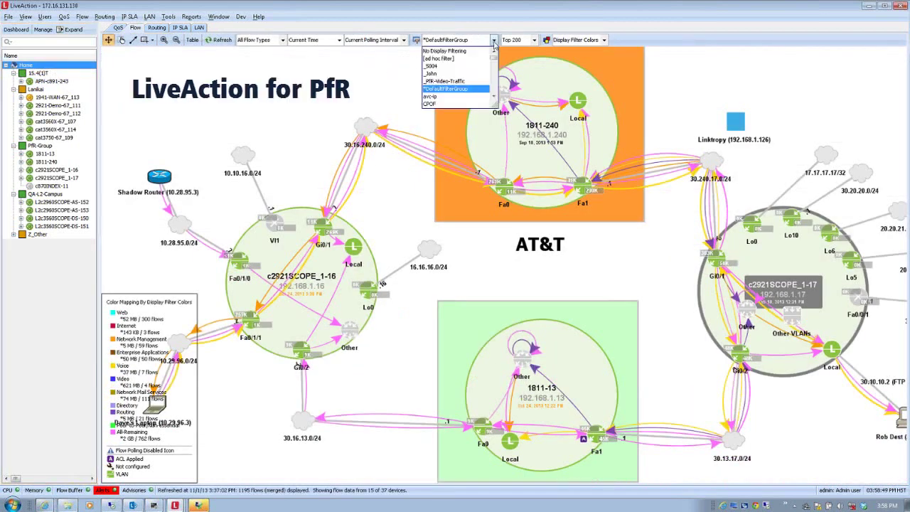
left_click(444, 81)
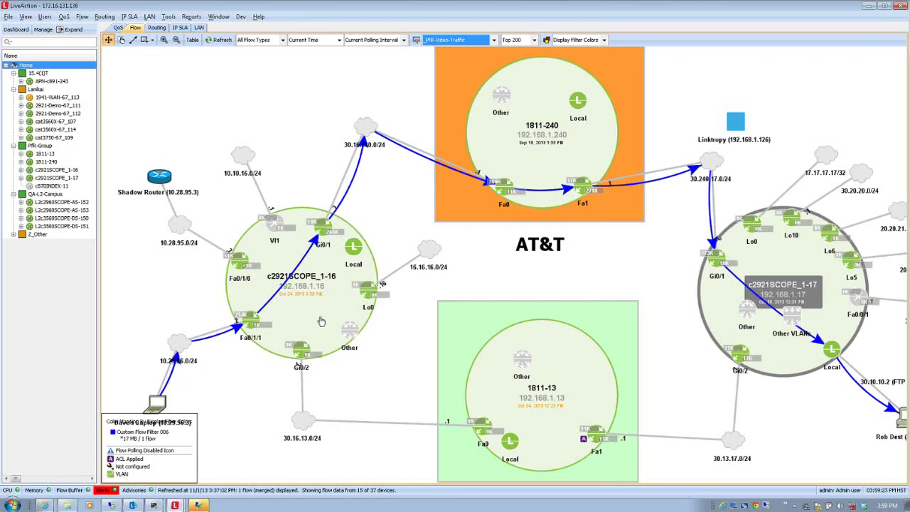
- Reposition routers c2921SCOPE_1-16, 1811-240 and 1811-13 slightly in the PfR topology
left_click_drag(321, 320, 342, 294)
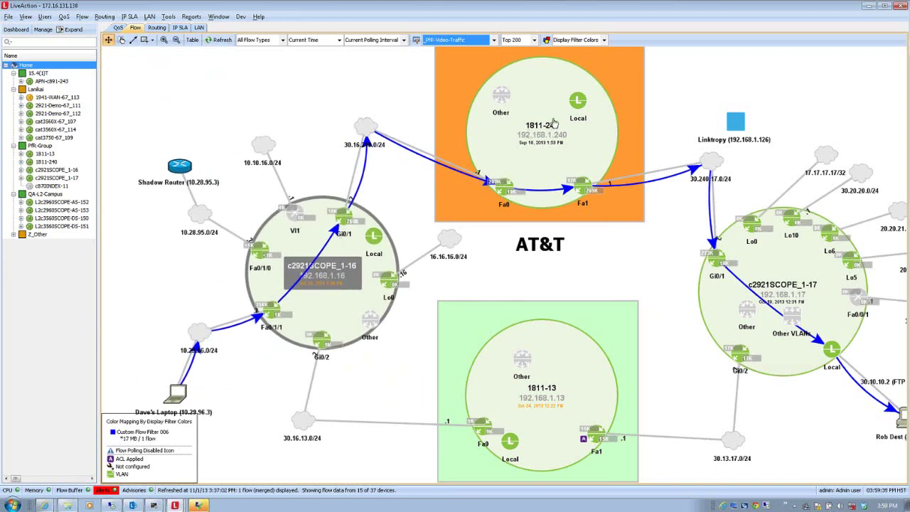
left_click(531, 162)
left_click_drag(531, 162, 434, 186)
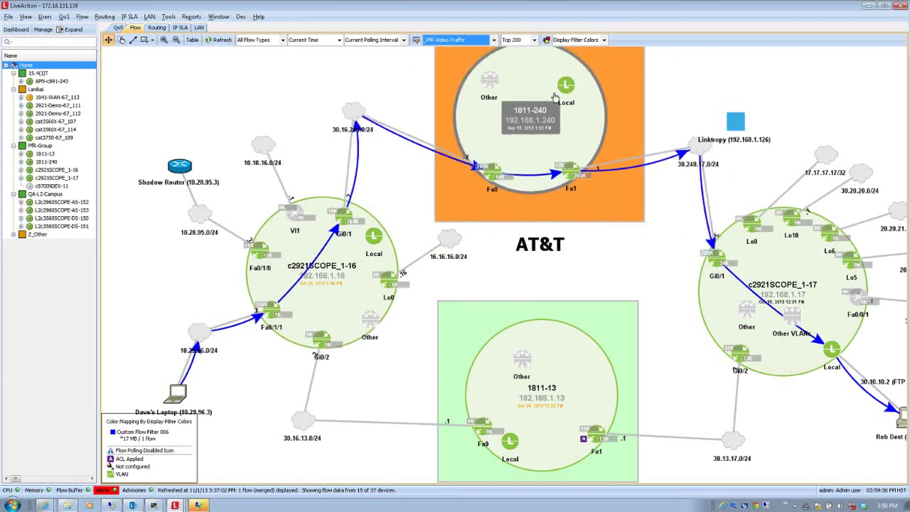
mouse_move(549, 348)
left_mouse_down()
mouse_move(498, 339)
mouse_move(545, 348)
mouse_move(542, 340)
left_mouse_up()
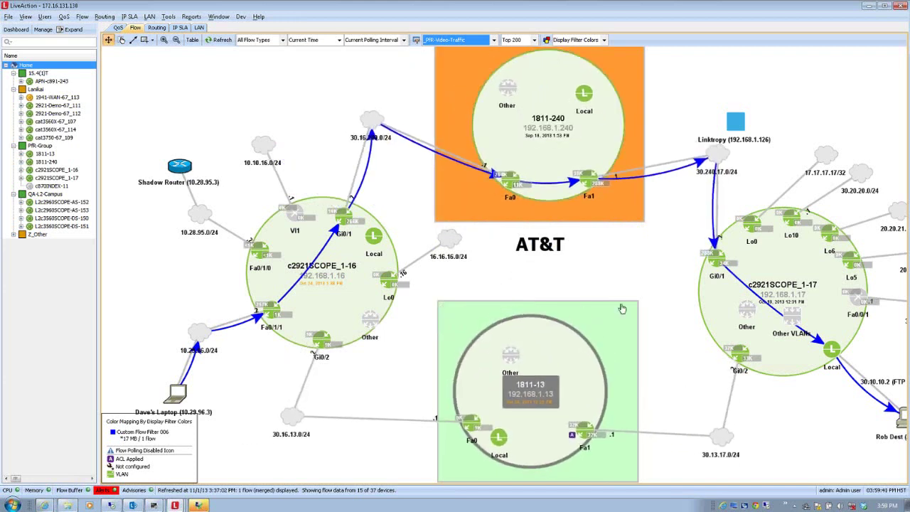
- Reposition router c2921SCOPE_1-17 and the Linktropy icon above the AT&T path in the topology
scroll(625, 305, "down", 1)
scroll(630, 297, "down", 2)
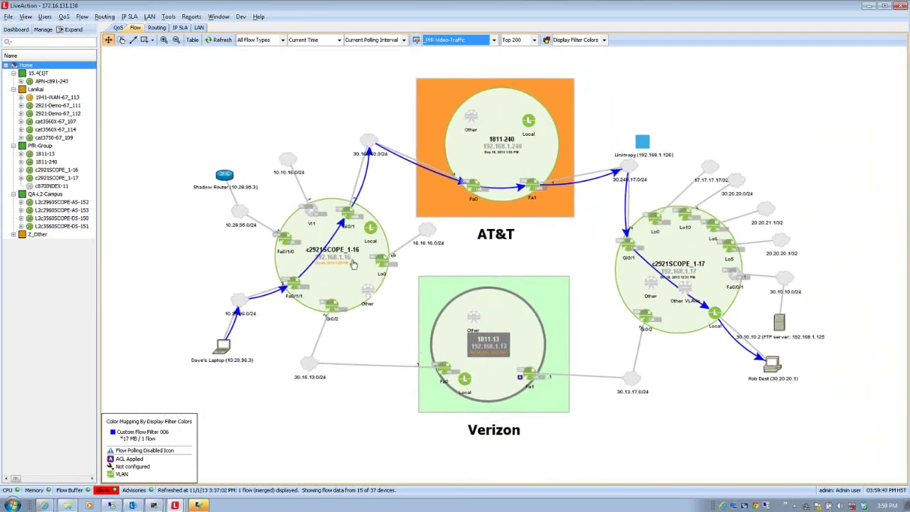
left_click_drag(686, 247, 787, 282)
left_click_drag(666, 295, 689, 245)
scroll(489, 255, "up", 2)
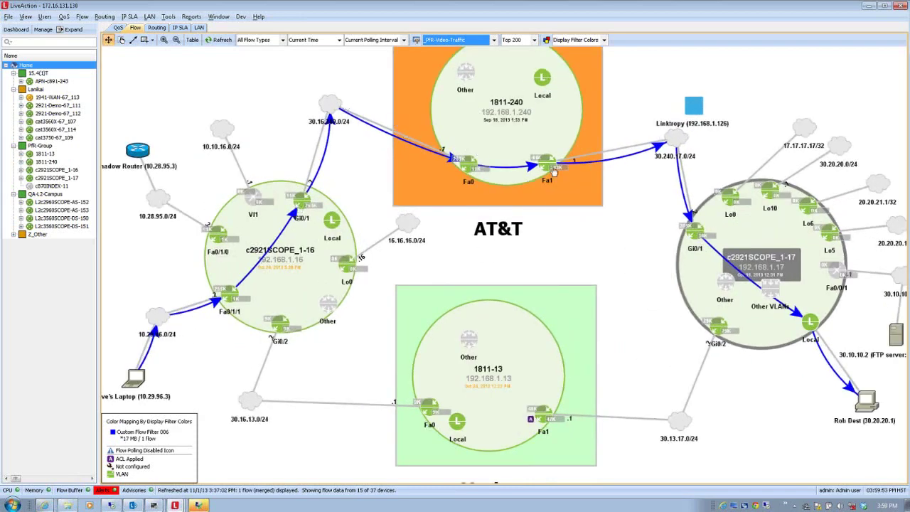
left_click_drag(692, 113, 689, 91)
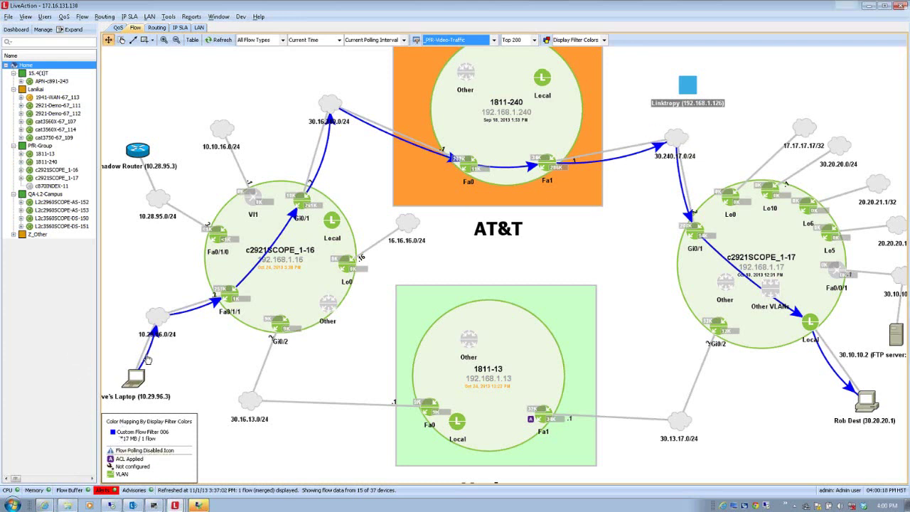
- Switch to the Linktropy Configuration page in Internet Explorer and turn link emulation on
middle_click(458, 255)
key("Right")
key("Right")
key("Right")
key("Right")
key("Right")
key("Right")
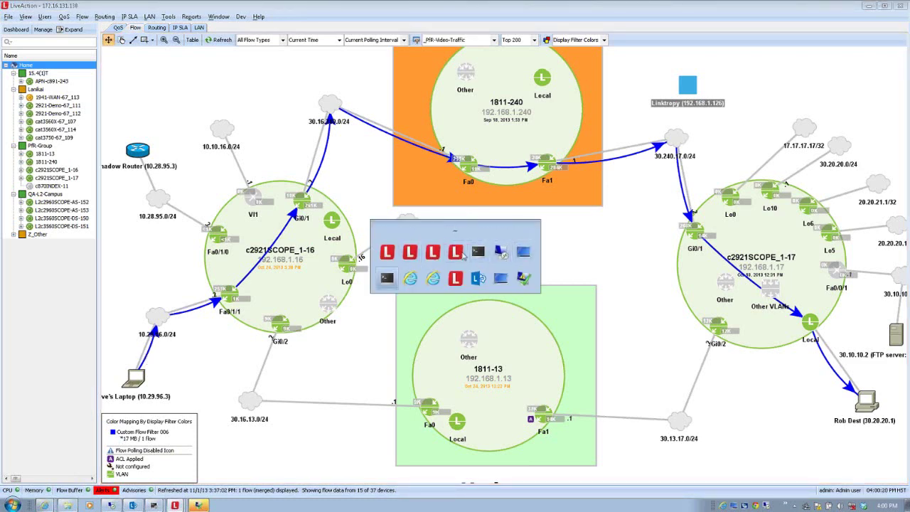
key("Return")
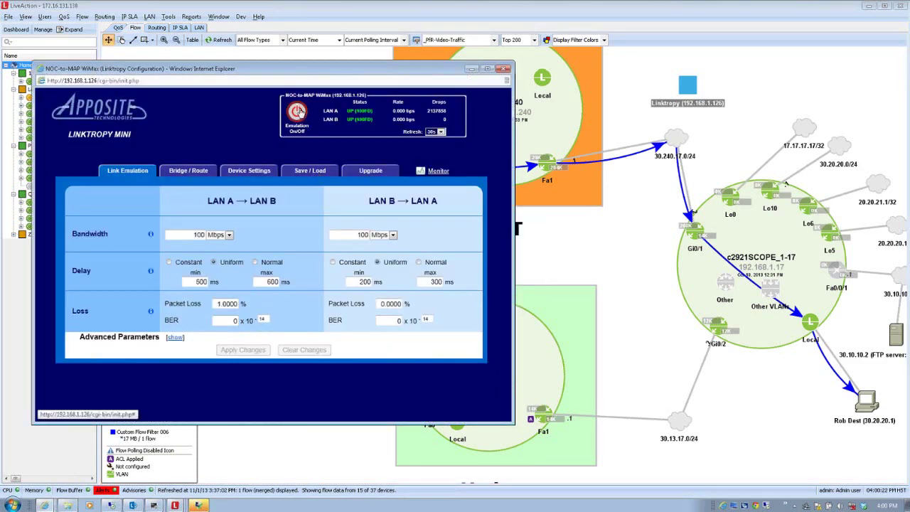
left_click(296, 112)
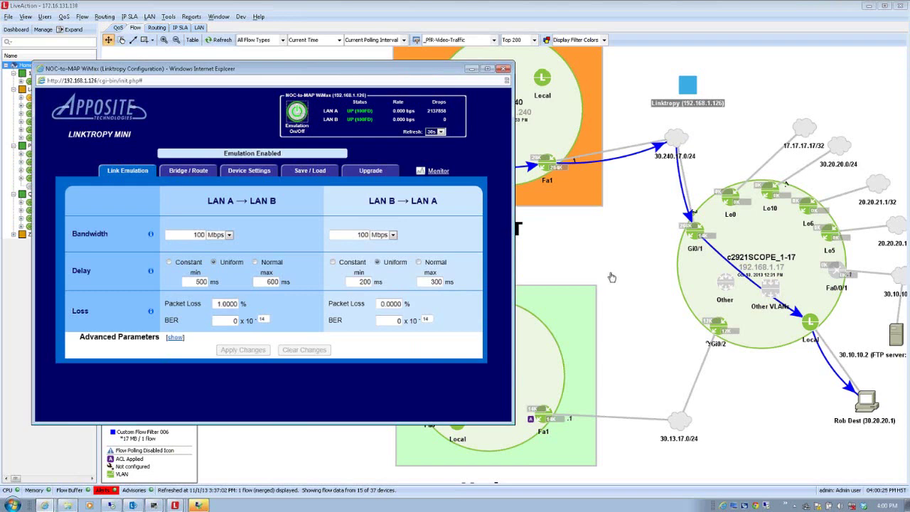
- Return to LiveAction, open the flow view of c2921SCOPE_1-16 and set its flow type to PfR
key("alt+Tab")
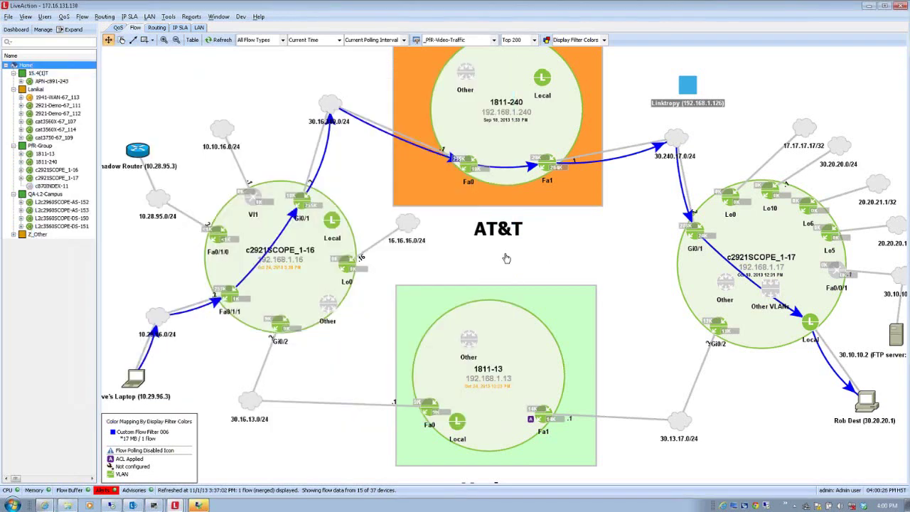
double_click(323, 285)
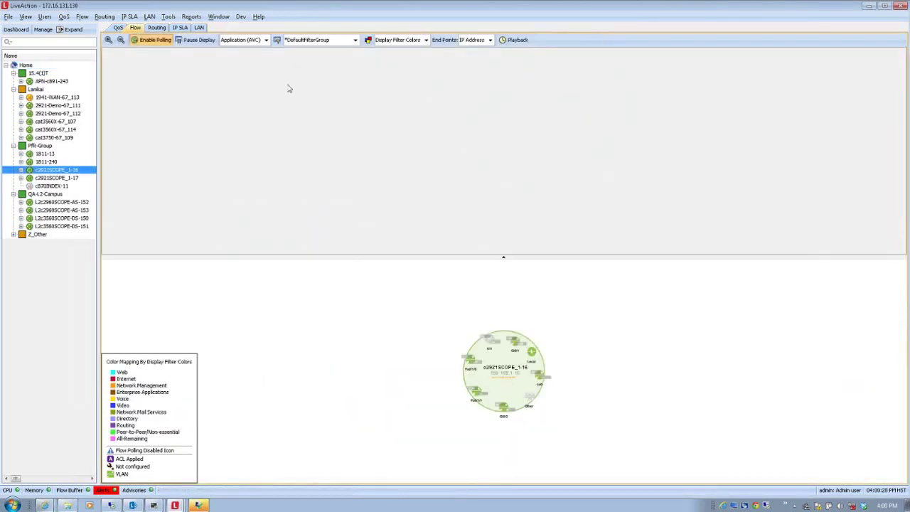
left_click(263, 40)
left_click(247, 93)
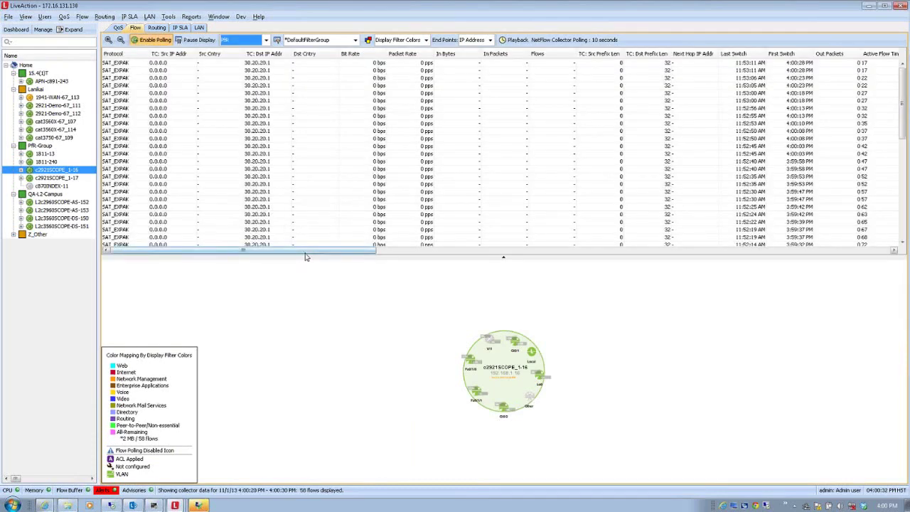
- Widen the PfR Status column in the PfR flow table of c2921SCOPE_1-16
left_click_drag(304, 251, 888, 249)
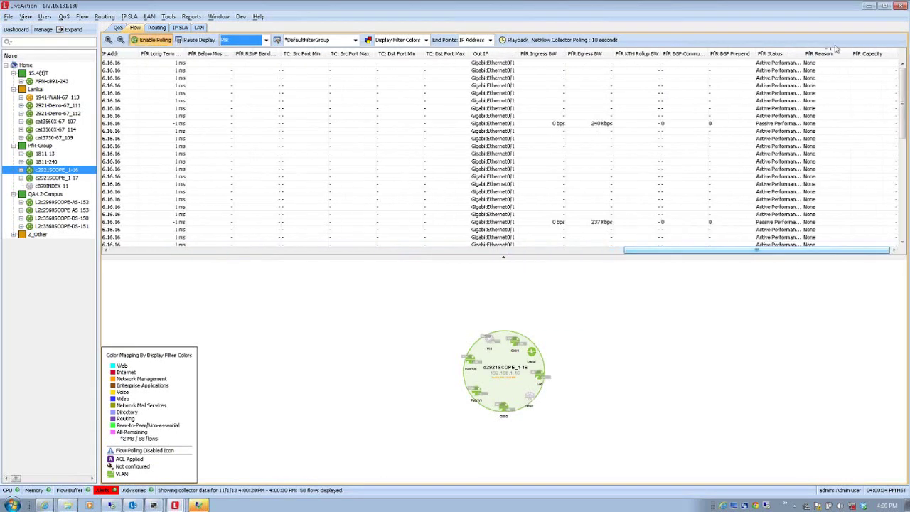
left_click_drag(799, 53, 811, 54)
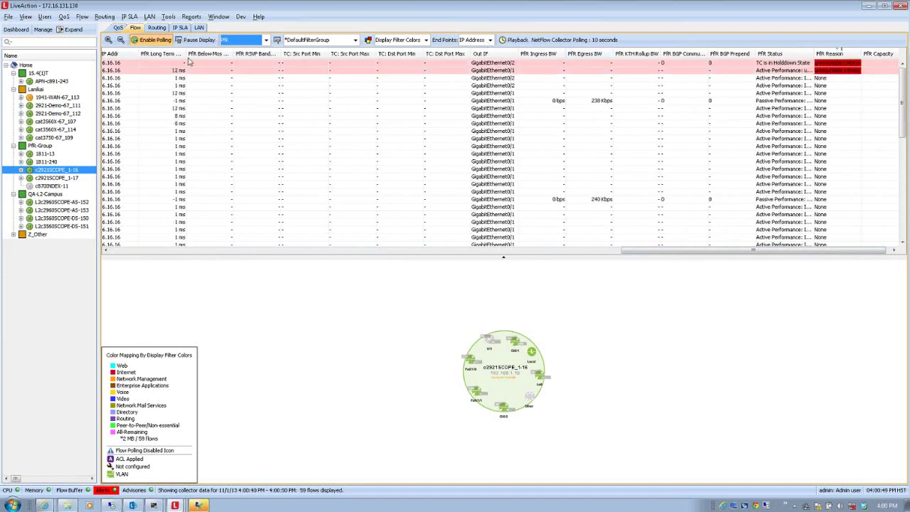
- Pause the flow display to examine the PfR Status and PfR Reason values of the highlighted flows, and resume it
left_click(203, 42)
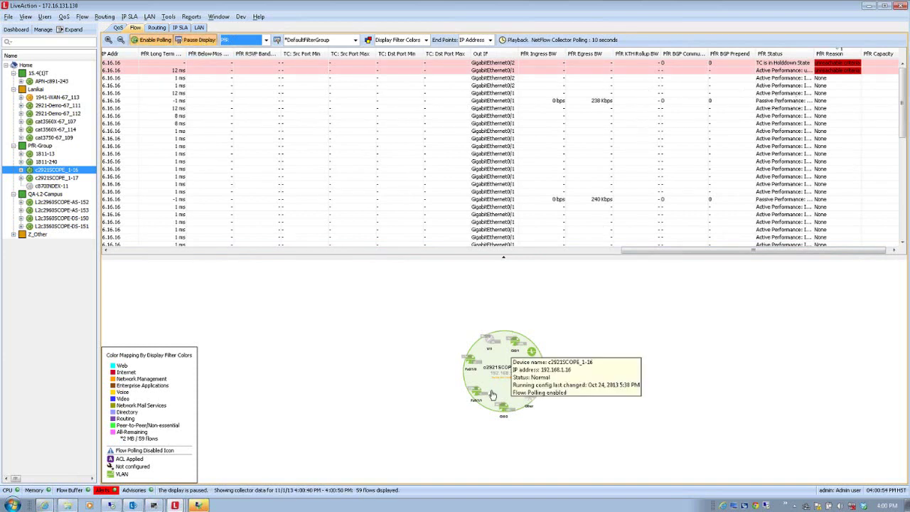
scroll(609, 319, "up", 1)
scroll(658, 276, "up", 1)
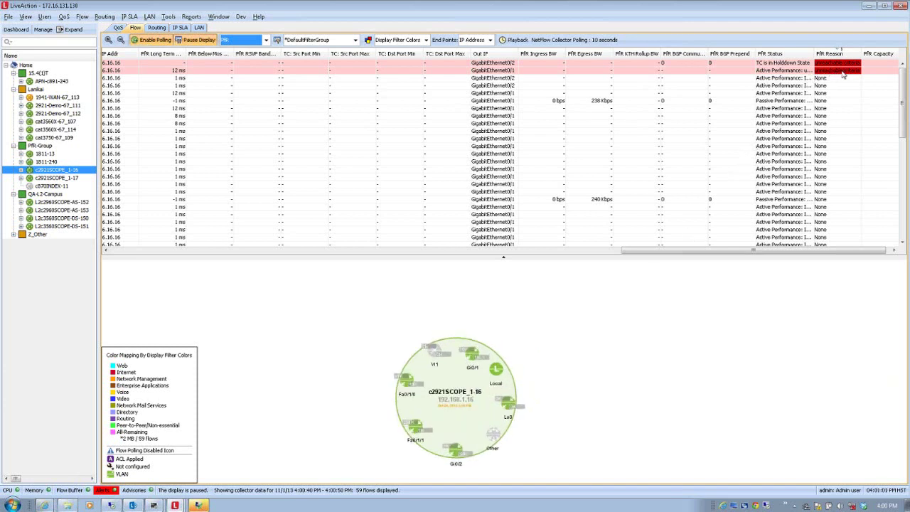
left_click(200, 40)
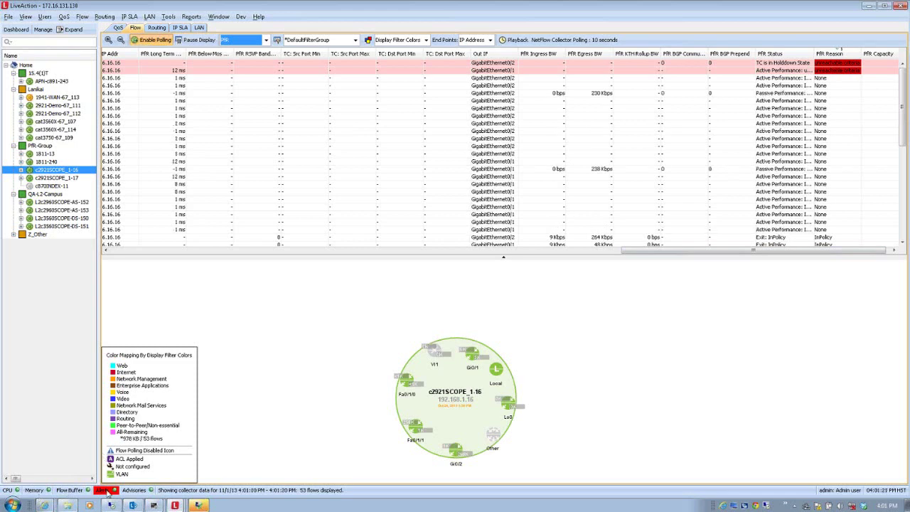
- Open the in-application alerts and select the first PfR Out of Policy alert for c2921SCOPE_1-16
left_click(103, 490)
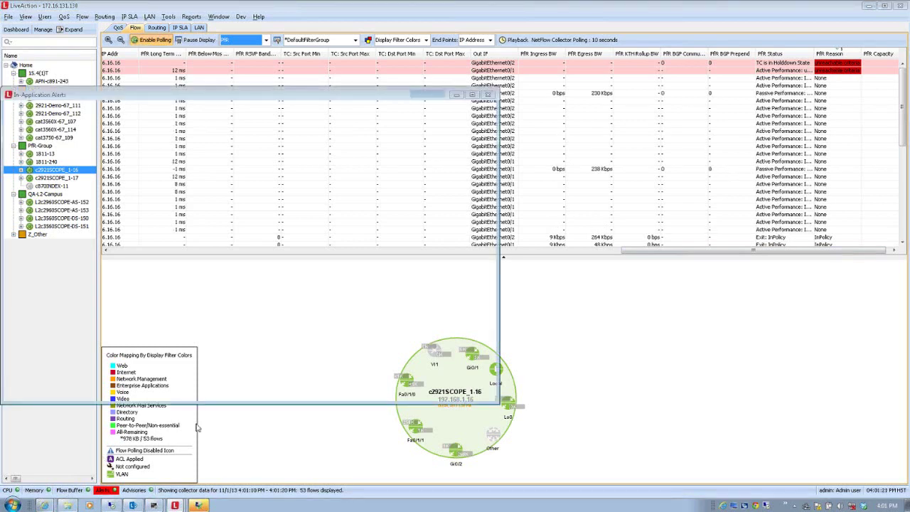
scroll(487, 302, "down", 15)
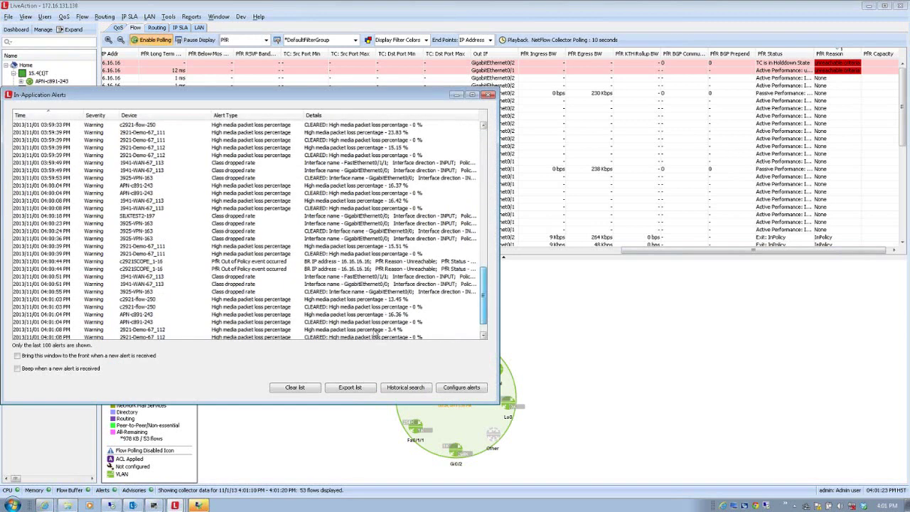
left_click(389, 229)
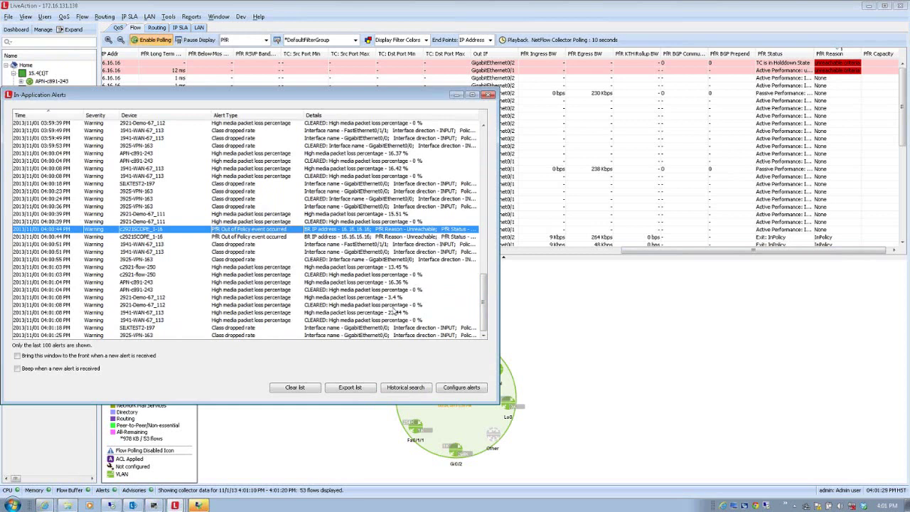
- Search the historical alerts with the alert type filter set to PfR Out of Policy event occurred
left_click(422, 389)
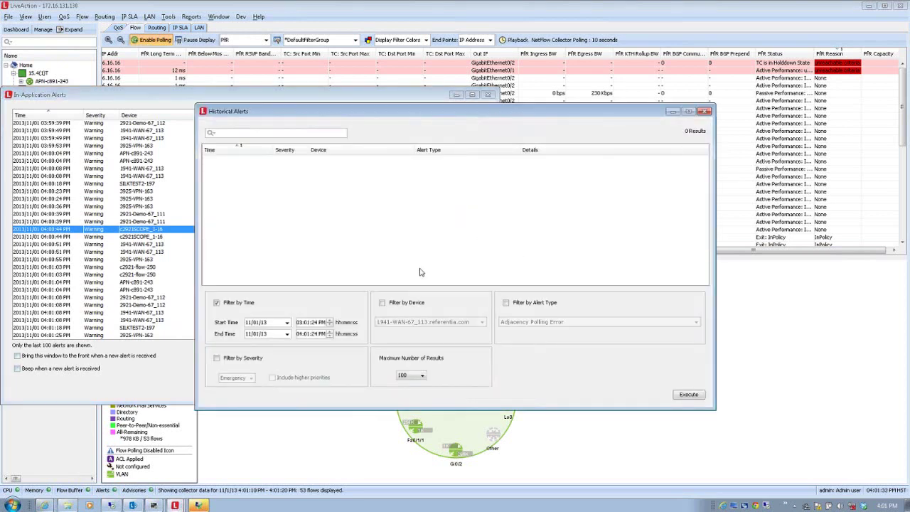
left_click(505, 302)
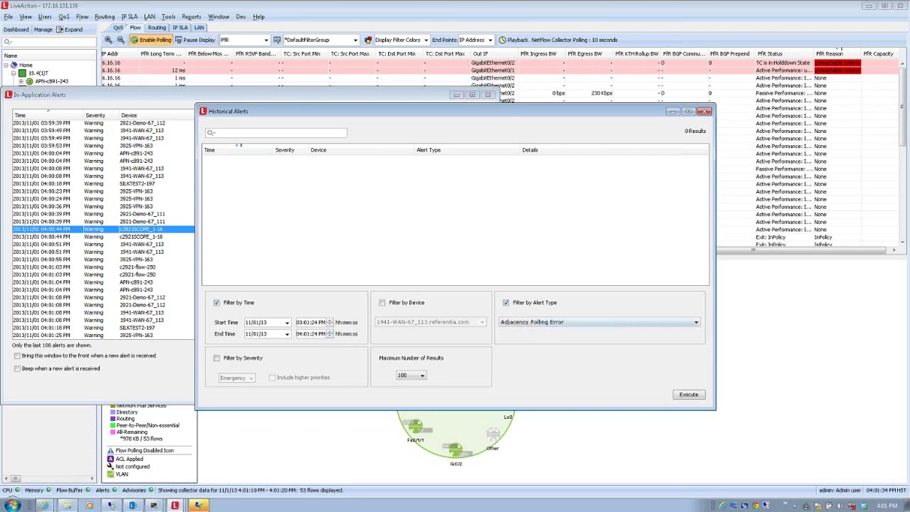
left_click(542, 324)
scroll(561, 356, "down", 10)
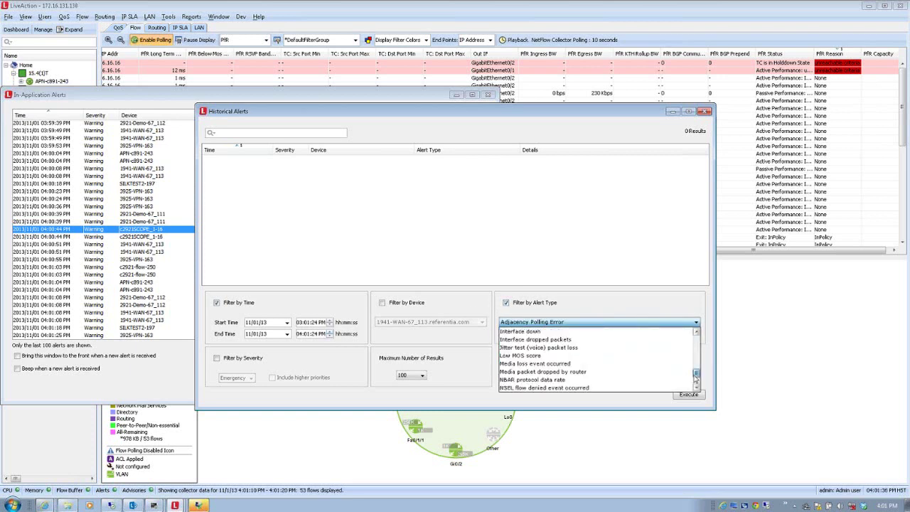
left_click(579, 363)
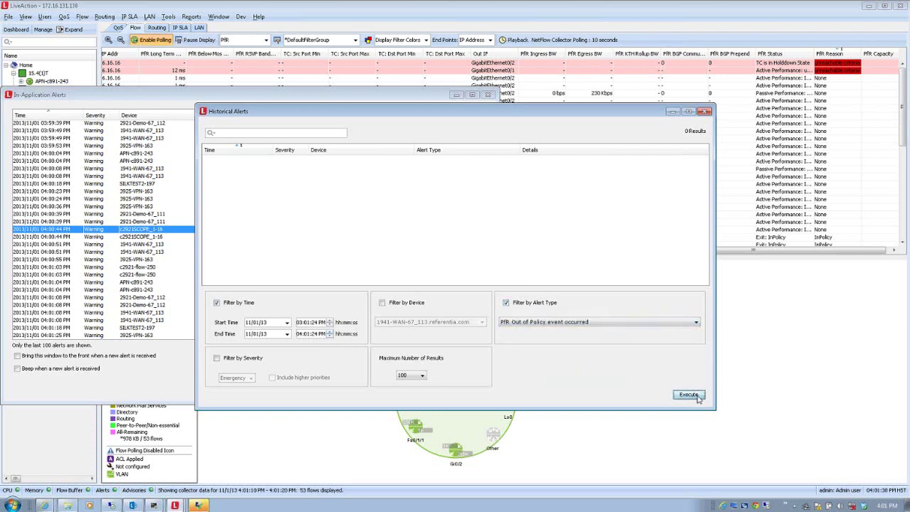
left_click(687, 394)
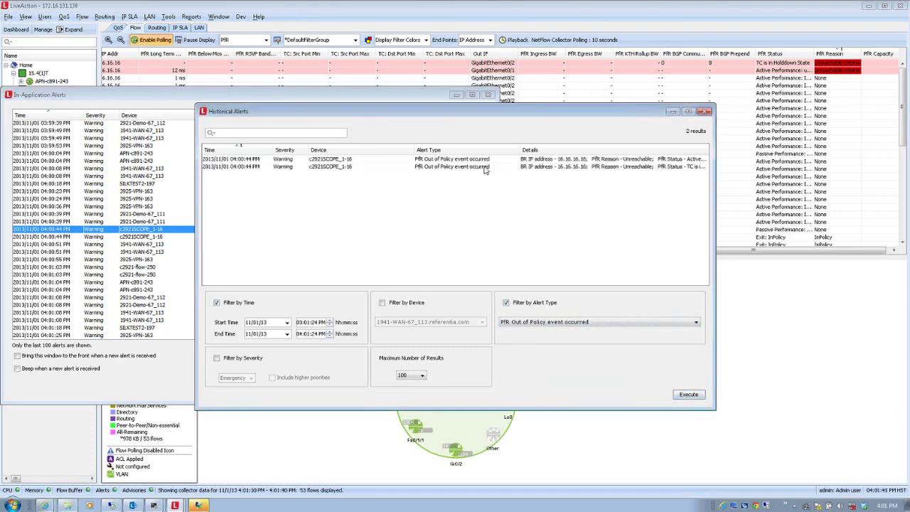
- Open the Out of Policy Events report from the second historical alert, examine it and return to the main window
right_click(485, 169)
left_click(515, 173)
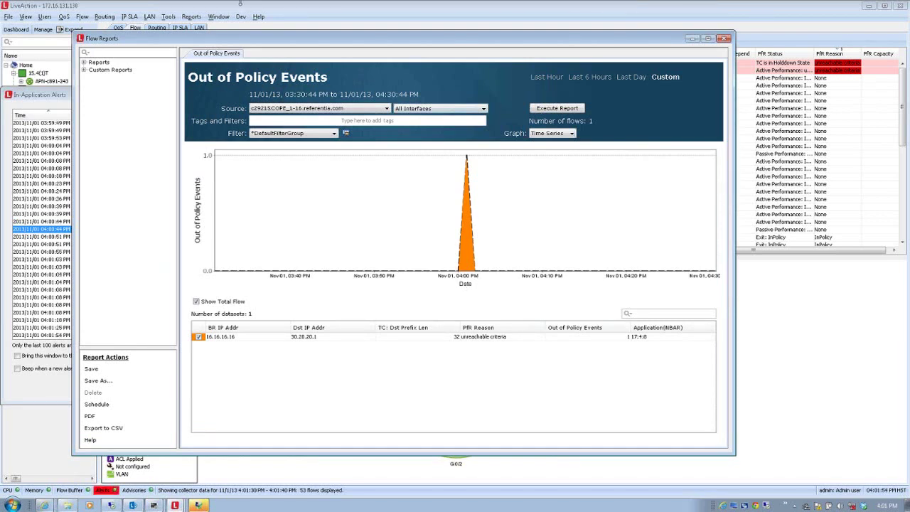
left_click(240, 4)
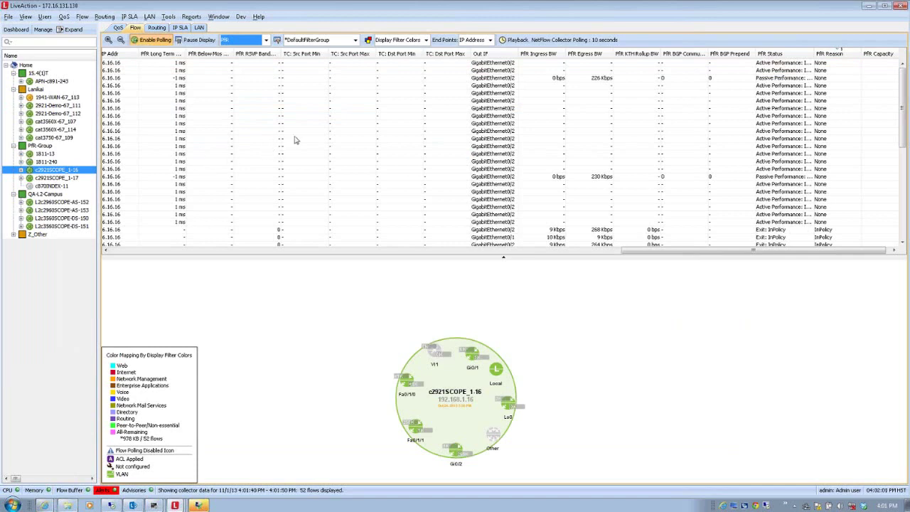
- Move router 1811-240 slightly lower inside the AT&T area of the Home topology and refresh the PfR video flows
left_click(37, 66)
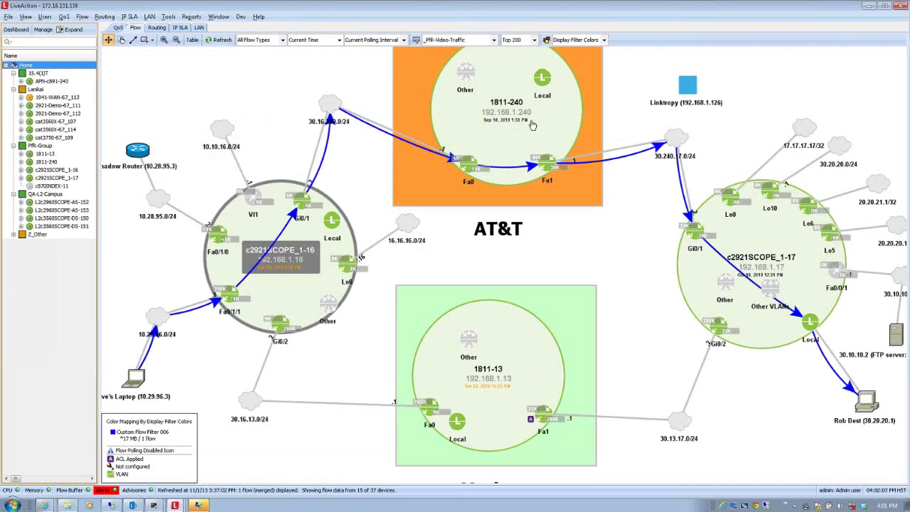
left_click_drag(531, 81, 525, 152)
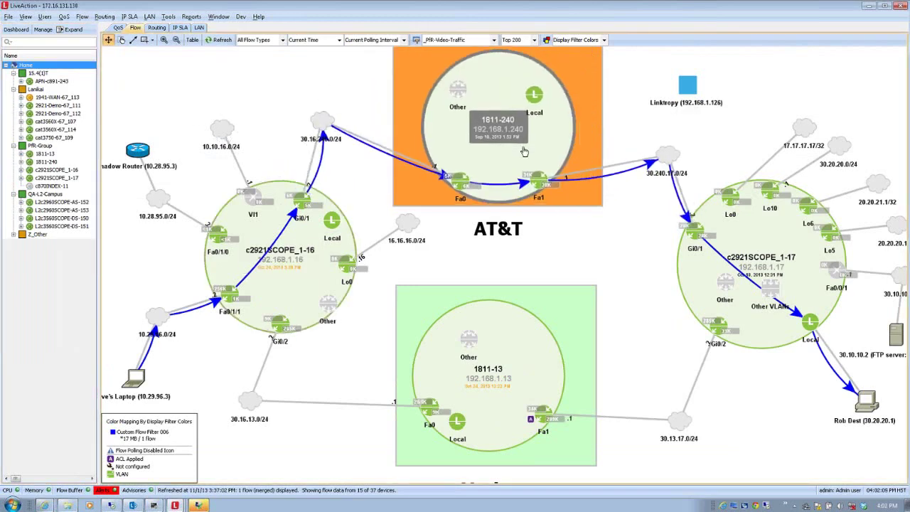
left_click(223, 41)
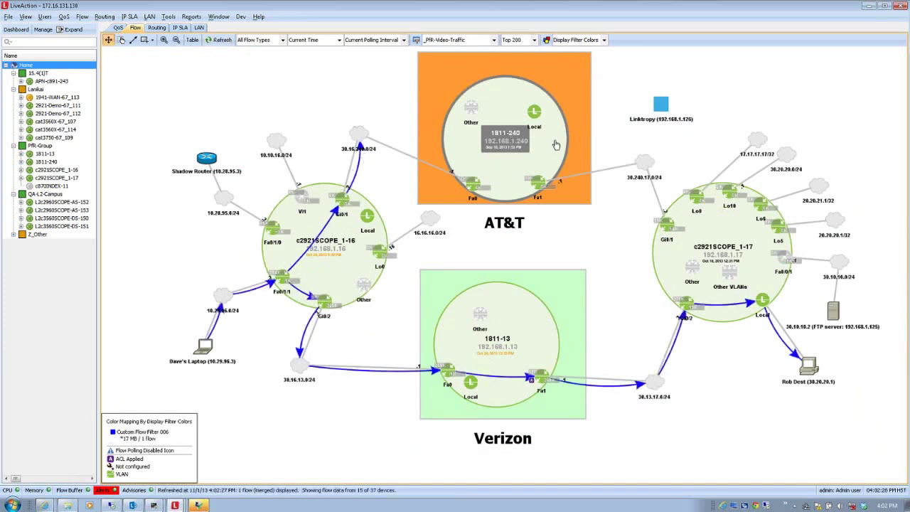
left_click(220, 40)
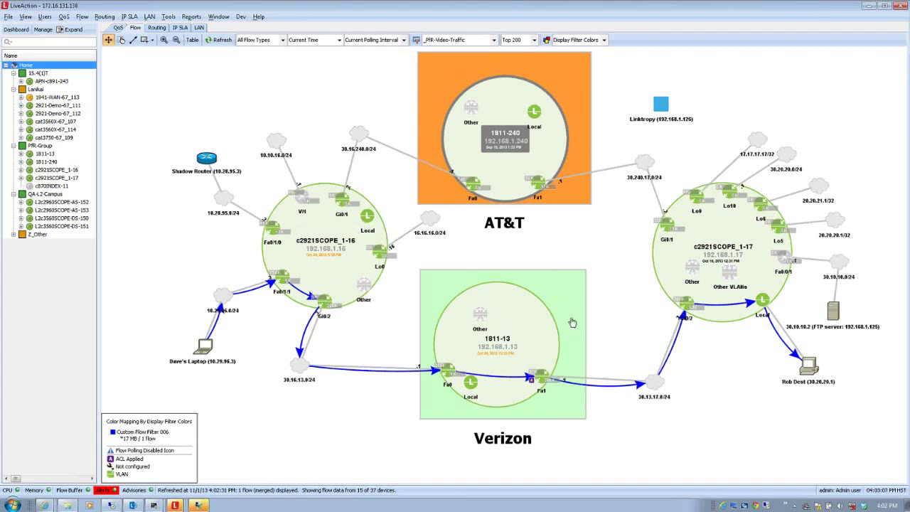
- Open the QoS graphs of GigabitEthernet0/0 on 1941-WAN-67_113 and show both input and output
mouse_move(483, 352)
left_click(118, 28)
left_click(21, 98)
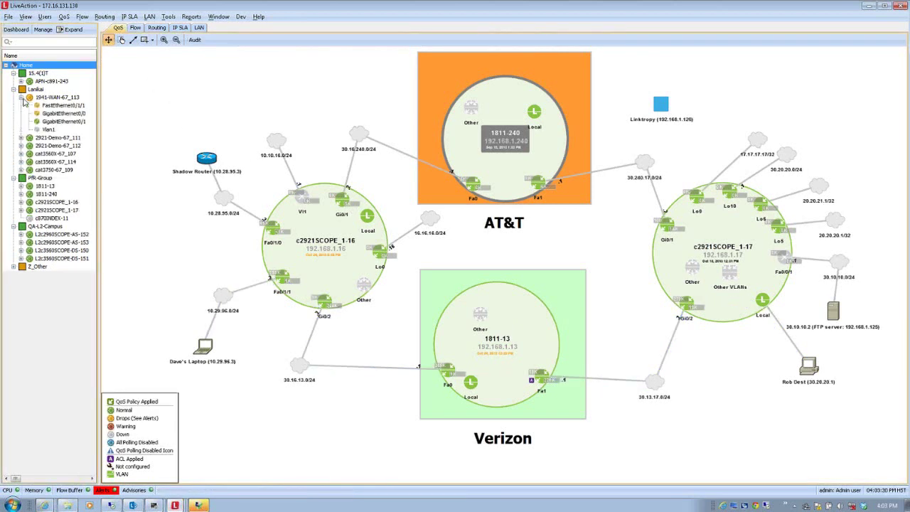
double_click(62, 113)
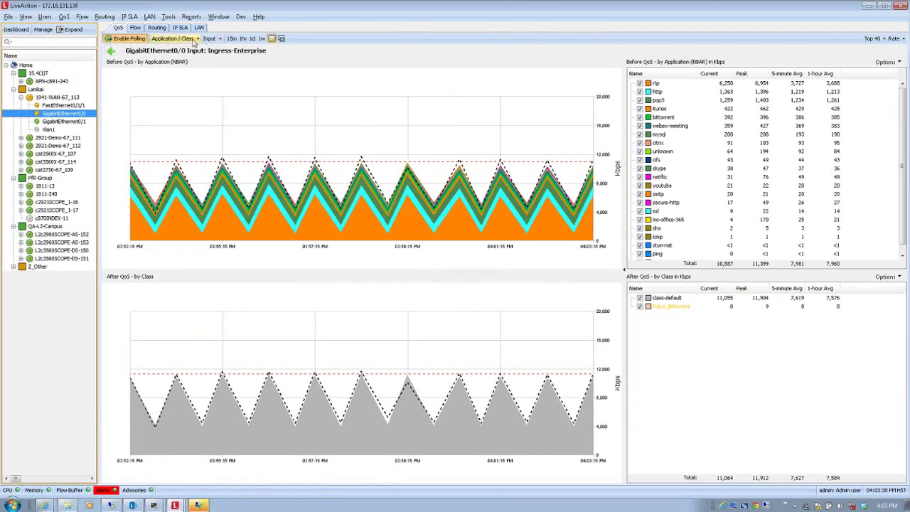
left_click(216, 40)
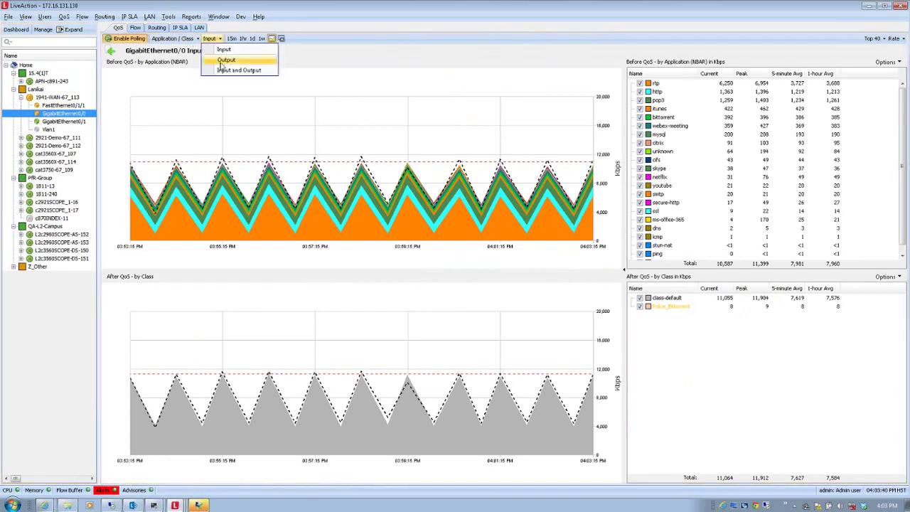
left_click(222, 72)
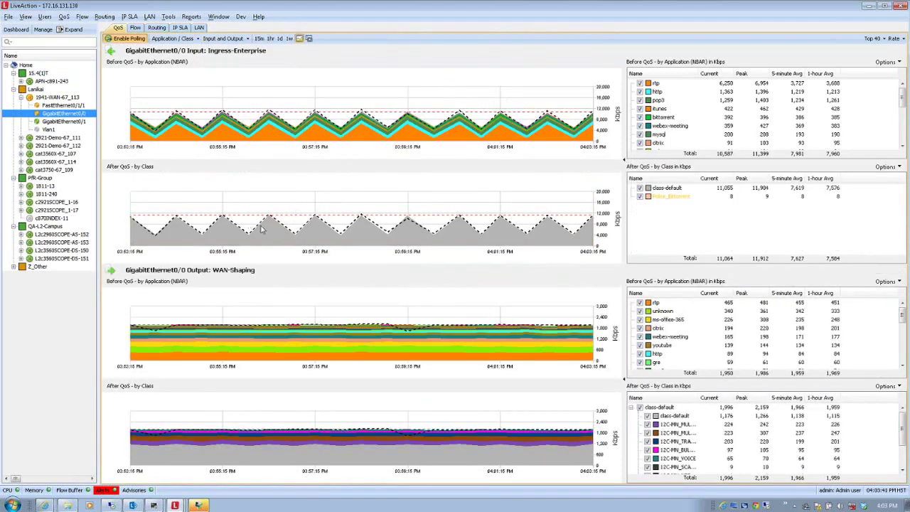
- Examine the applications in the before-QoS lists, selecting webex-meeting, bittorrent and citrix on input and ms-office-365 on output
mouse_move(379, 246)
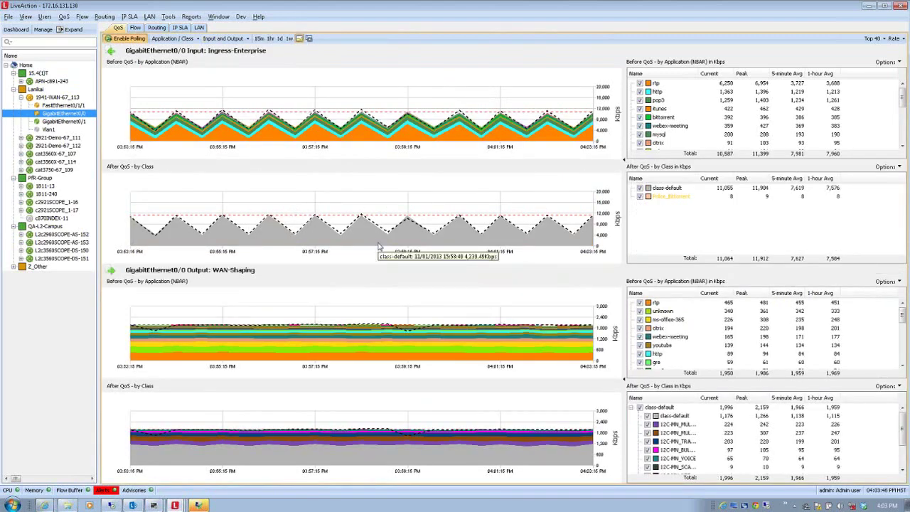
left_click(702, 111)
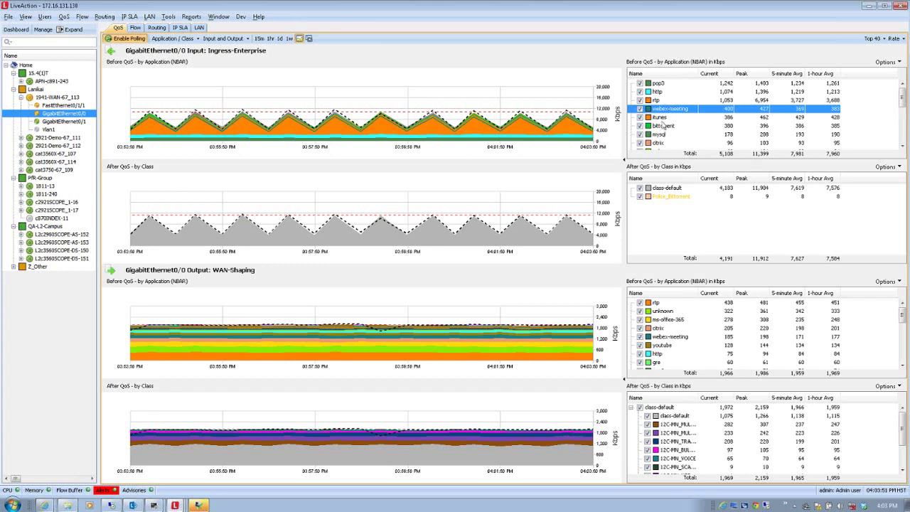
left_click(663, 126)
left_click(664, 144)
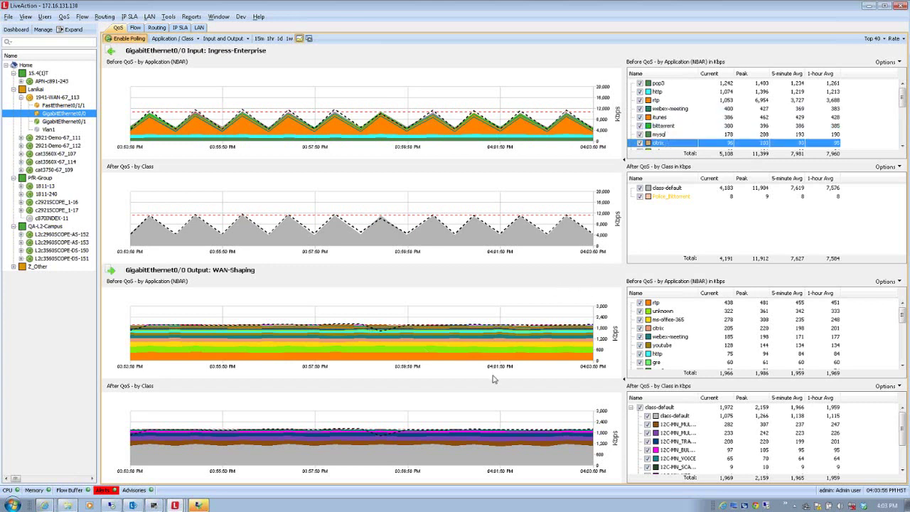
left_click(677, 323)
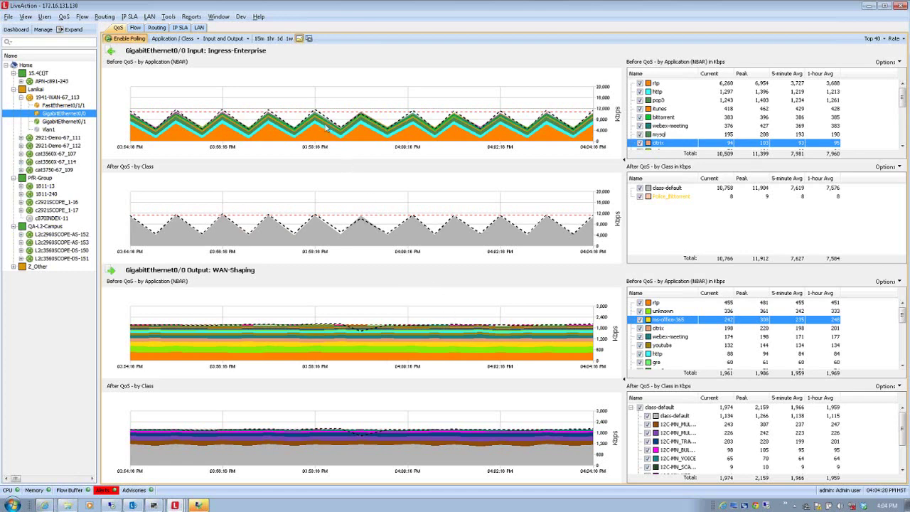
- Show only the output QoS graphs and widen the Name column of the after-QoS class list
left_click(233, 40)
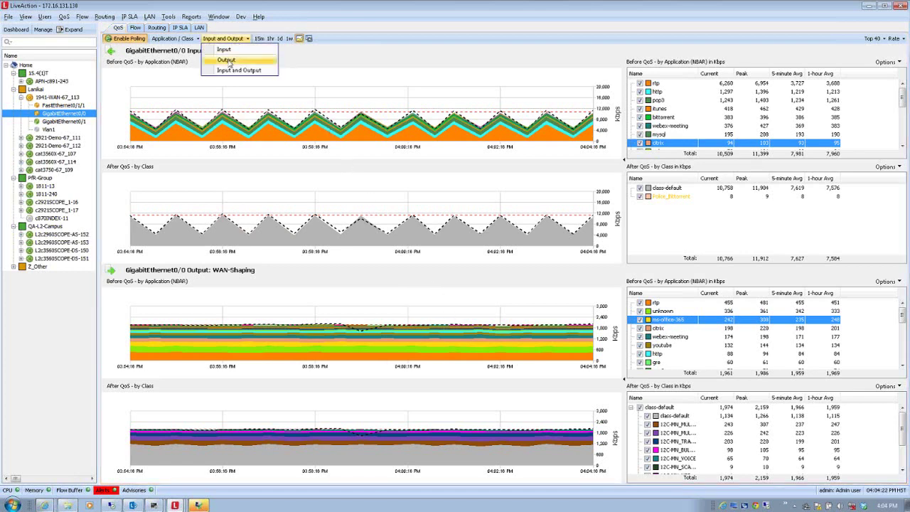
left_click(228, 60)
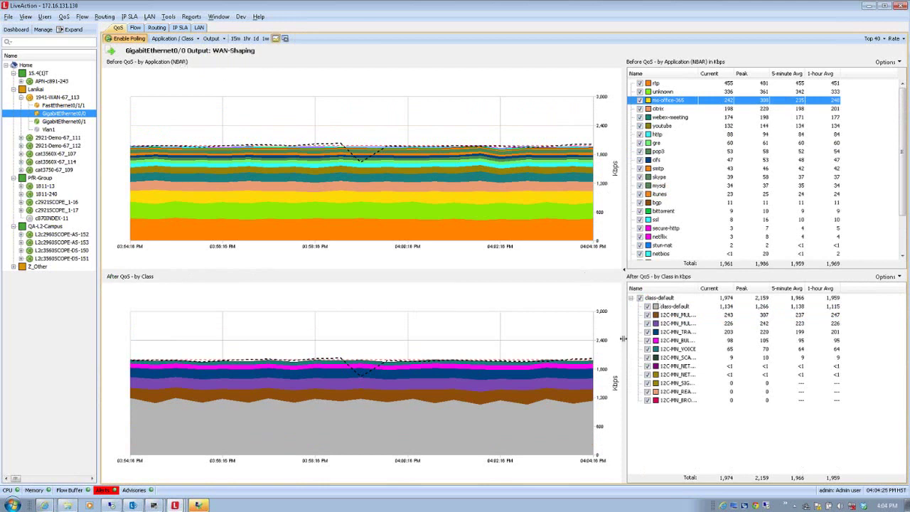
left_click_drag(698, 287, 746, 287)
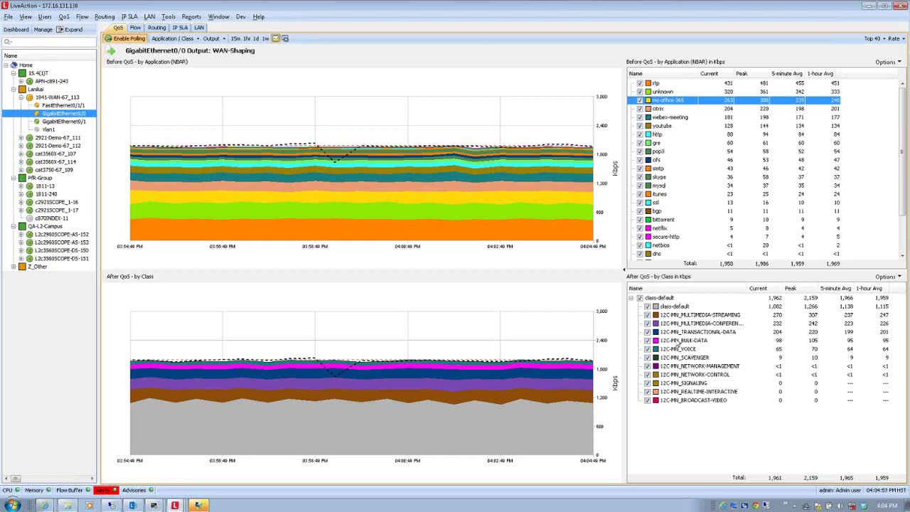
- Open the output QoS adjustment for the WAN-Shaping policy and set the link shaping rate to 5,000 Kbps
right_click(677, 343)
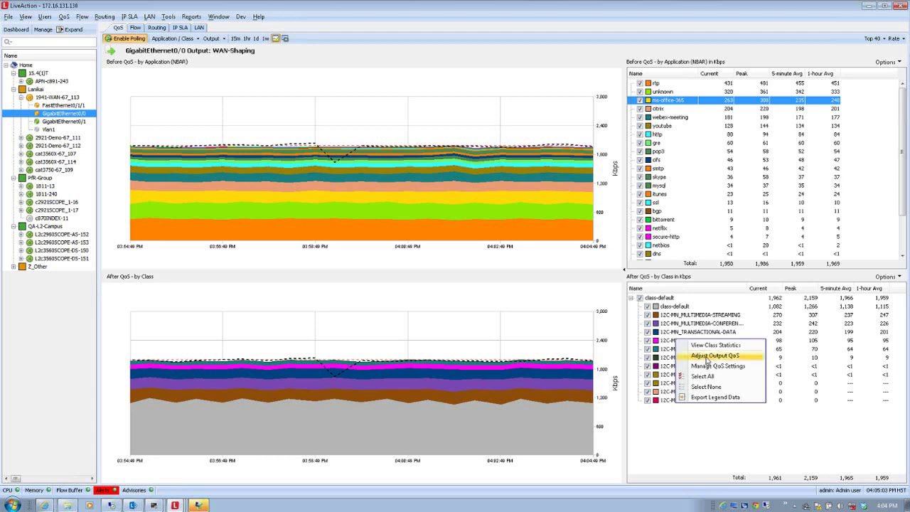
left_click(705, 358)
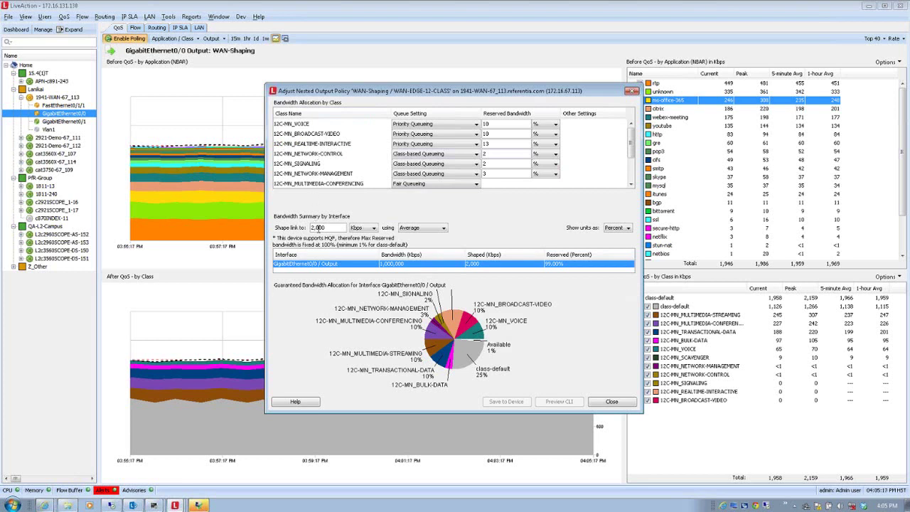
double_click(319, 228)
left_click_drag(312, 227, 317, 228)
key("BackSpace")
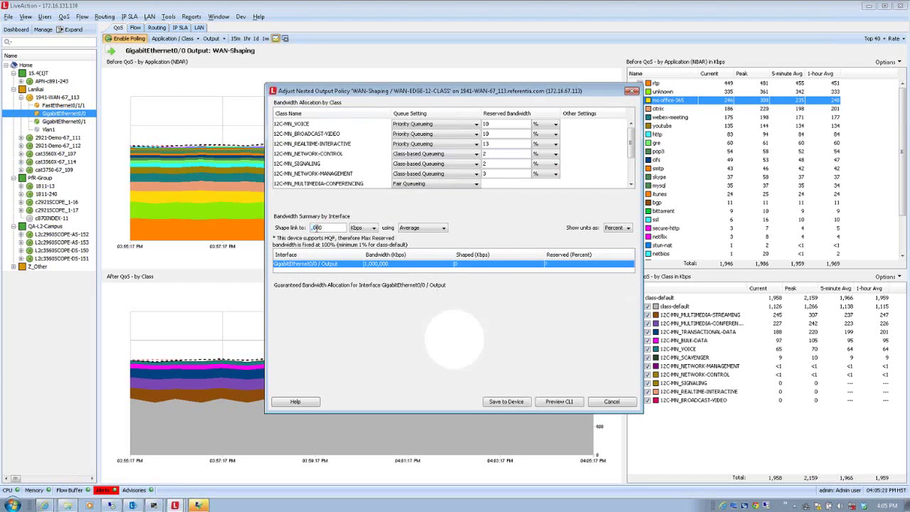
type("5")
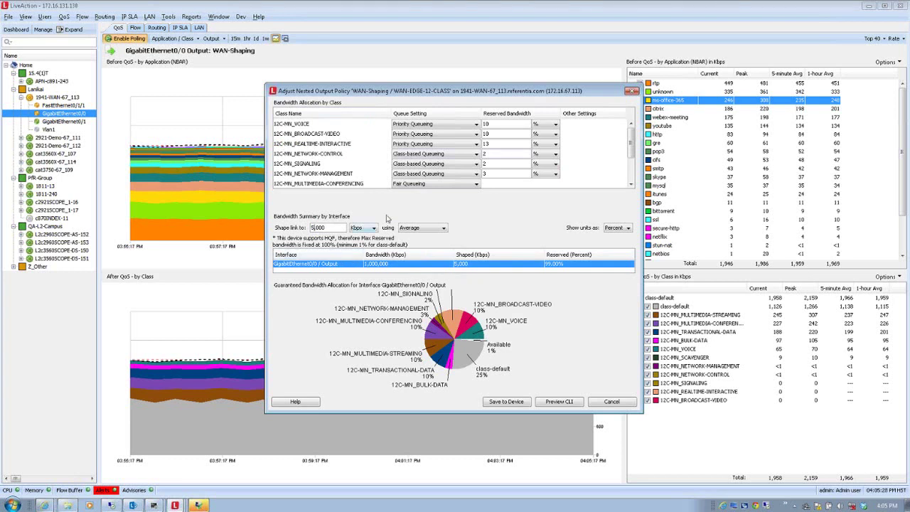
- Set the reserved bandwidth of 12C-MN_VOICE to 12% and of 12C-MN_BROADCAST-VIDEO to 8%
left_click(497, 124)
key("BackSpace")
key("BackSpace")
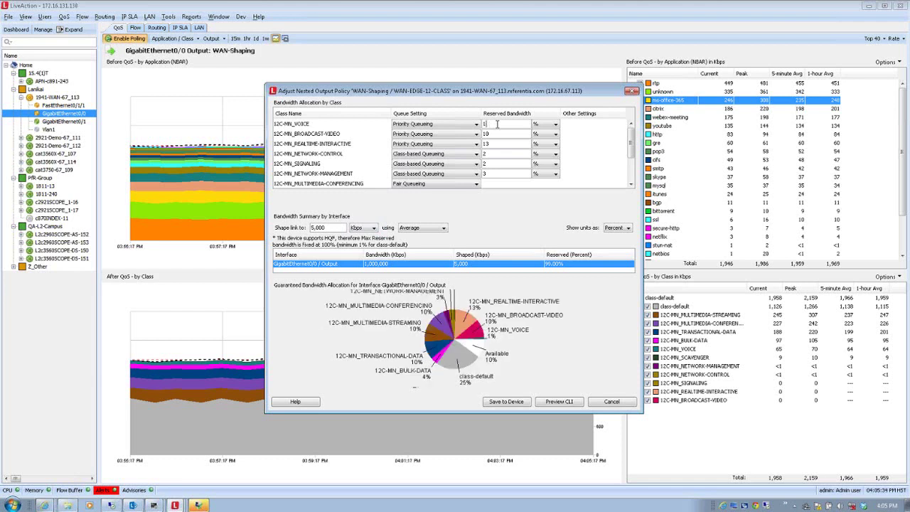
type("2")
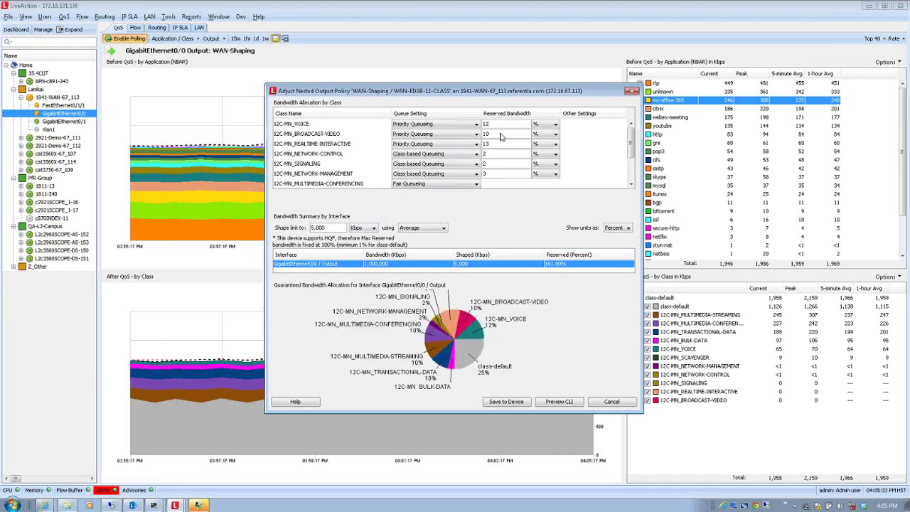
left_click(503, 133)
key("BackSpace")
key("BackSpace")
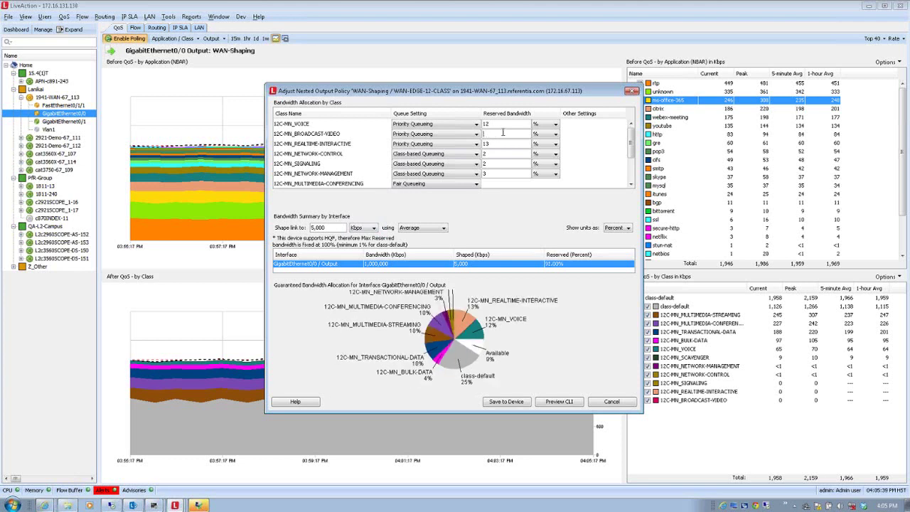
type("8")
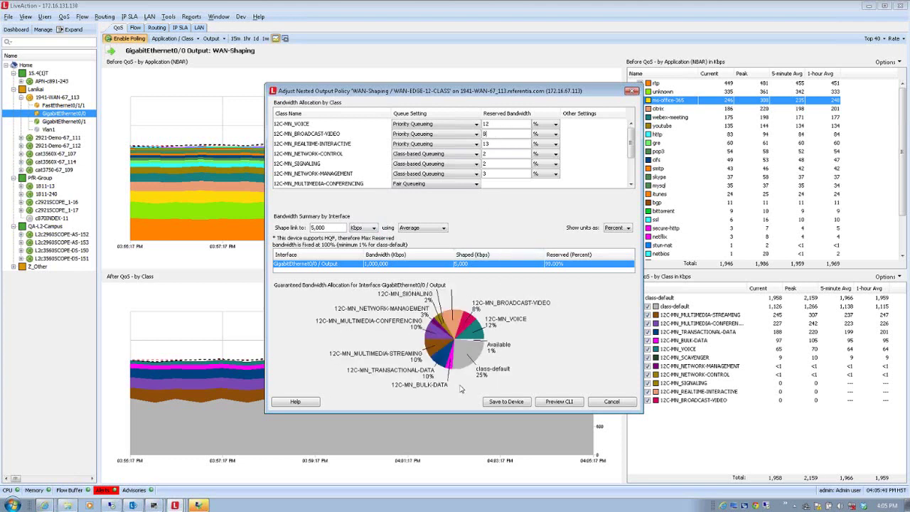
- Preview the CLI commands for the adjusted WAN-EDGE-12-CLASS policy through to the end and cancel the adjustment without saving
left_click(557, 402)
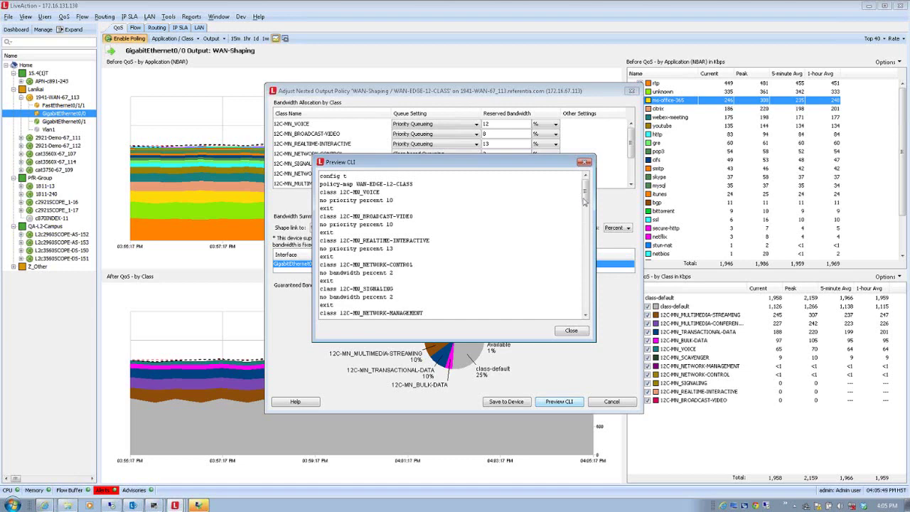
left_click_drag(585, 195, 589, 302)
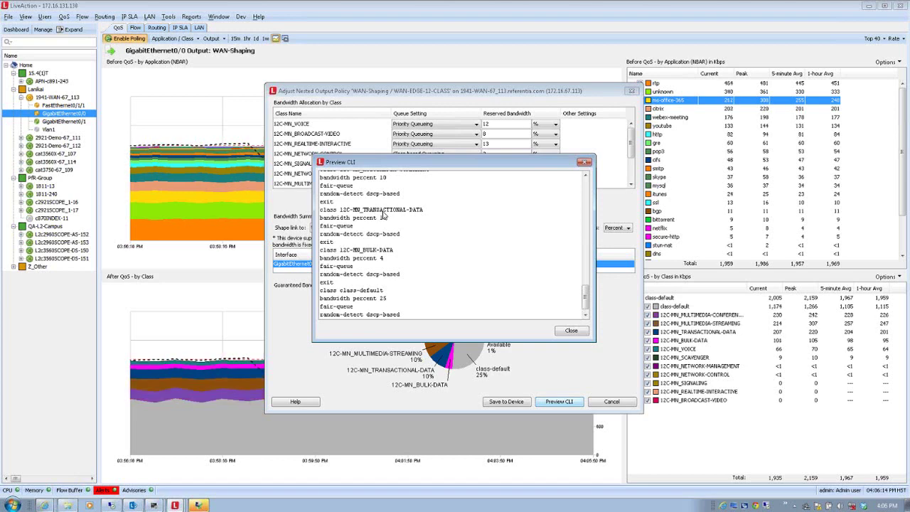
left_click(570, 331)
left_click(610, 402)
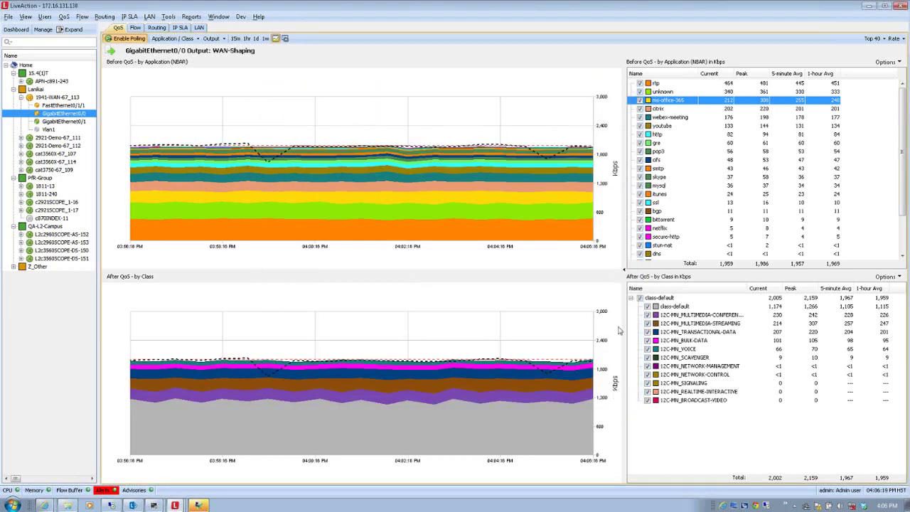
- Open the QoS settings management from the 12C-MN_TRANSACTIONAL-DATA class and review its classes and interfaces, returning to the policies
right_click(688, 337)
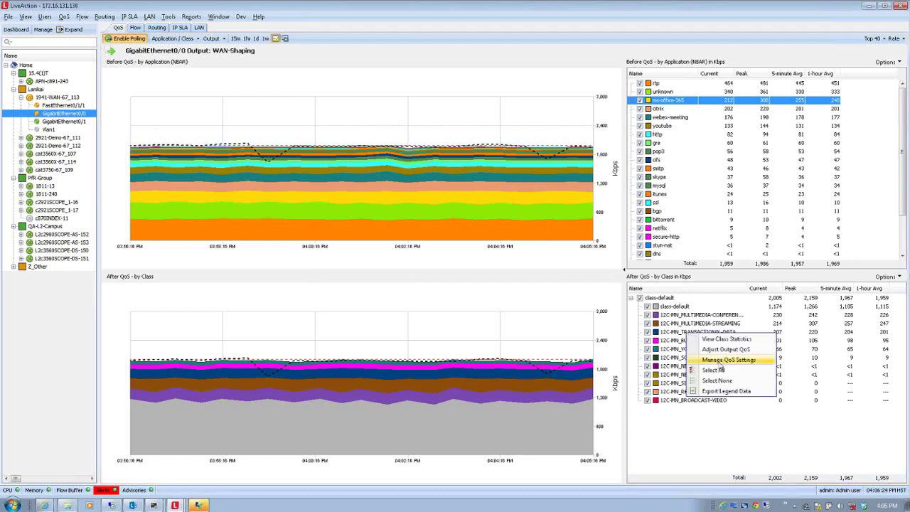
left_click(720, 362)
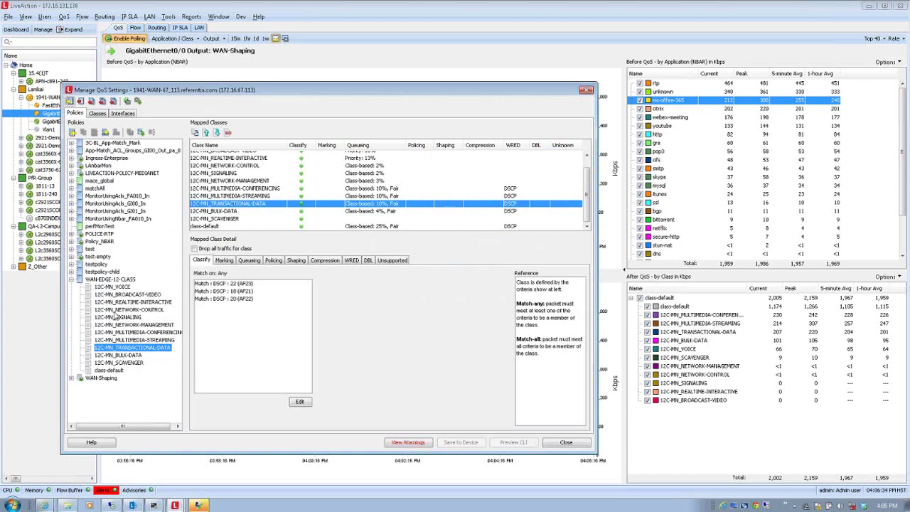
left_click(98, 115)
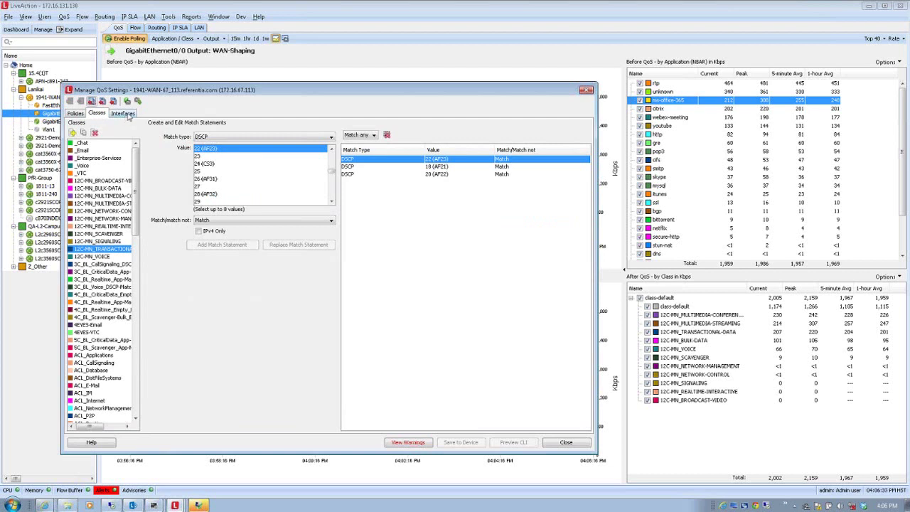
left_click(124, 113)
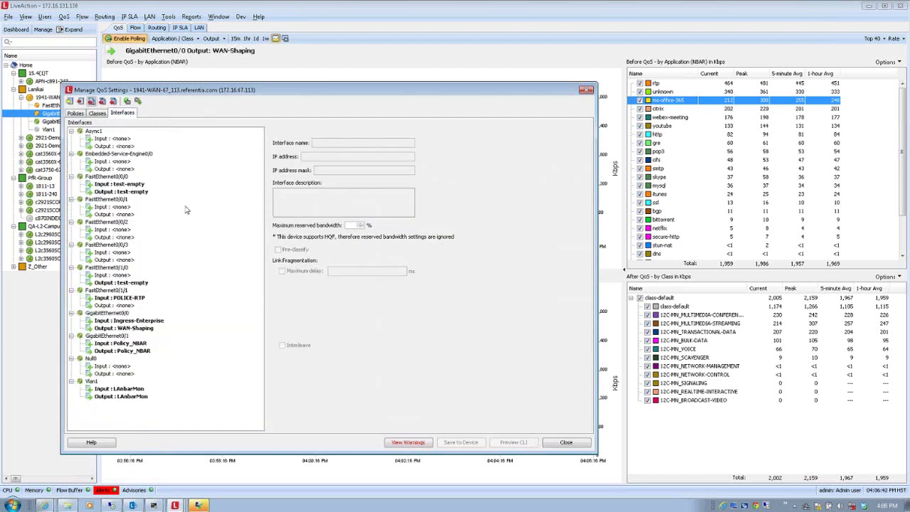
left_click(75, 113)
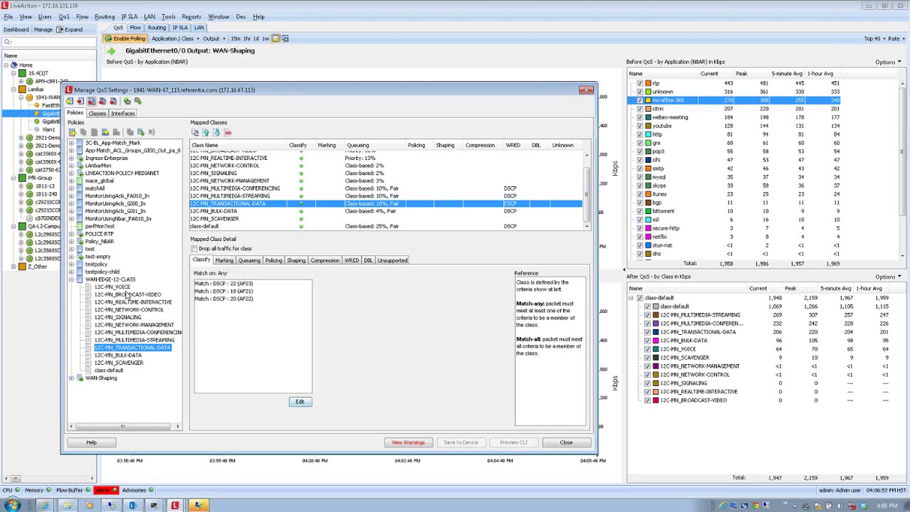
- Edit the 12C-MN_VOICE class of WAN-EDGE-12-CLASS and add an NBAR protocol match statement for cisco-phone
left_click(119, 287)
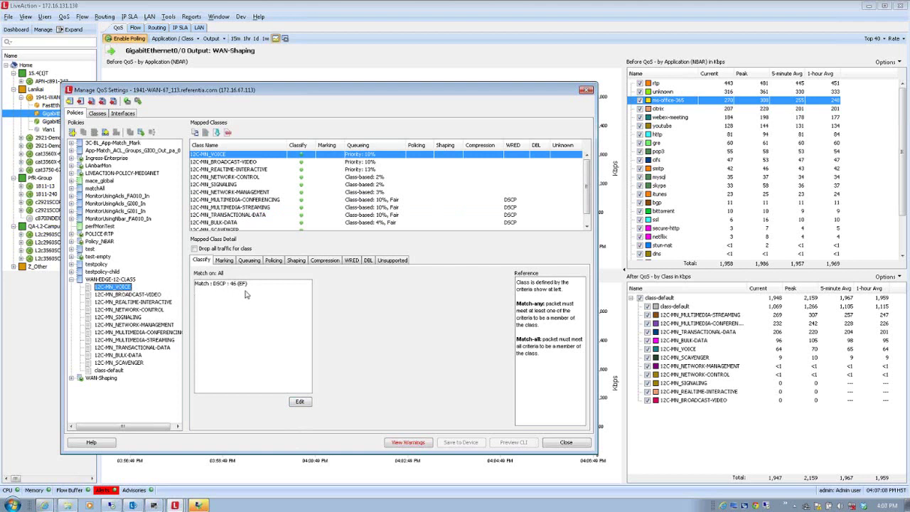
left_click(299, 401)
left_click(220, 135)
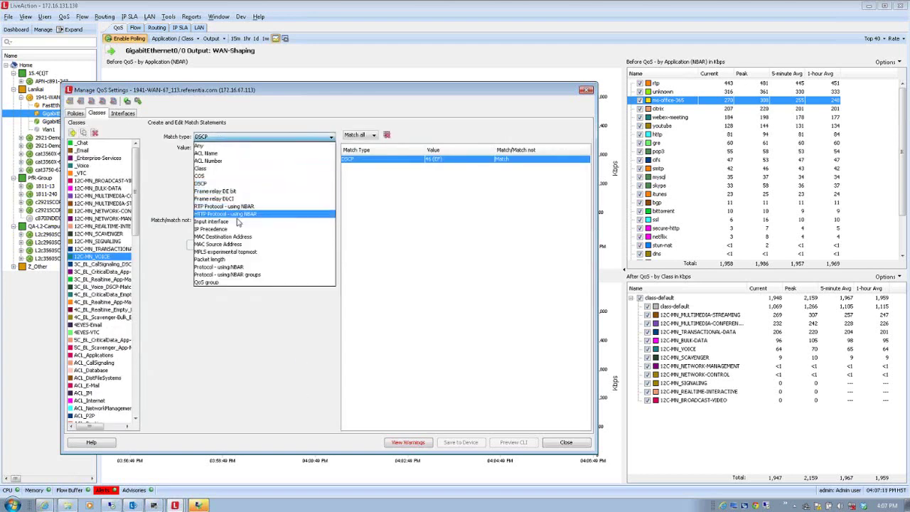
left_click(237, 268)
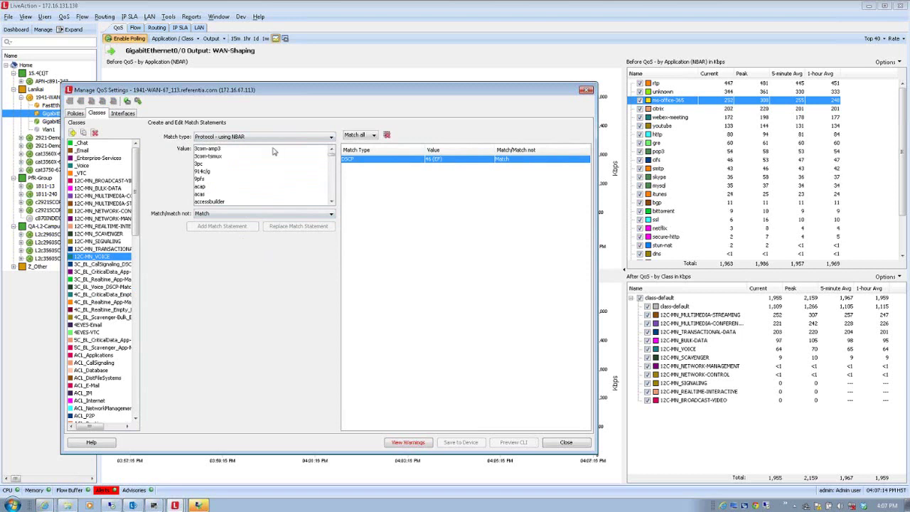
left_click(329, 187)
left_click(329, 187)
left_click(329, 186)
left_click(329, 187)
left_click(329, 187)
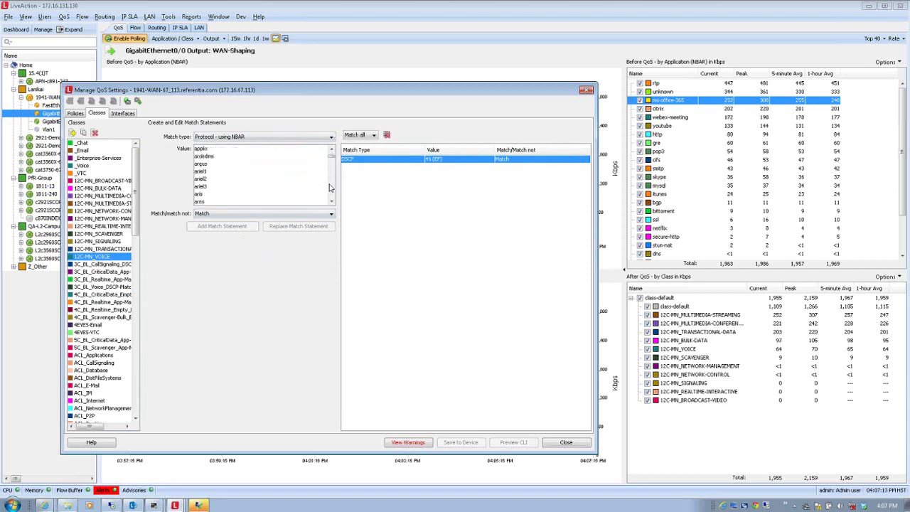
left_click(329, 187)
left_click(329, 187)
left_click(329, 186)
left_click(329, 186)
left_click(329, 187)
left_click(329, 186)
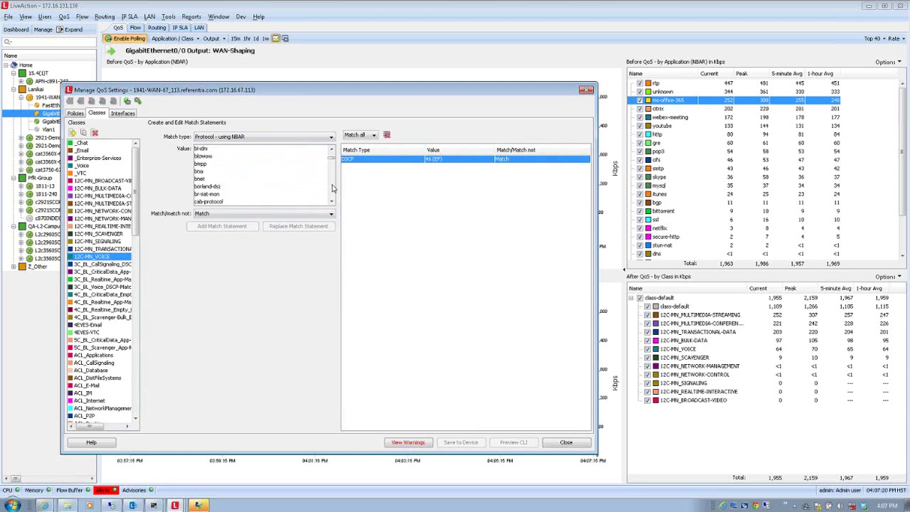
left_click(329, 187)
left_click(329, 187)
left_click(331, 188)
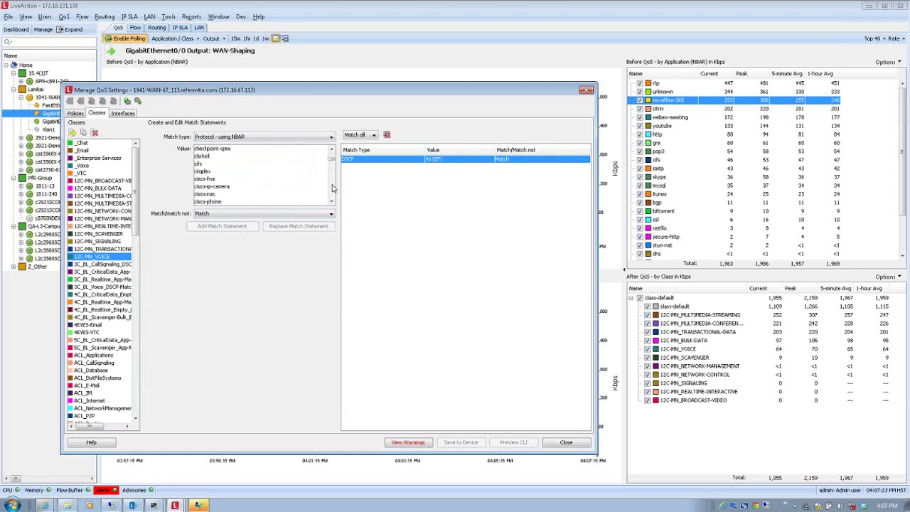
left_click(222, 201)
left_click(221, 226)
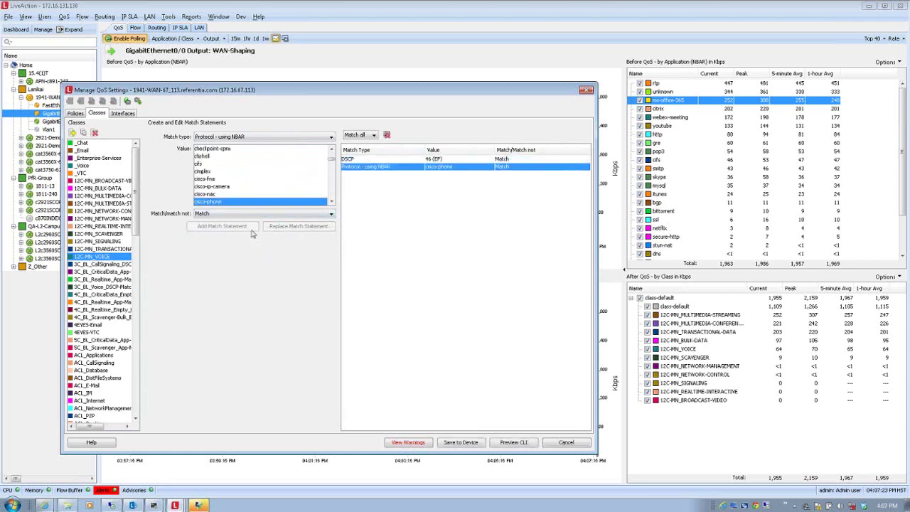
- Add an NBAR groups match statement to 12C-MN_VOICE with group category and sub group voice-and-video
left_click(306, 139)
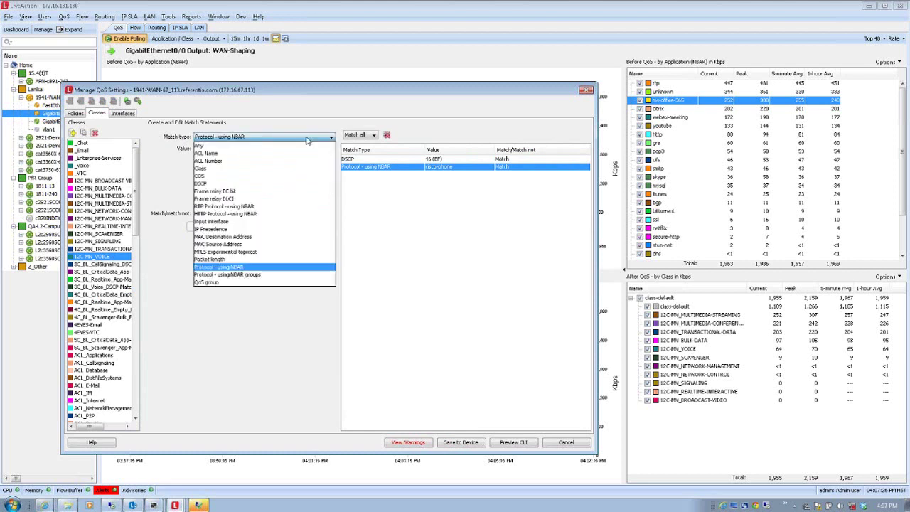
left_click(271, 275)
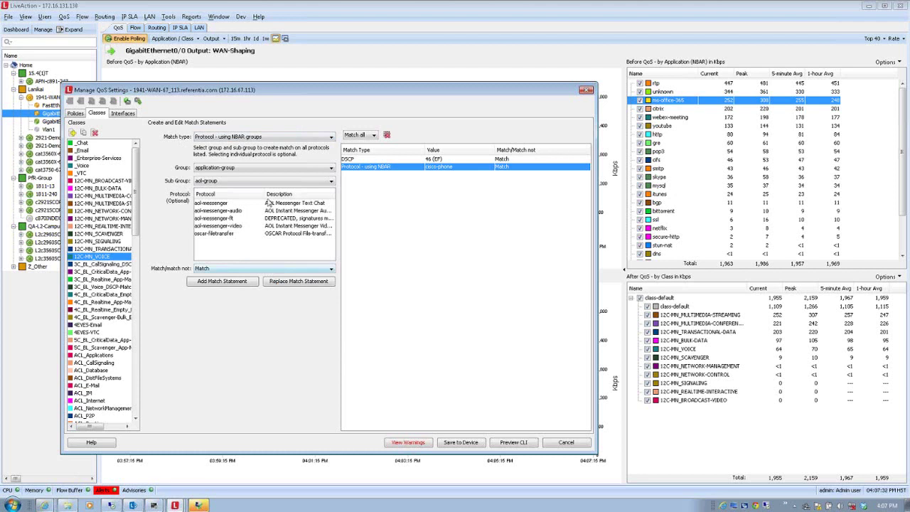
left_click(272, 169)
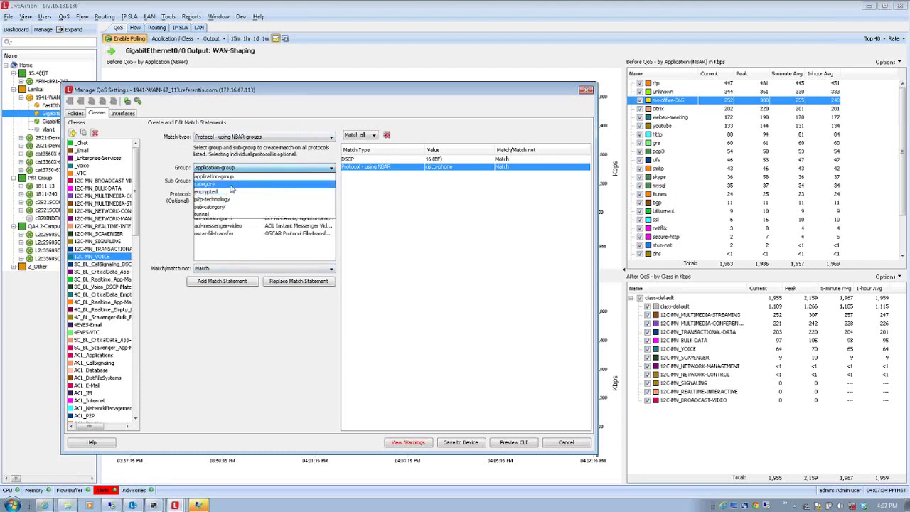
left_click(232, 184)
scroll(330, 219, "down", 10)
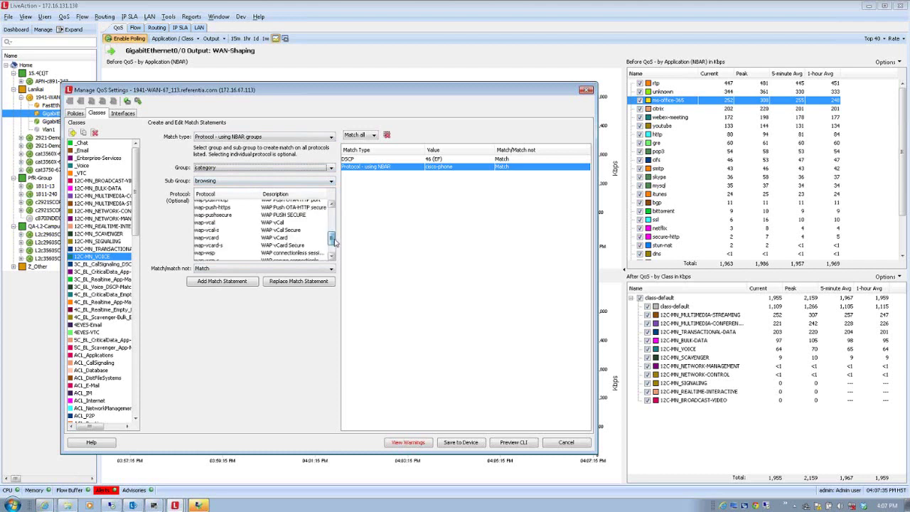
left_click(331, 182)
left_click_drag(331, 203, 331, 227)
left_click(270, 242)
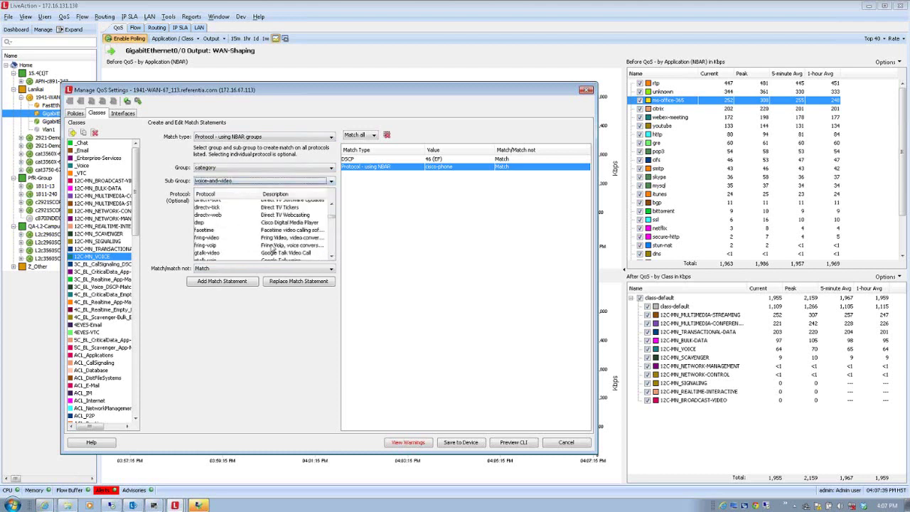
left_click(223, 282)
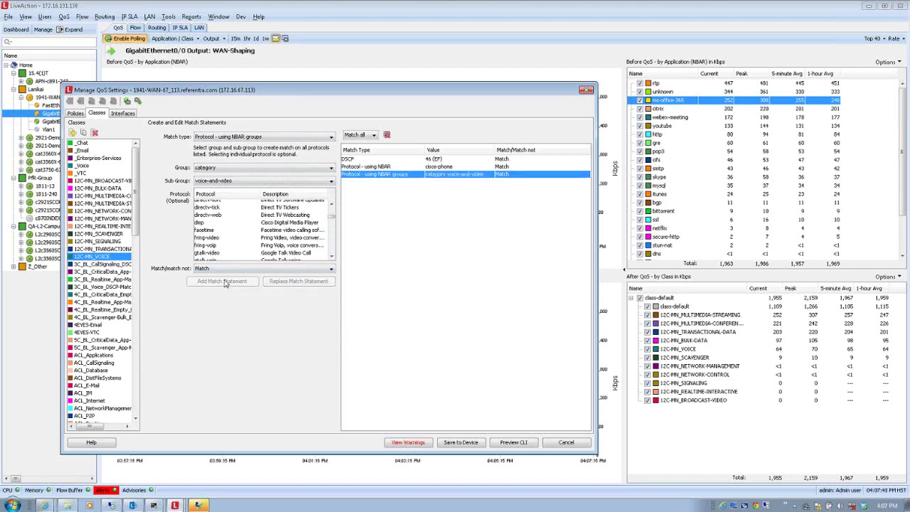
- Examine the individual protocols of the voice-and-video sub group, selecting facetime
left_click(234, 231)
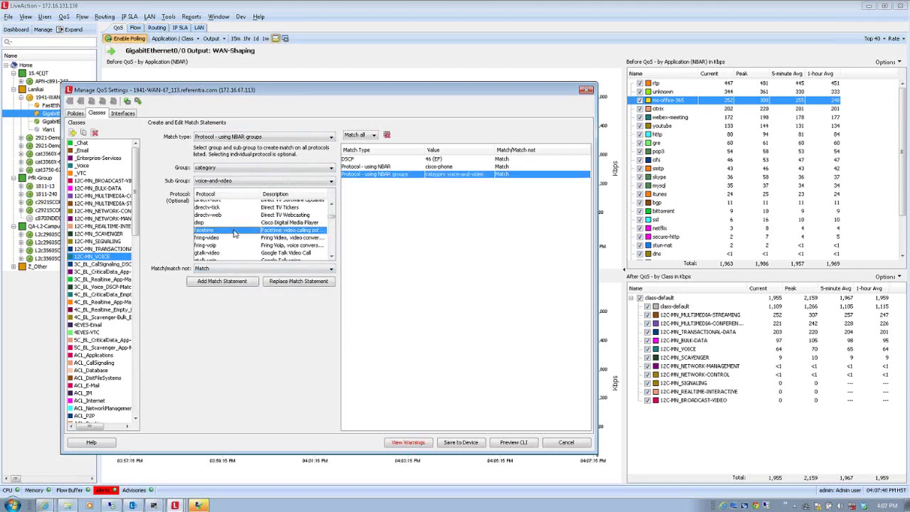
scroll(333, 217, "up", 3)
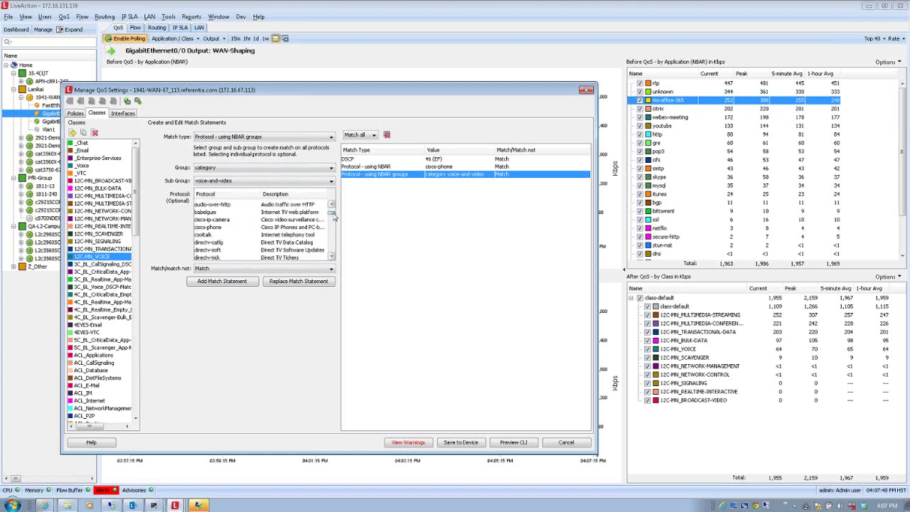
scroll(333, 217, "up", 1)
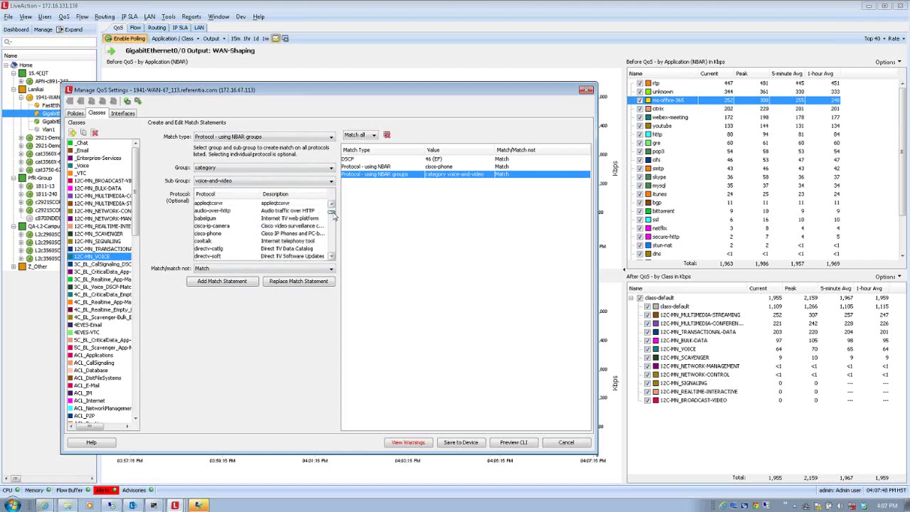
- Preview the CLI commands for the 12C-MN_VOICE match changes and cancel the QoS settings without saving
left_click(512, 442)
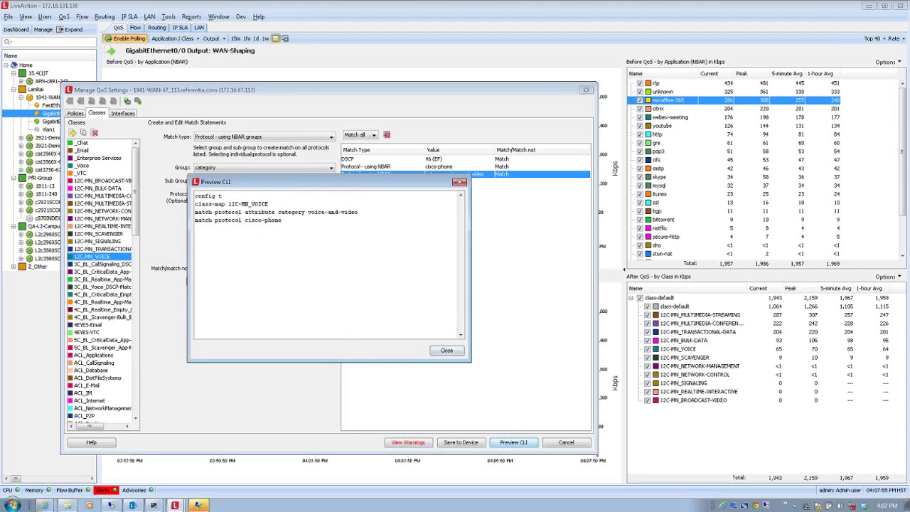
left_click(446, 350)
left_click(566, 442)
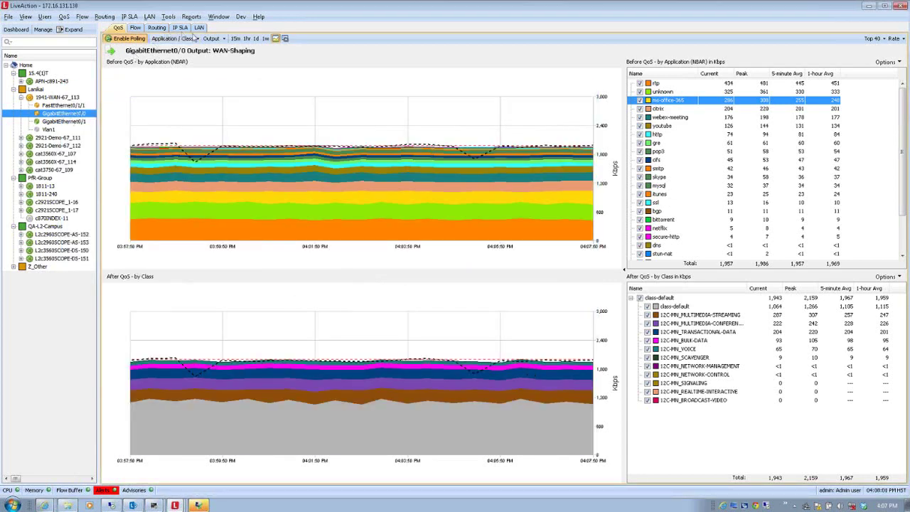
- Show the input QoS graphs, check the Police_Bittorrent class in the Ingress-Enterprise input adjustment, and select that class in the after-QoS list
left_click(213, 38)
left_click(213, 49)
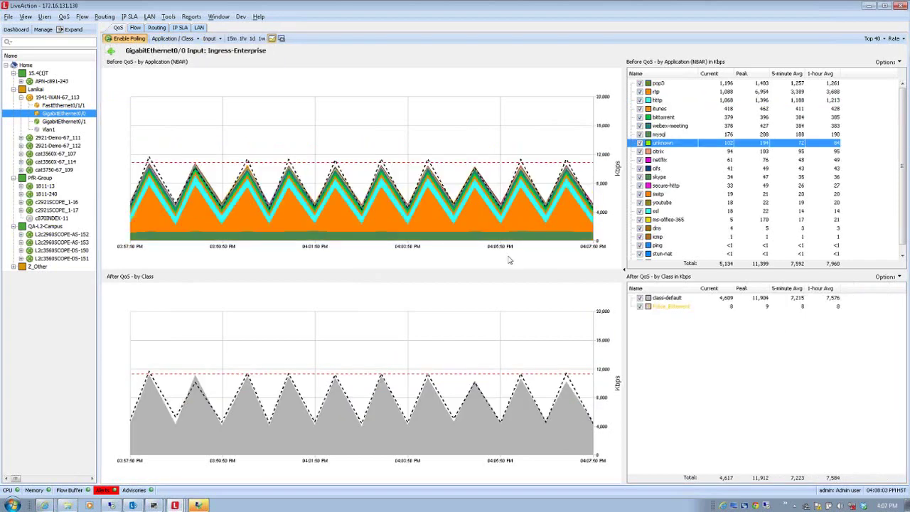
right_click(673, 311)
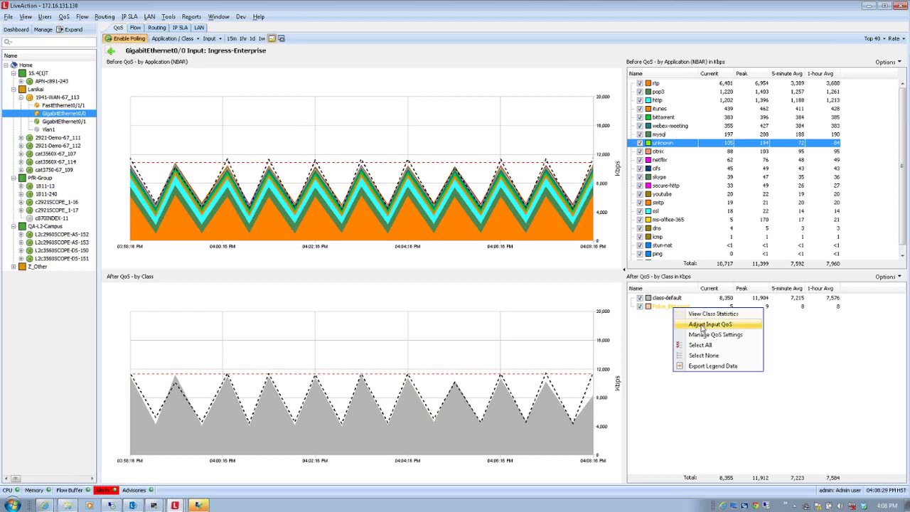
left_click(702, 324)
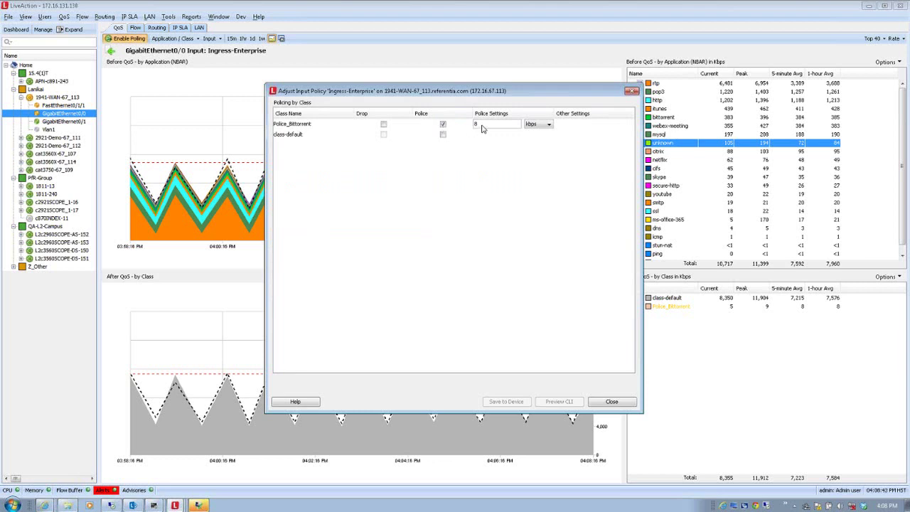
left_click(609, 402)
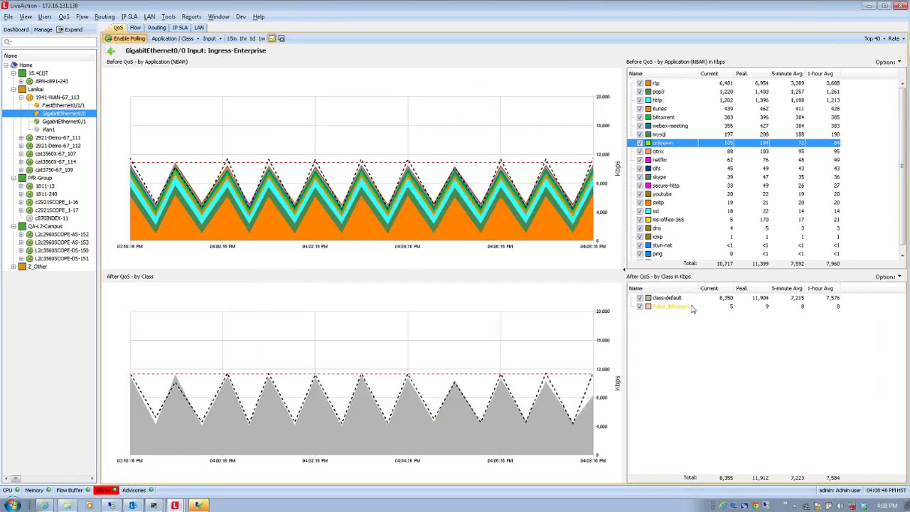
left_click(688, 309)
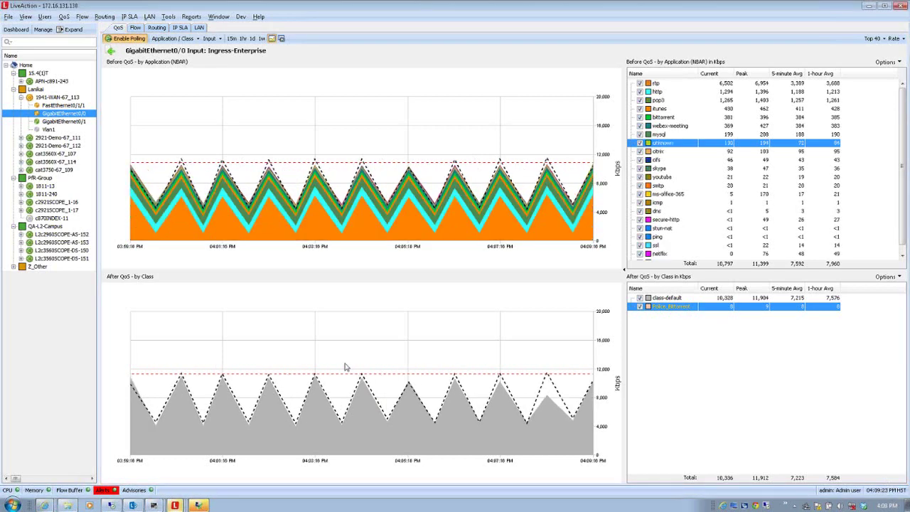
- Switch to the 192.168.1.248 Remote Desktop session, open the flow view of cisco3850APN_5-215, and briefly resume its paused display to refresh the flows
left_click(111, 505)
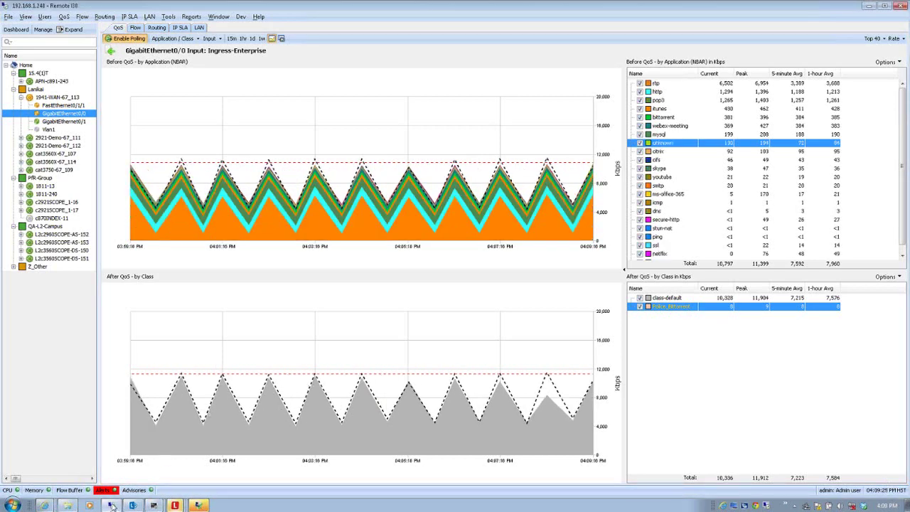
mouse_move(339, 192)
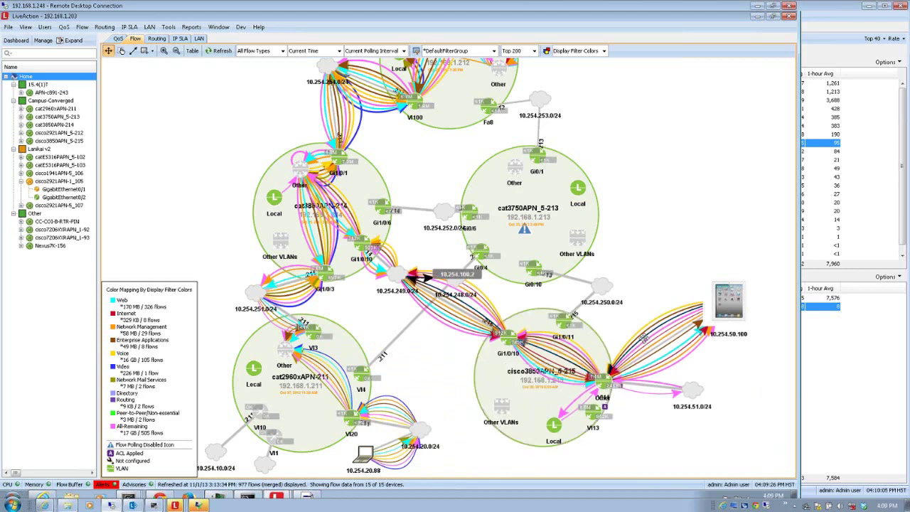
mouse_move(603, 346)
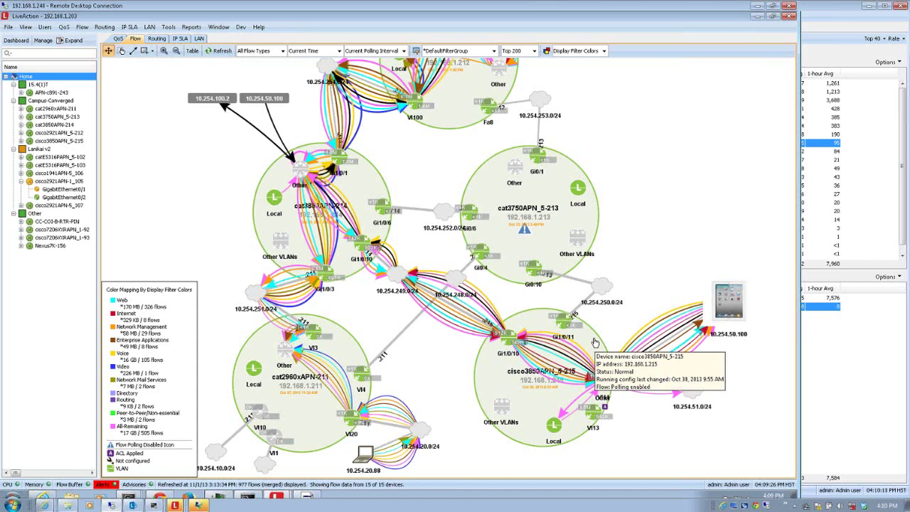
double_click(595, 343)
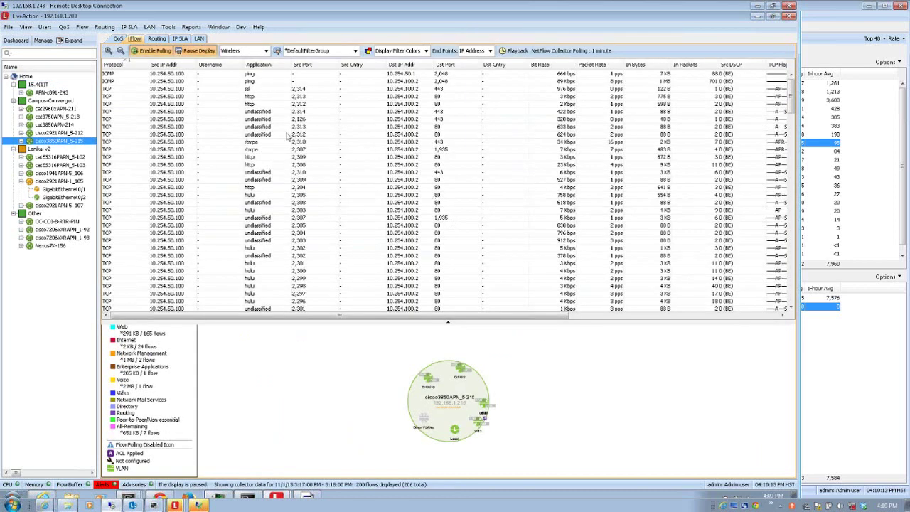
left_click(208, 54)
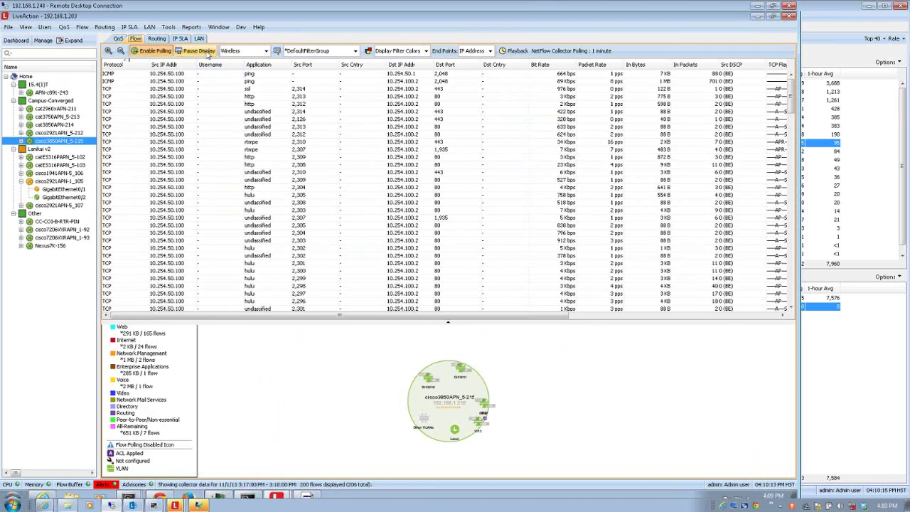
left_click(201, 51)
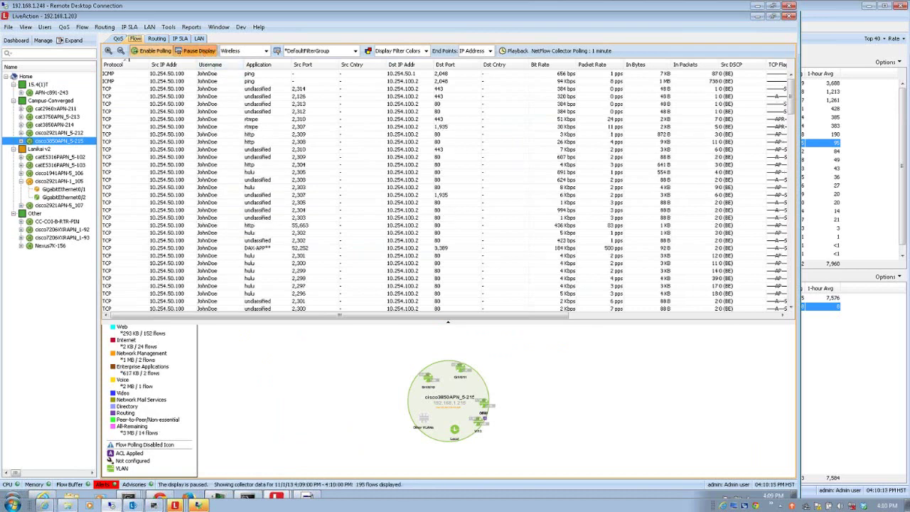
- Examine the usernames and applications of the wireless flows on cisco3850APN_5-215, including the hulu and facebook entries
left_click(217, 89)
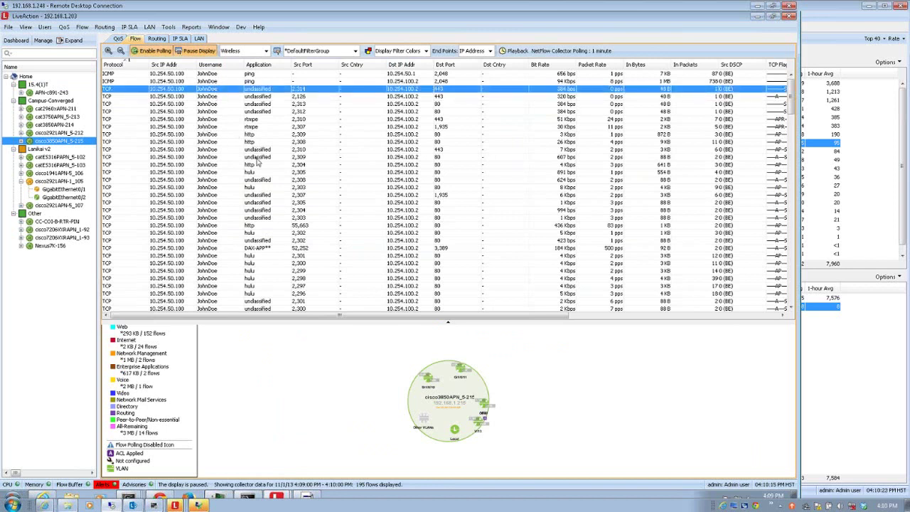
left_click(255, 174)
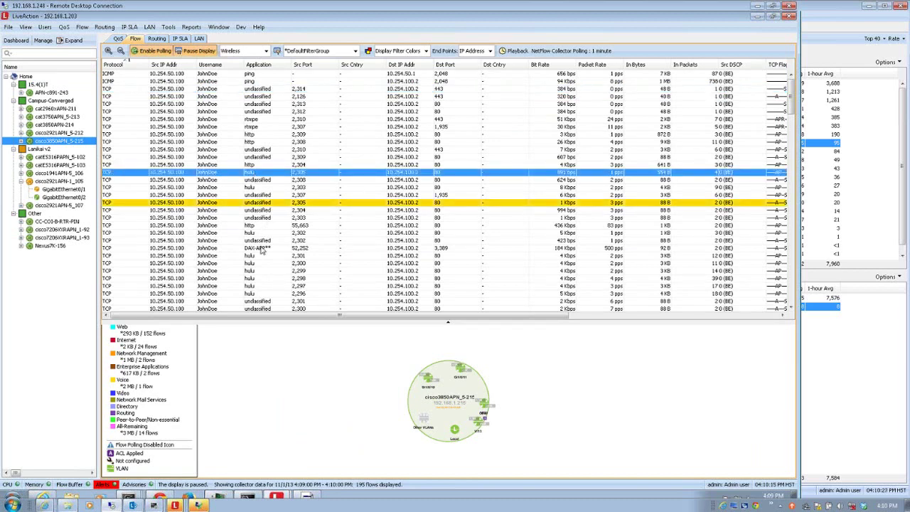
scroll(268, 267, "down", 2)
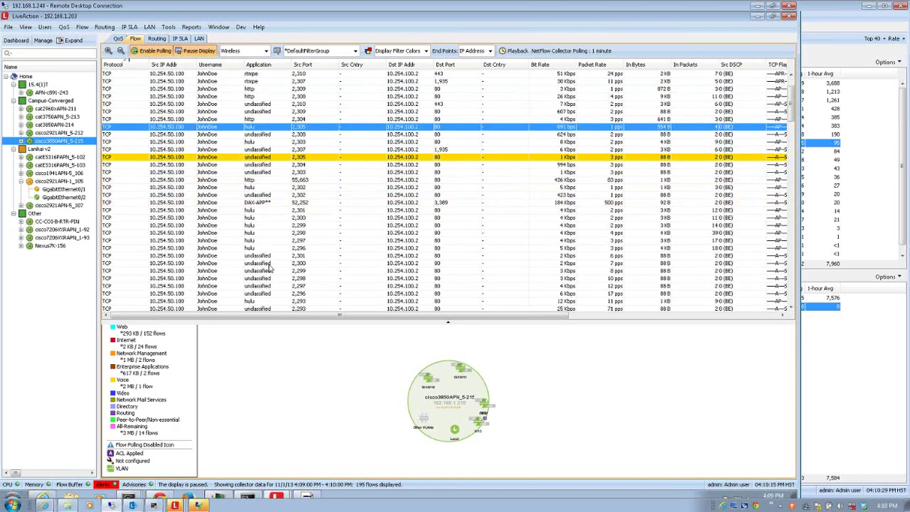
scroll(269, 267, "down", 6)
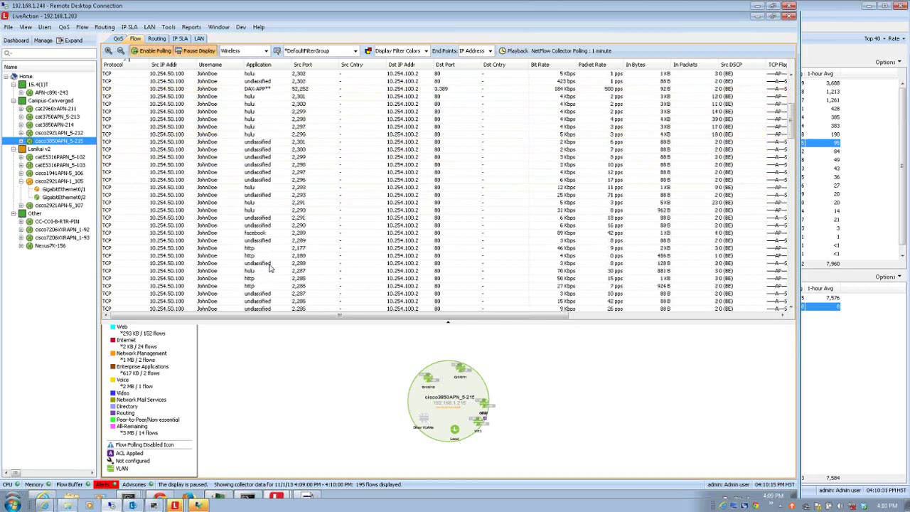
left_click(261, 165)
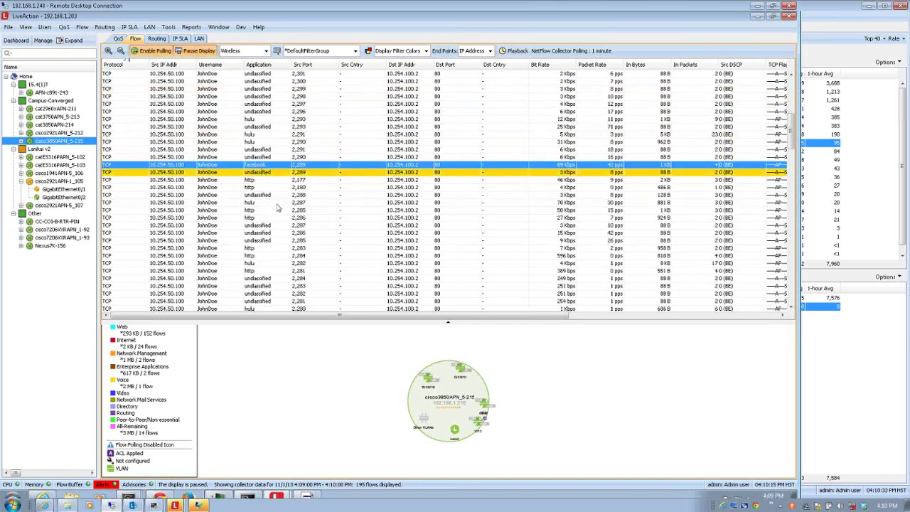
scroll(288, 221, "down", 1)
scroll(290, 222, "down", 4)
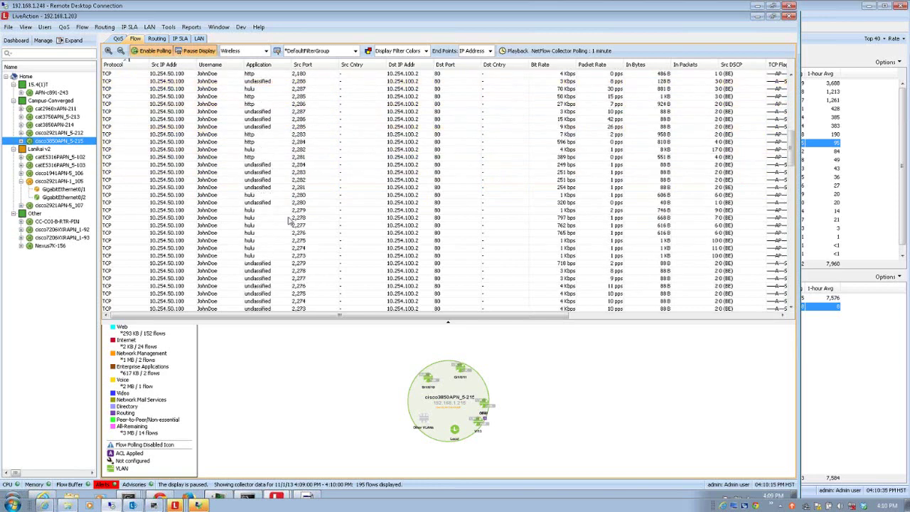
scroll(290, 221, "down", 7)
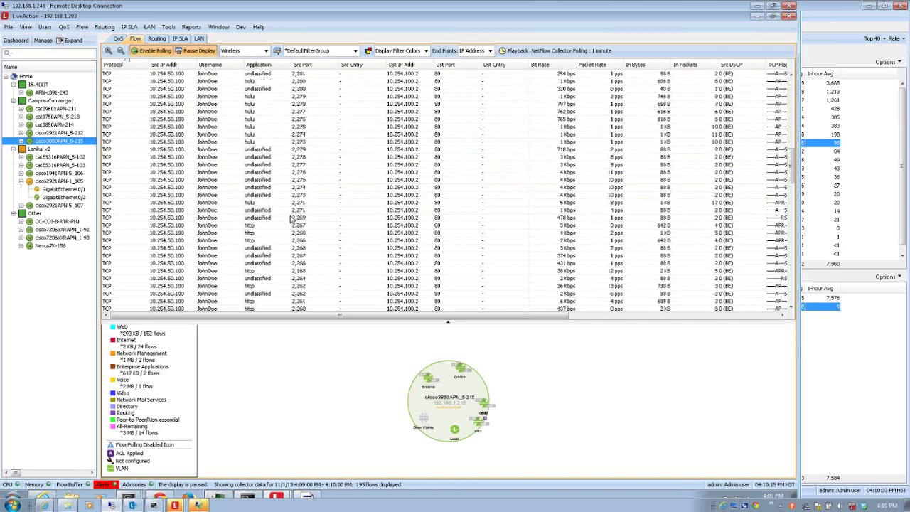
scroll(290, 221, "down", 3)
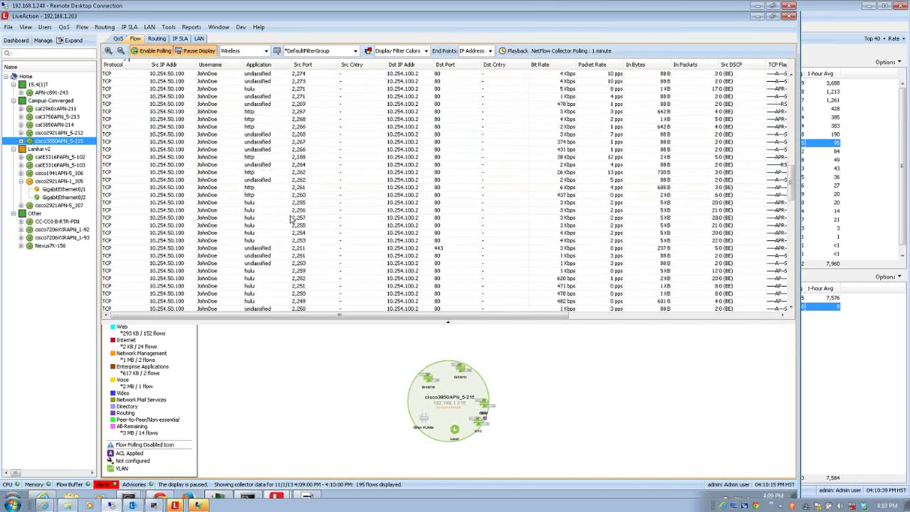
scroll(289, 221, "down", 1)
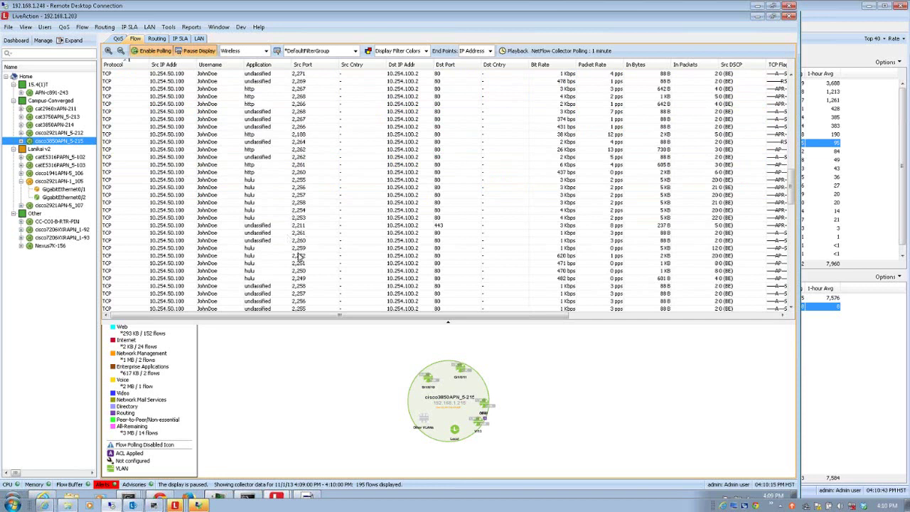
- Bring up the Flow Reports window and review the Wireless Access Point Application and Wireless SSID Application reports, selecting the http entry in the latter
left_click(276, 495)
left_click(280, 479)
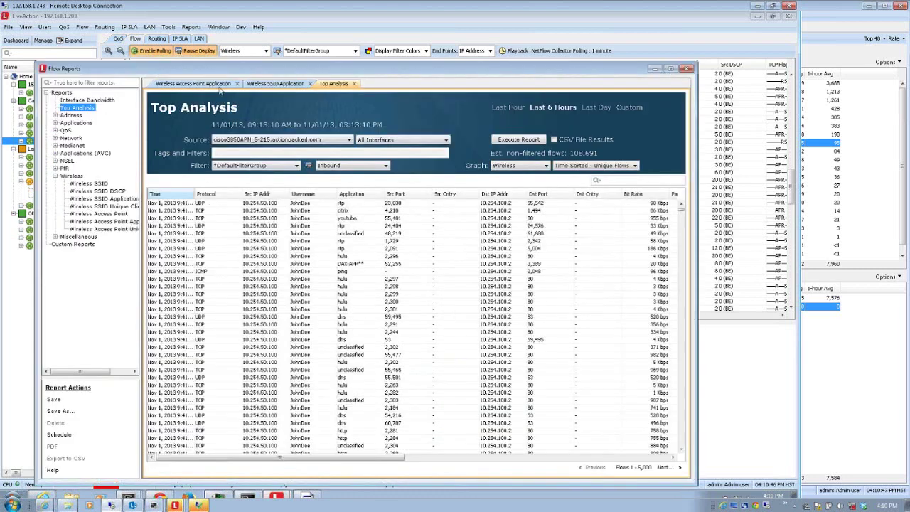
left_click(192, 84)
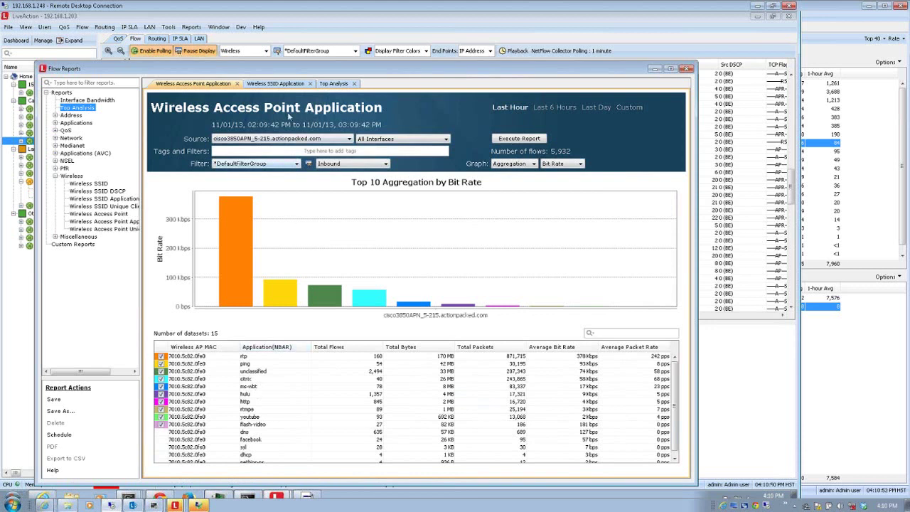
left_click(294, 86)
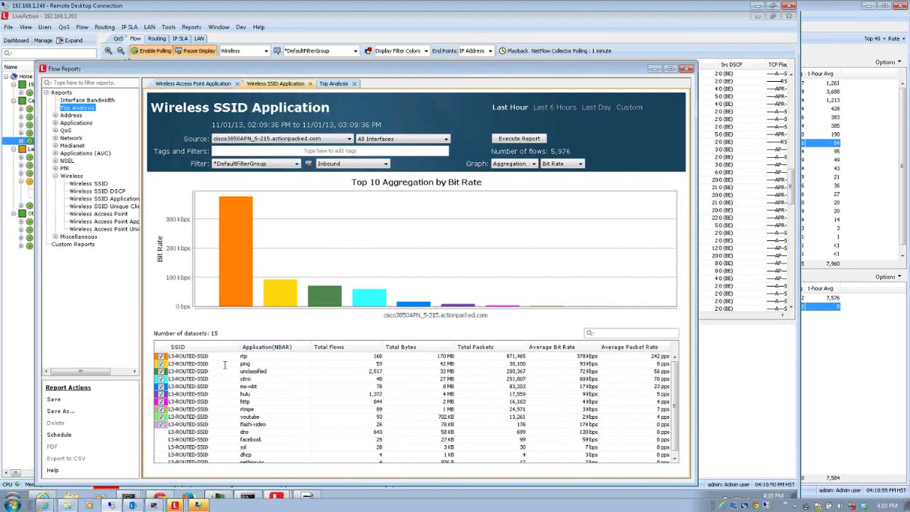
left_click(255, 402)
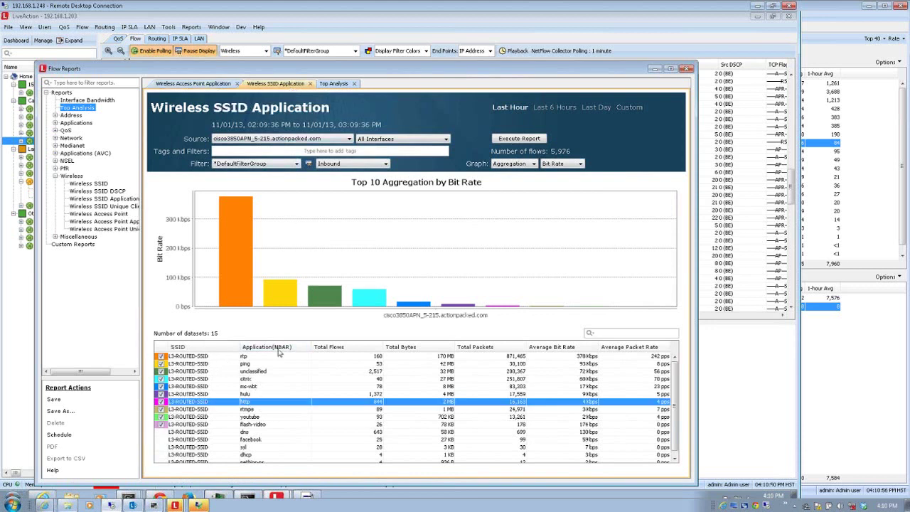
- Check the ping and first rtp flows in the Top Analysis report, and return to the Home flow topology in the main window
left_click(336, 83)
left_click(301, 272)
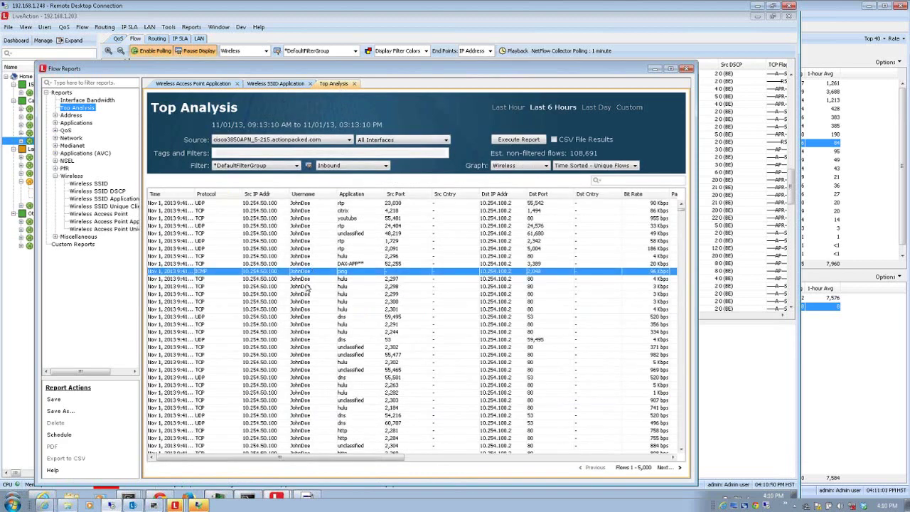
left_click(358, 204)
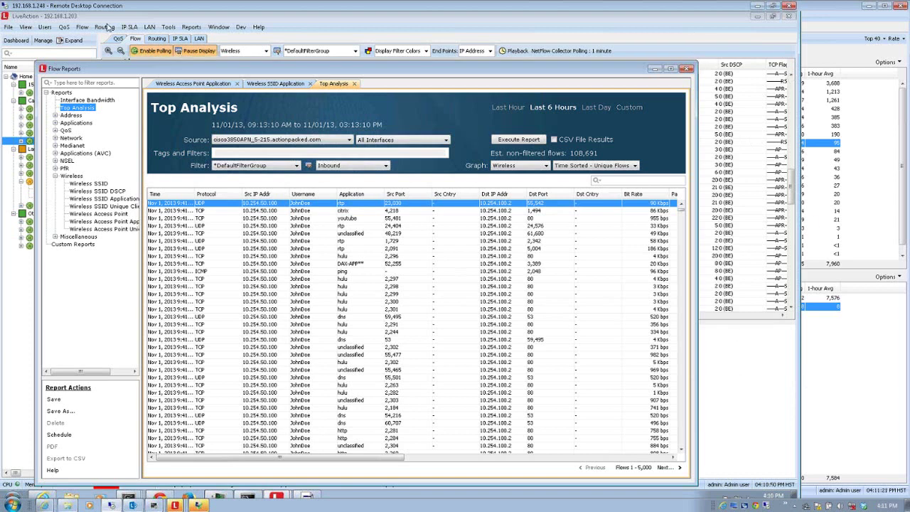
left_click(47, 31)
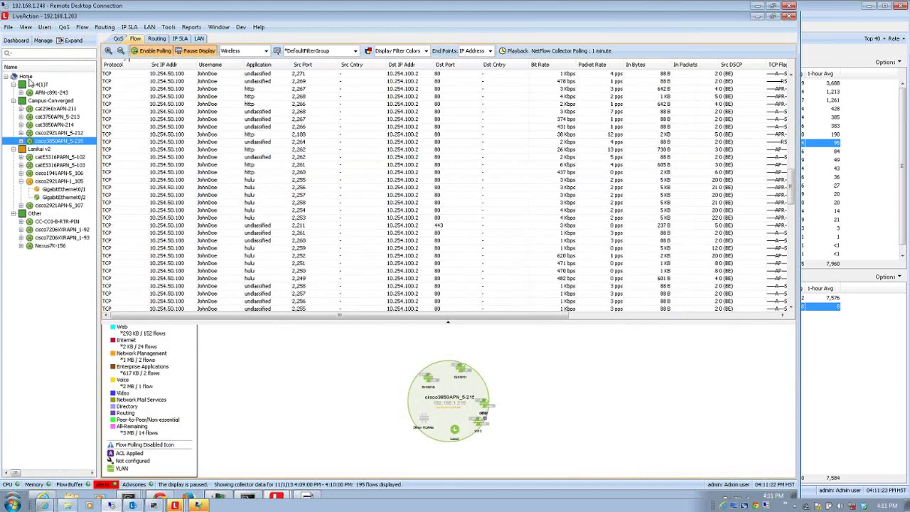
left_click(25, 76)
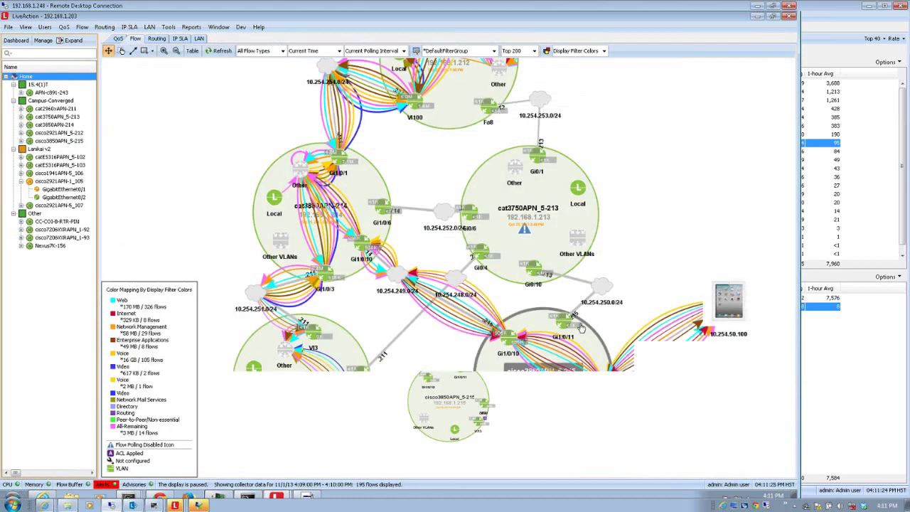